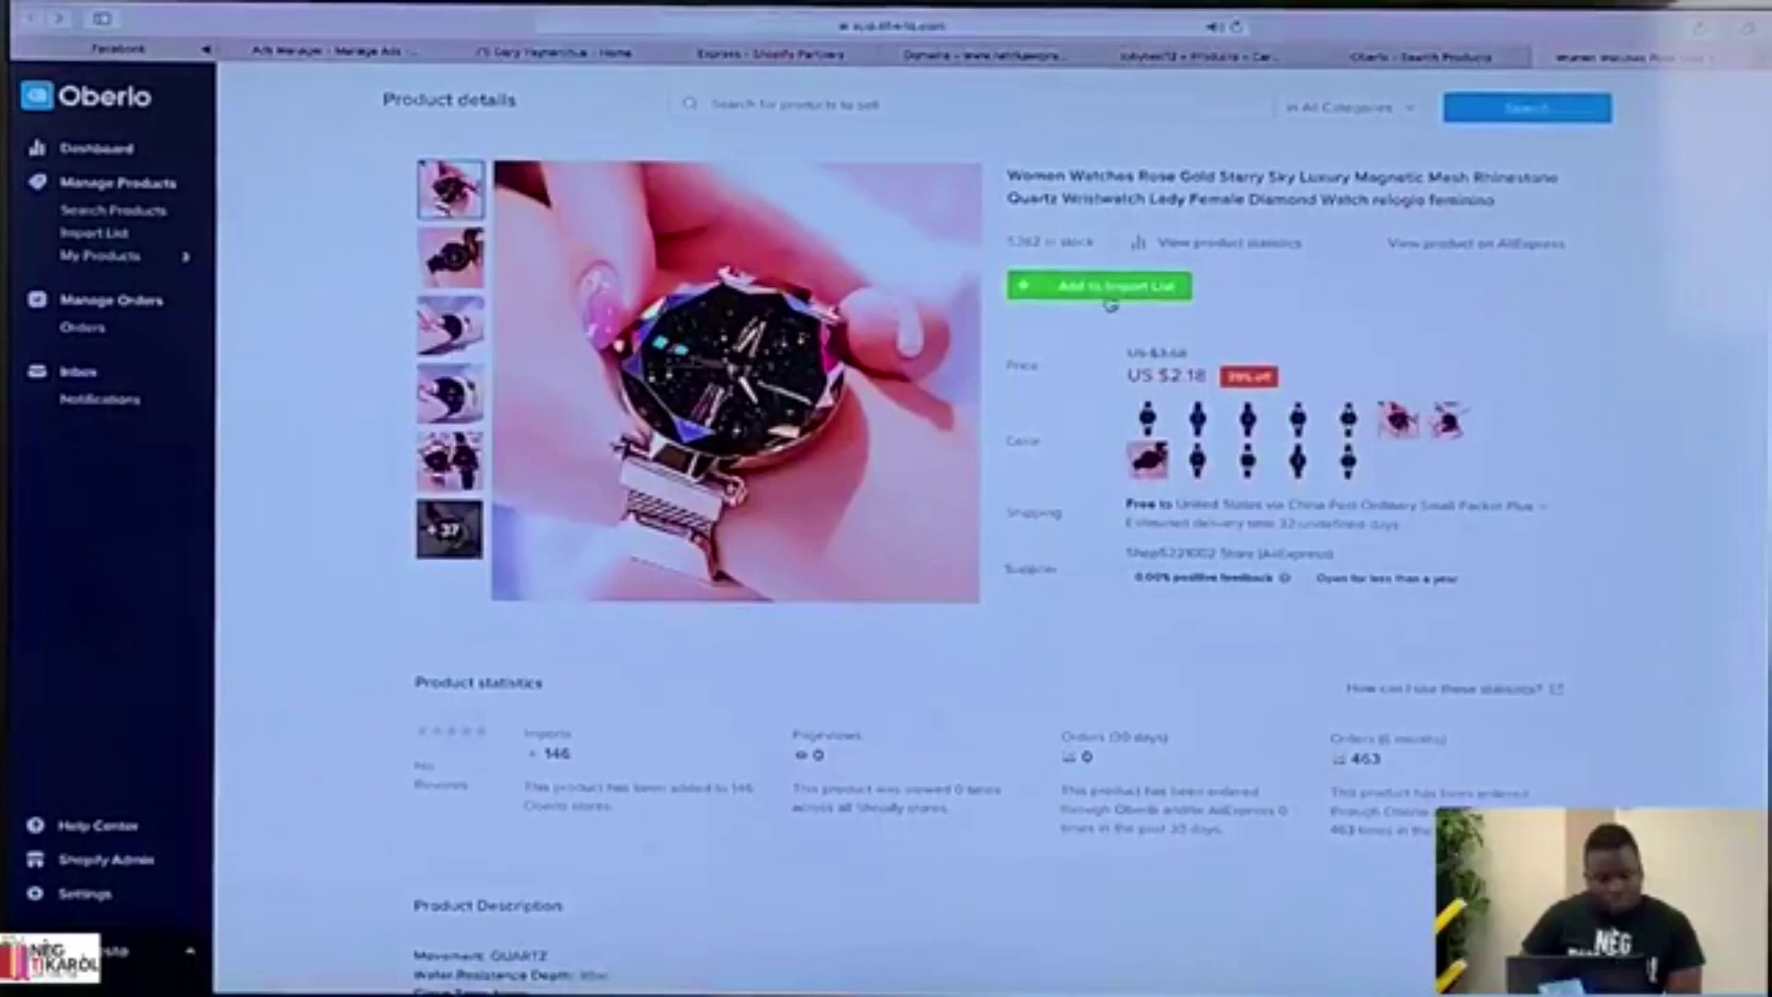
# Add the rose gold starry sky women's watch to the import list and import it to the store.
pyautogui.click(1107, 297)
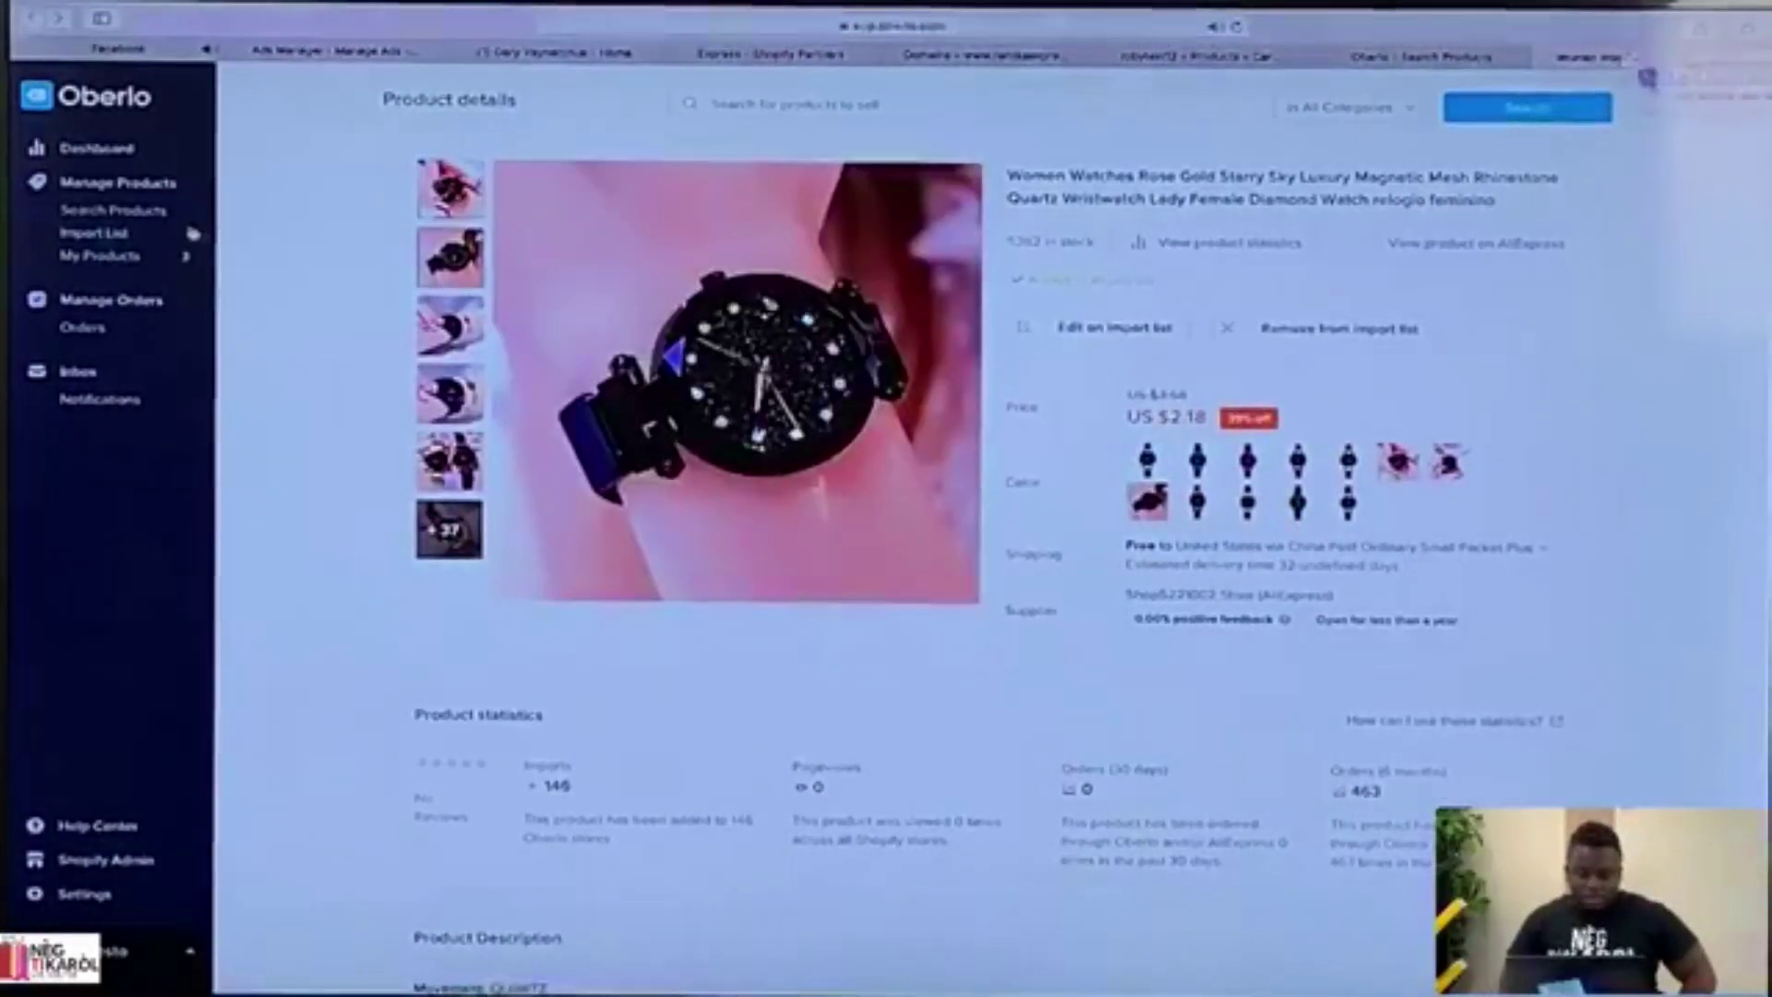
pyautogui.click(101, 234)
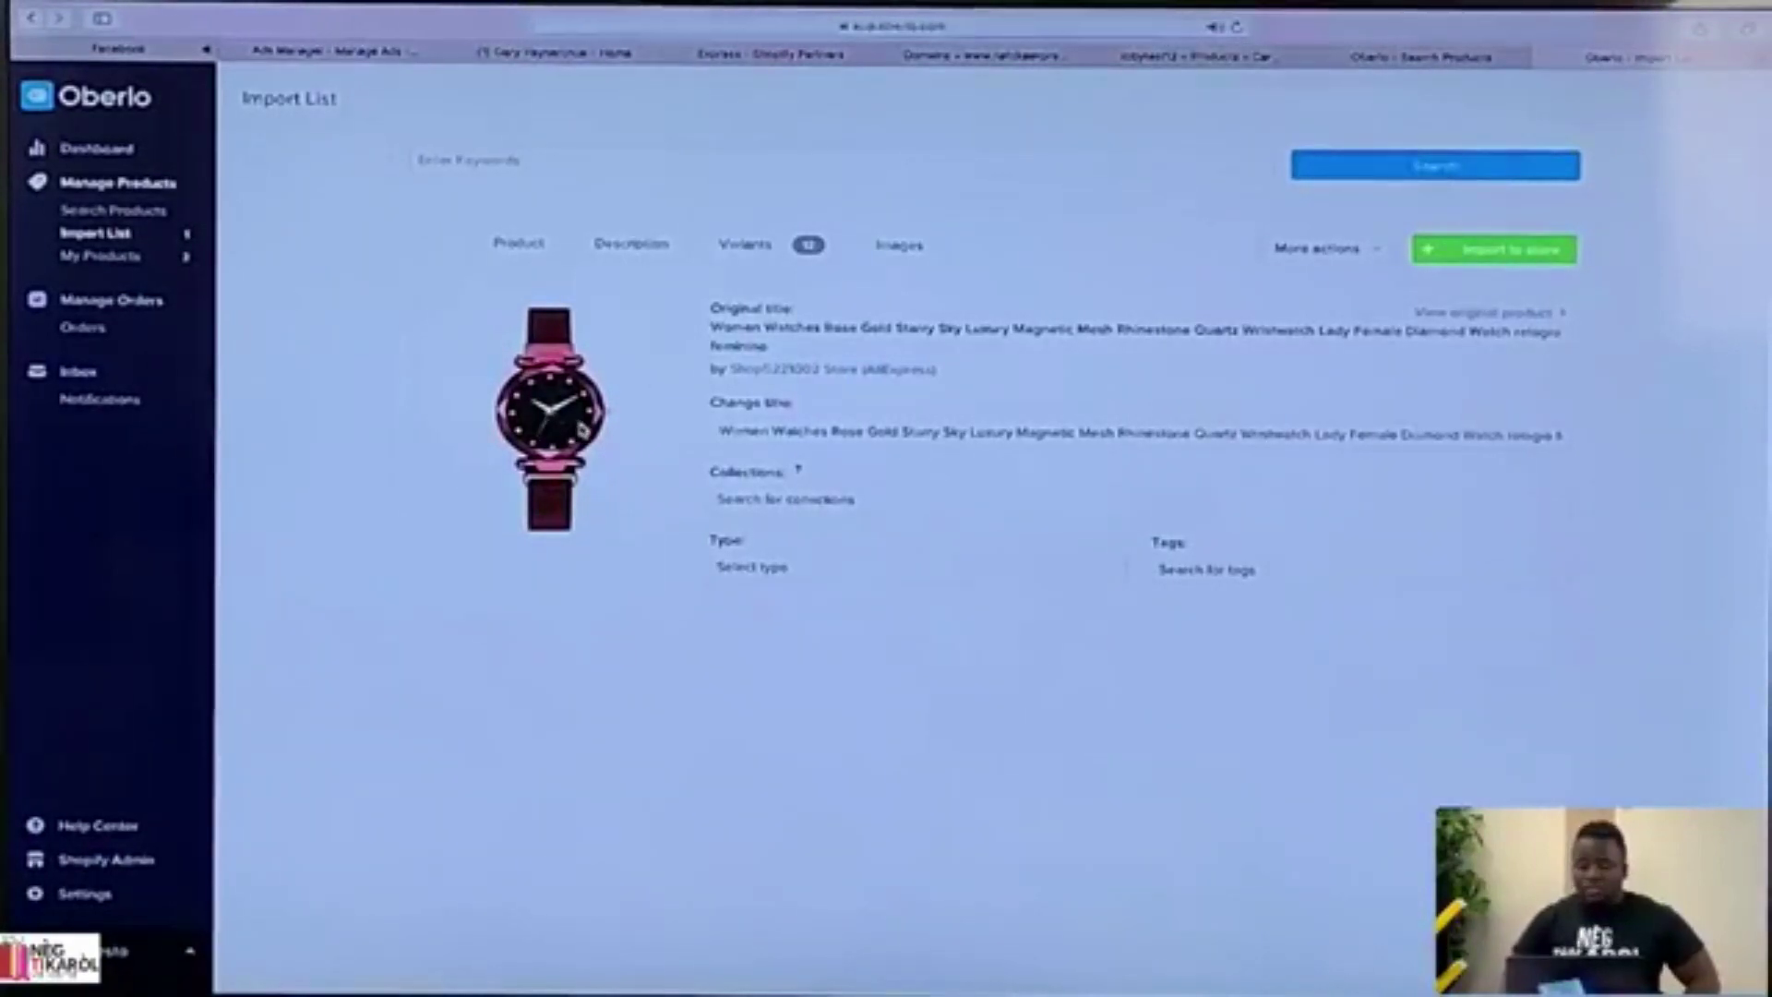
pyautogui.click(1514, 251)
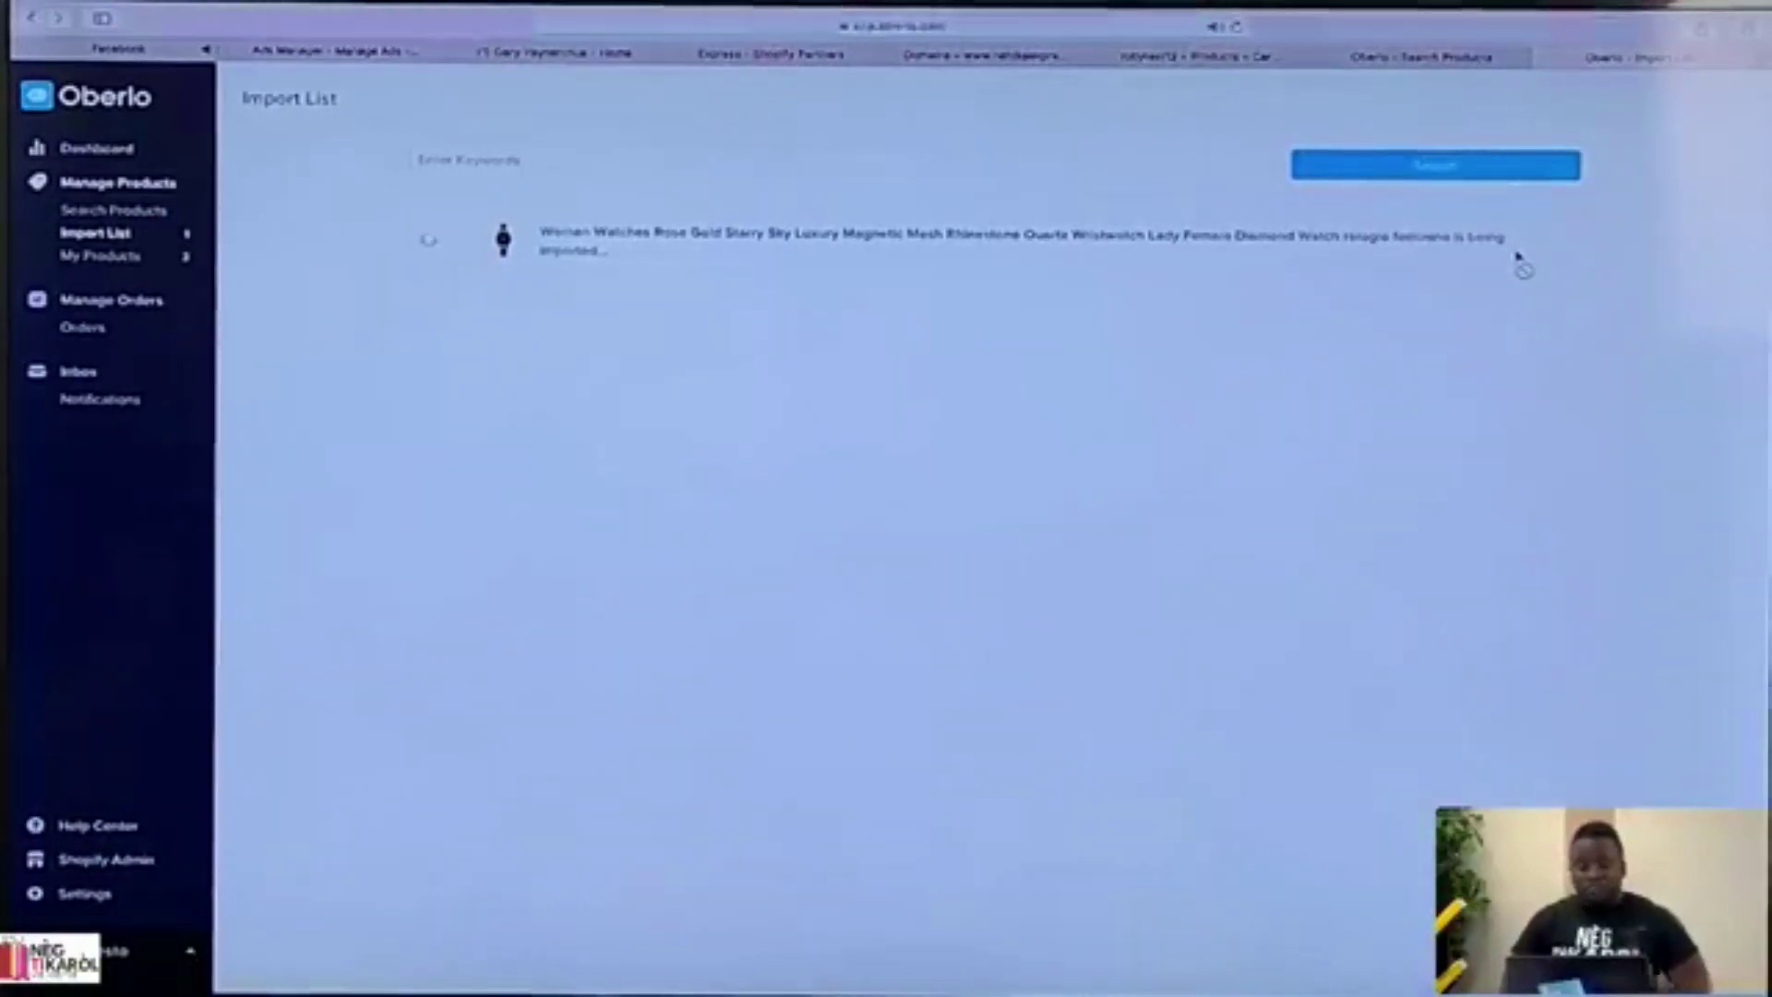
# Switch to the Shopify admin and open the imported women's watch from the list of all products.
pyautogui.click(1433, 61)
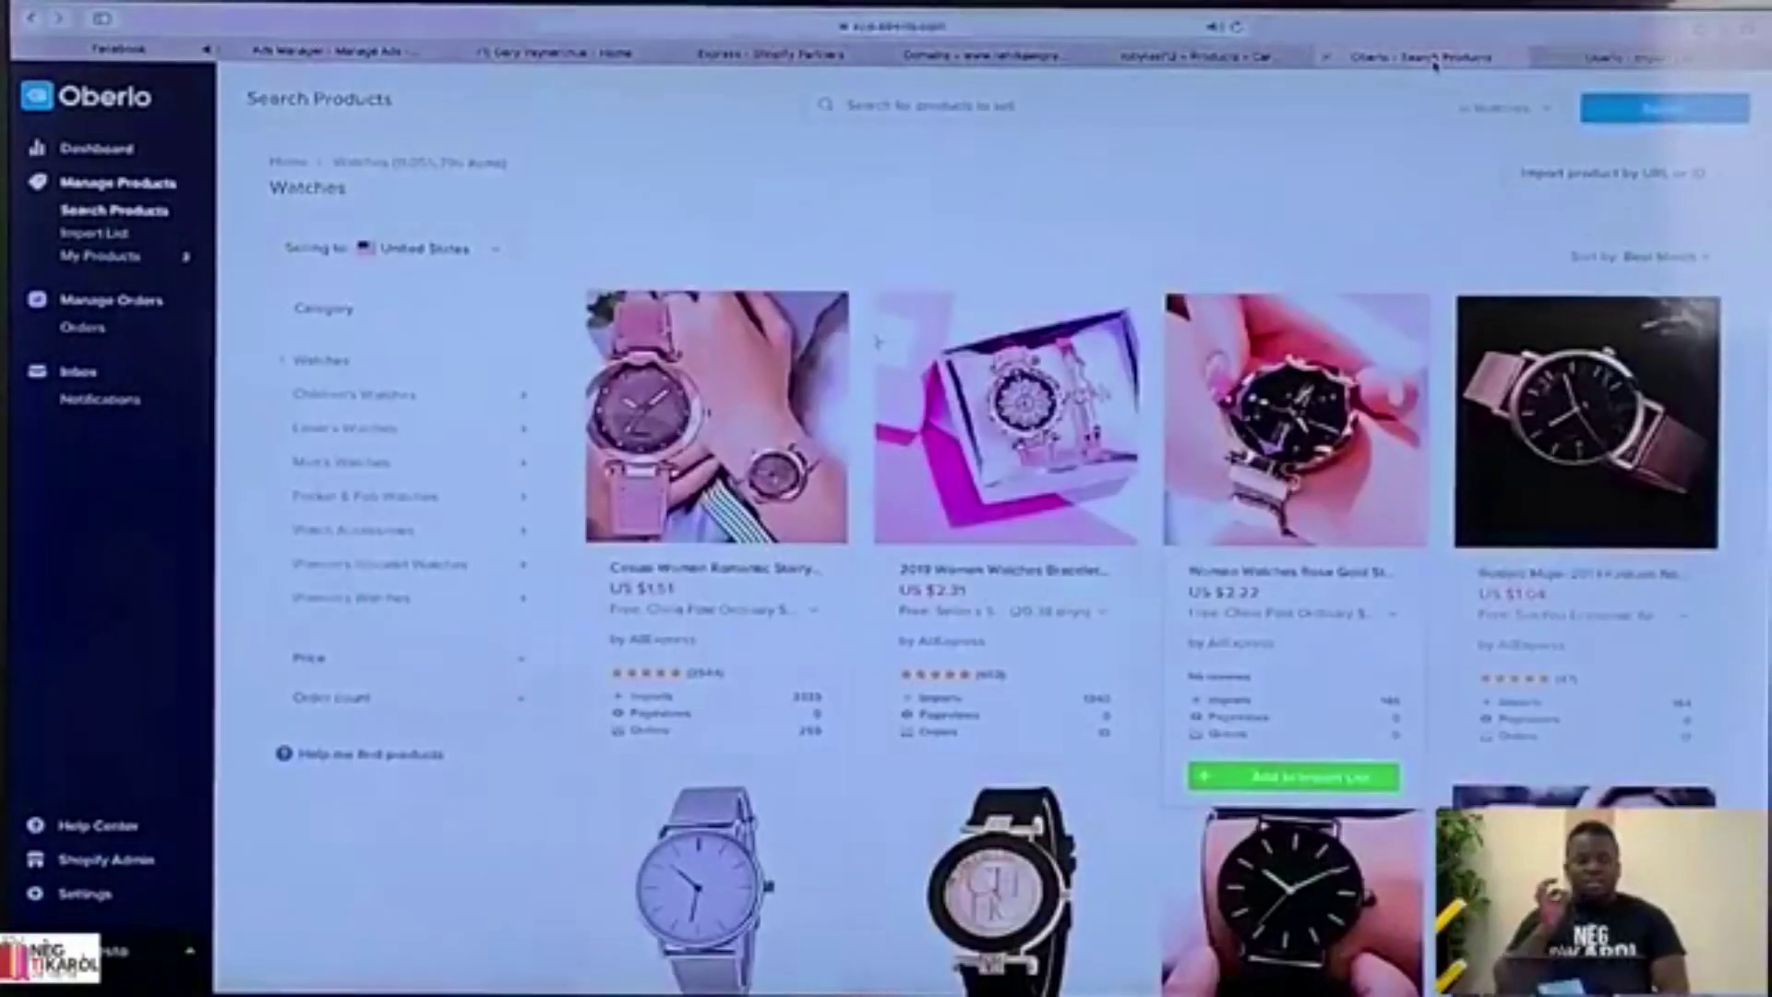
pyautogui.click(1195, 57)
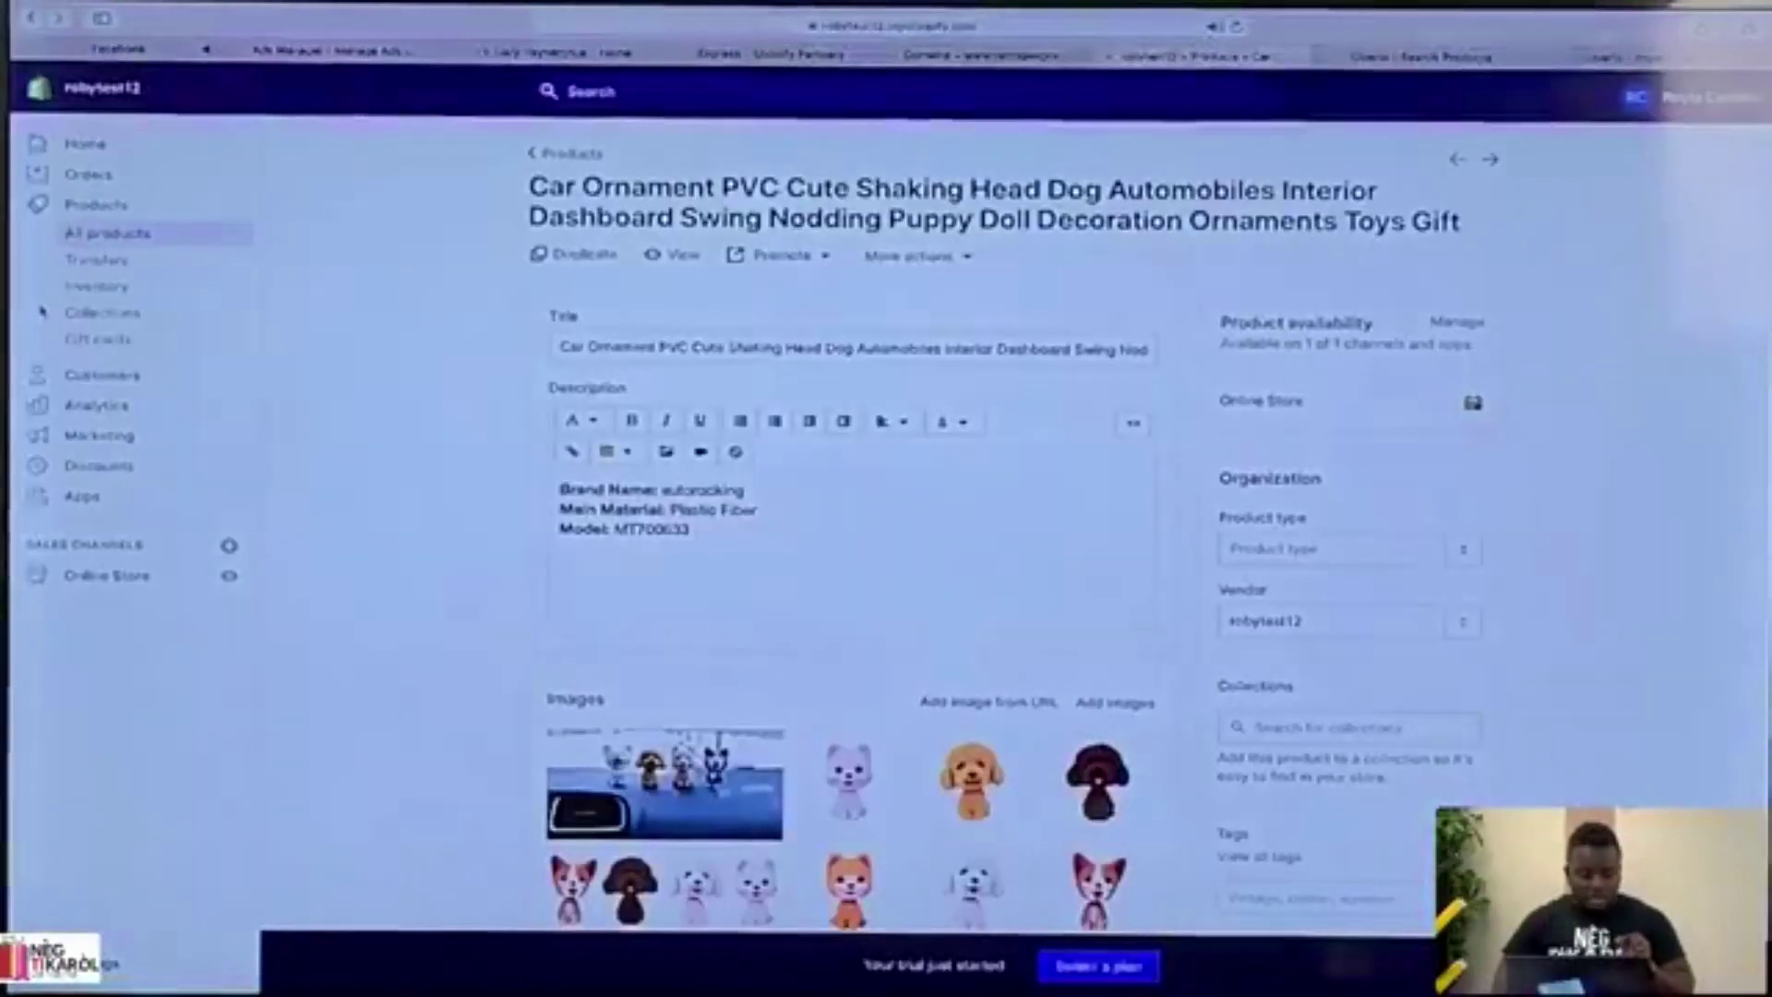
pyautogui.click(104, 235)
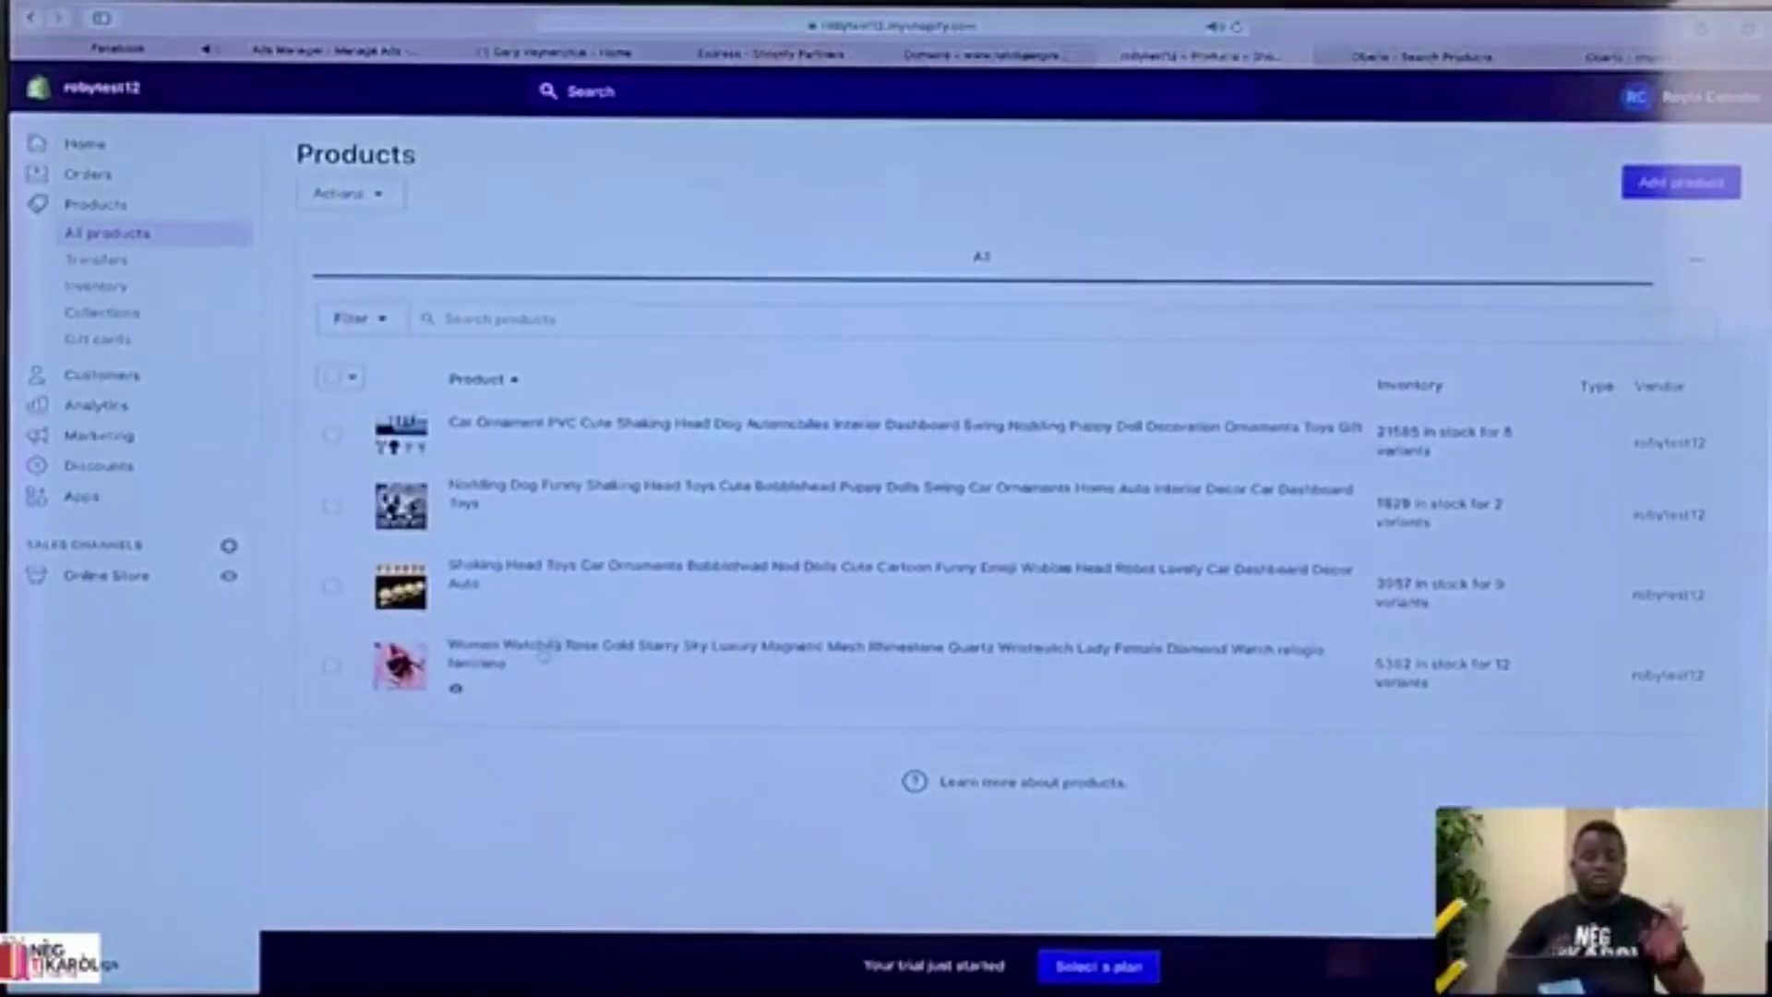
pyautogui.click(574, 646)
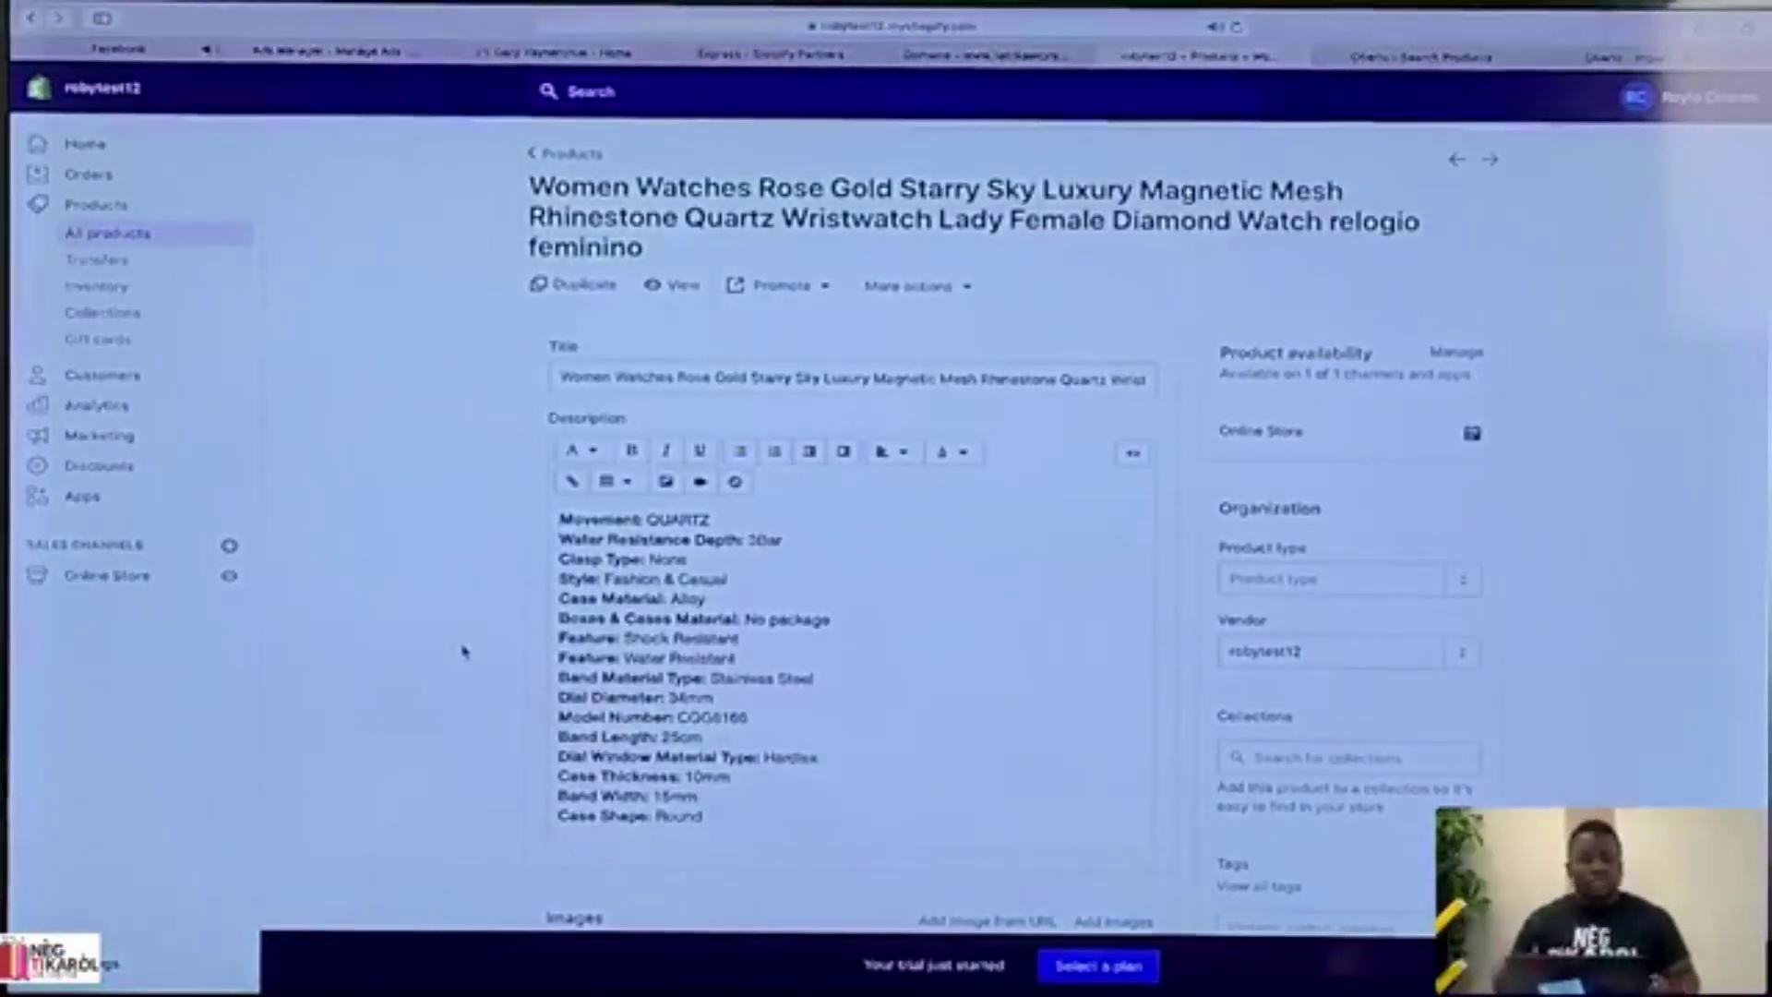
# Examine the watch's product images, color variants with their inventory, prices and SKUs, and the search engine listing preview.
pyautogui.scroll(-10, 452, 646)
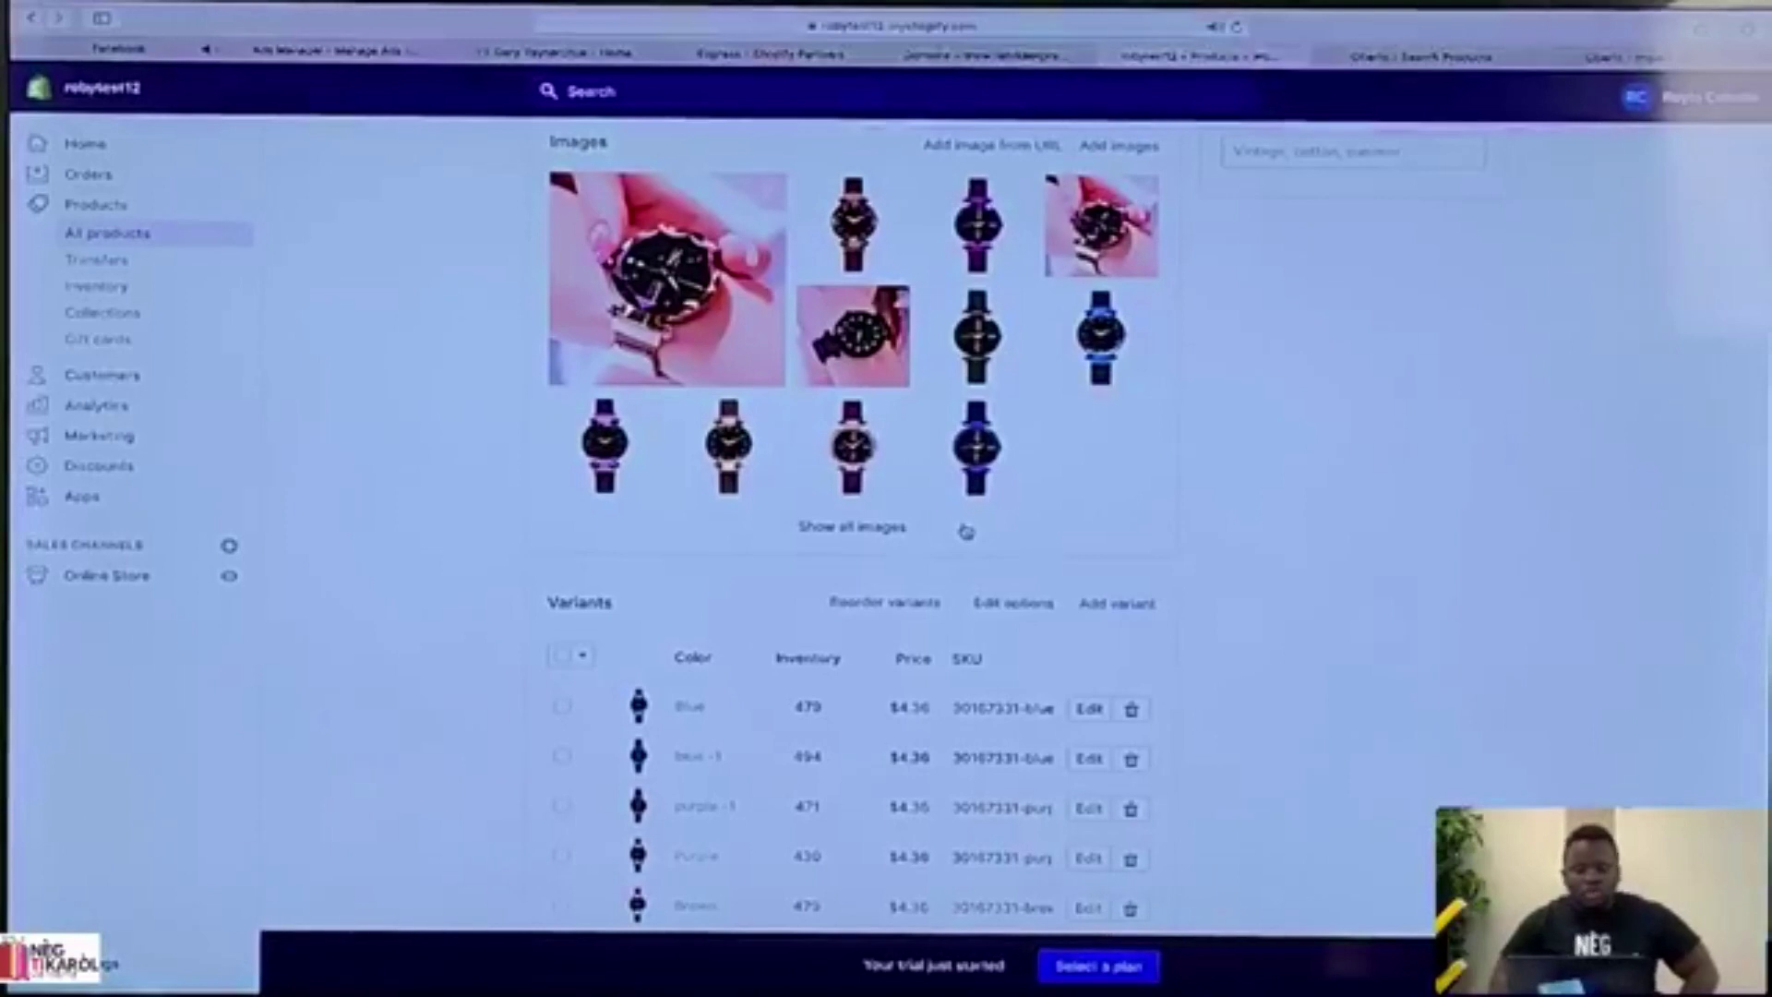
pyautogui.scroll(2, 966, 532)
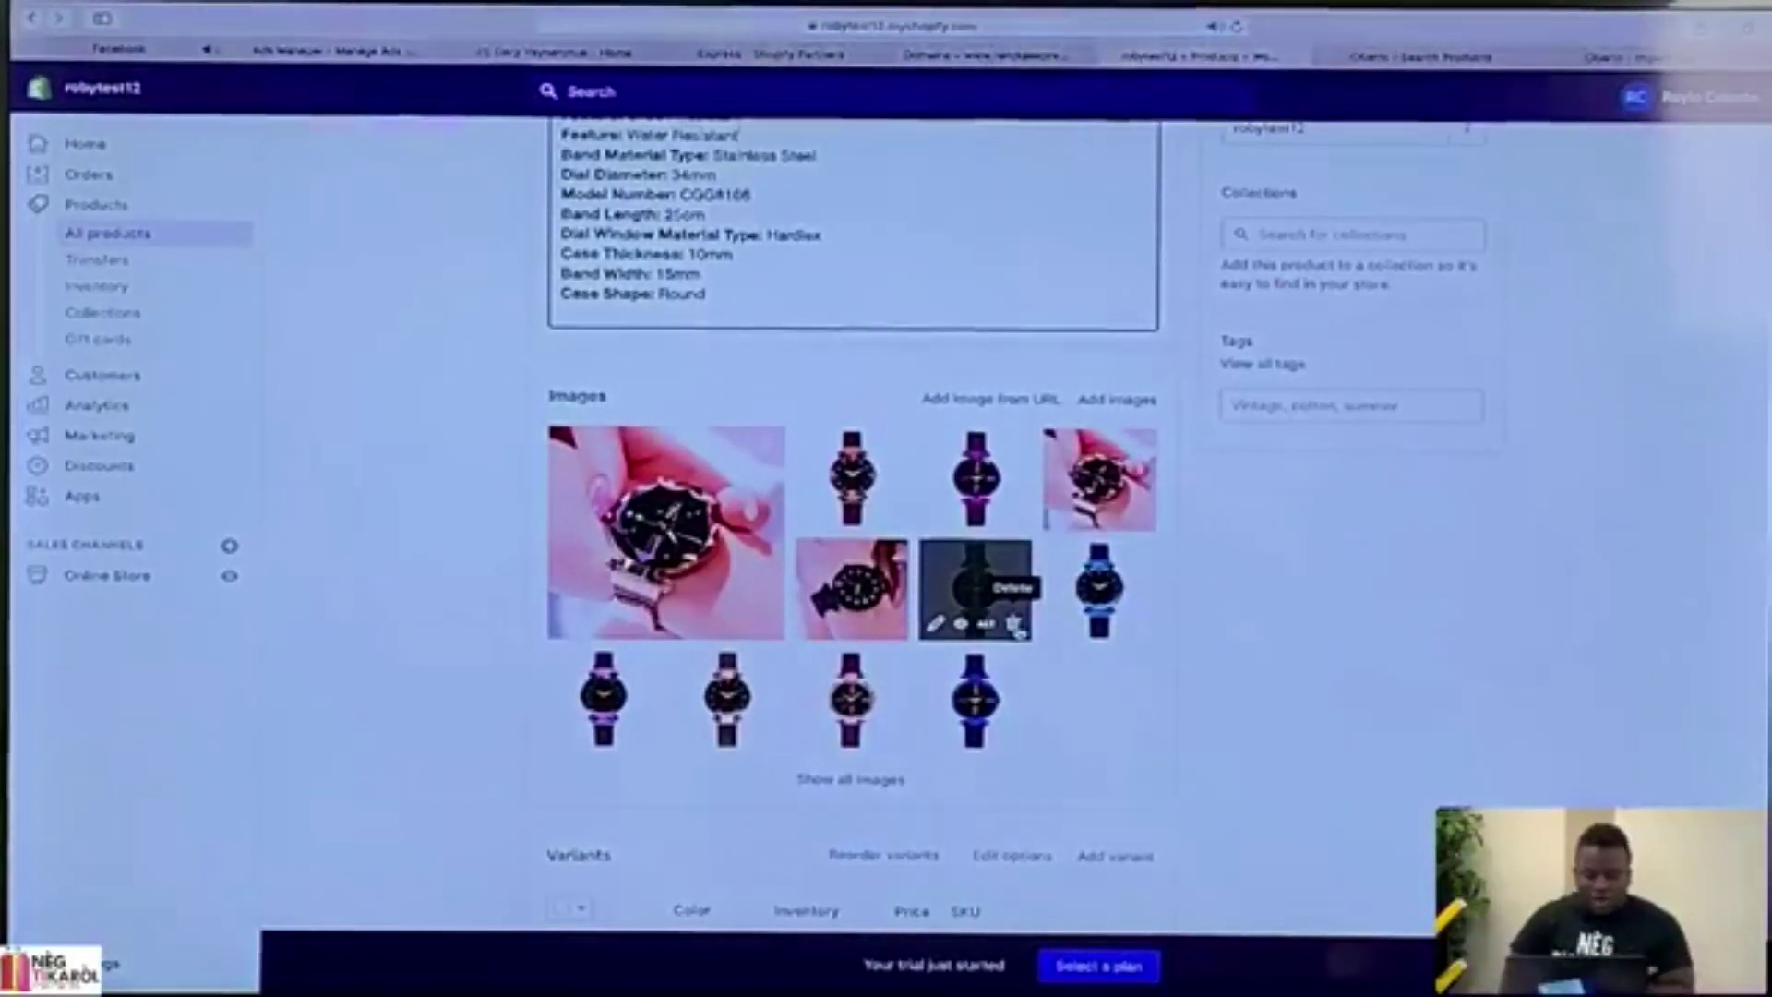
pyautogui.scroll(-6, 1200, 720)
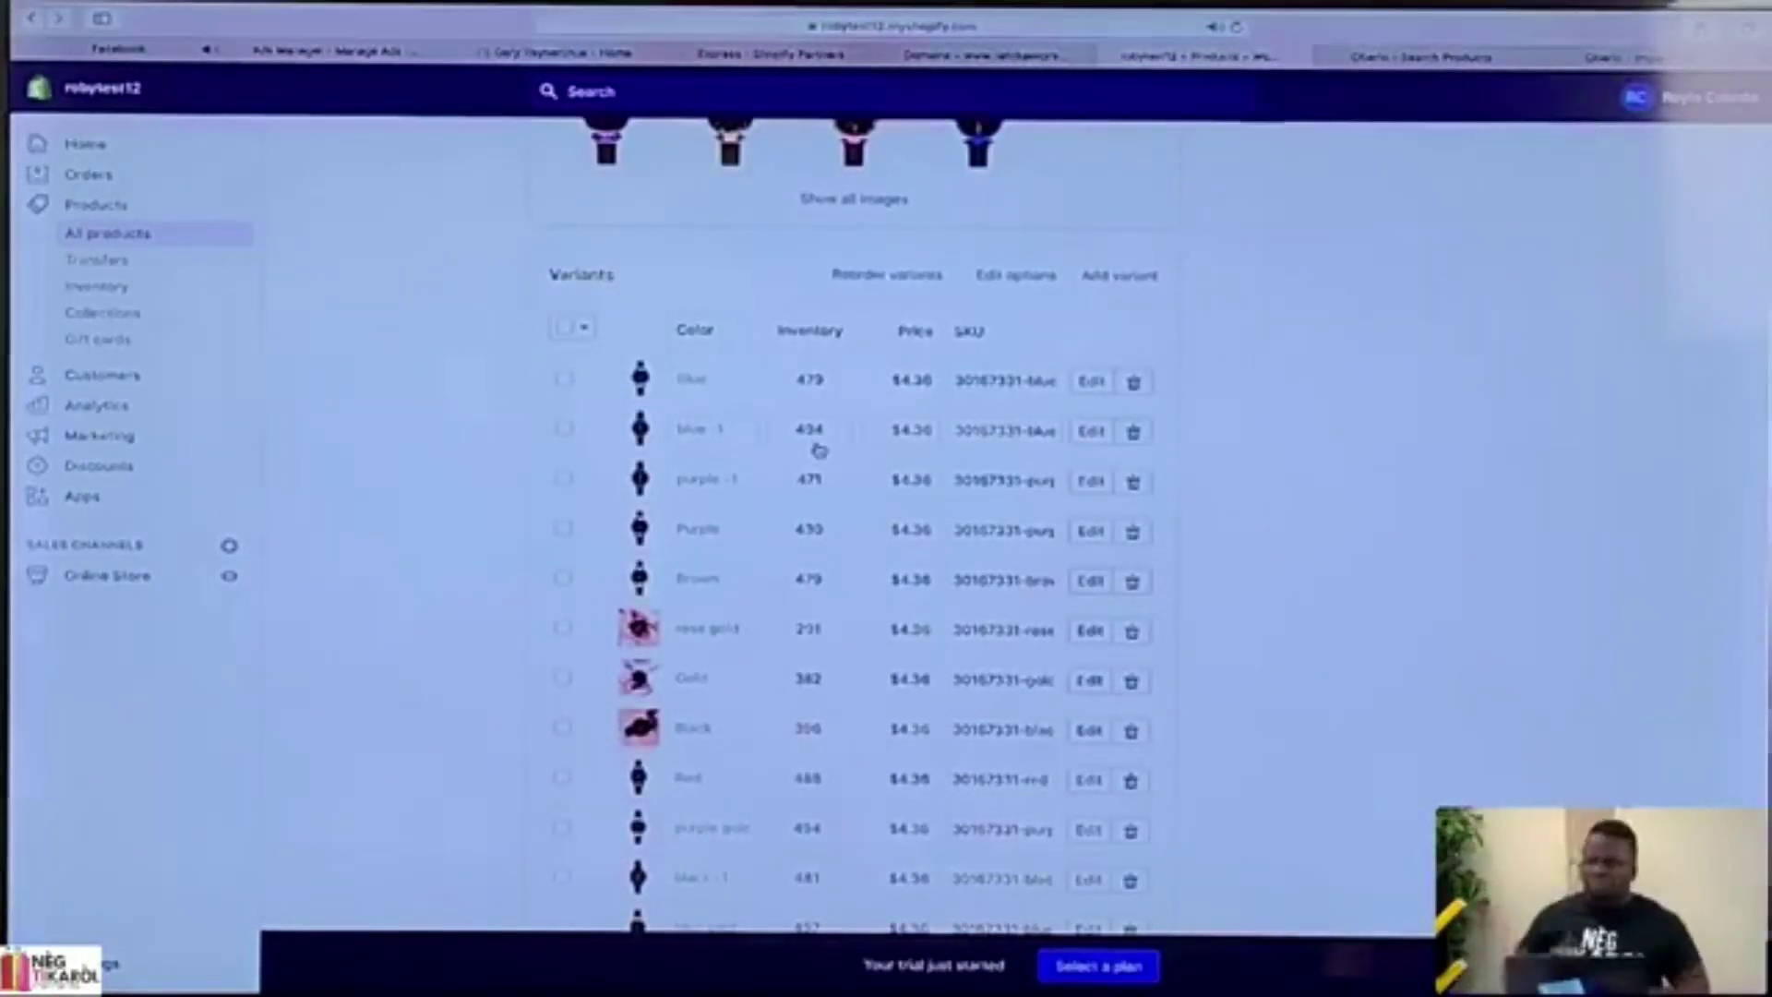
pyautogui.scroll(-5, 818, 449)
pyautogui.scroll(4, 734, 512)
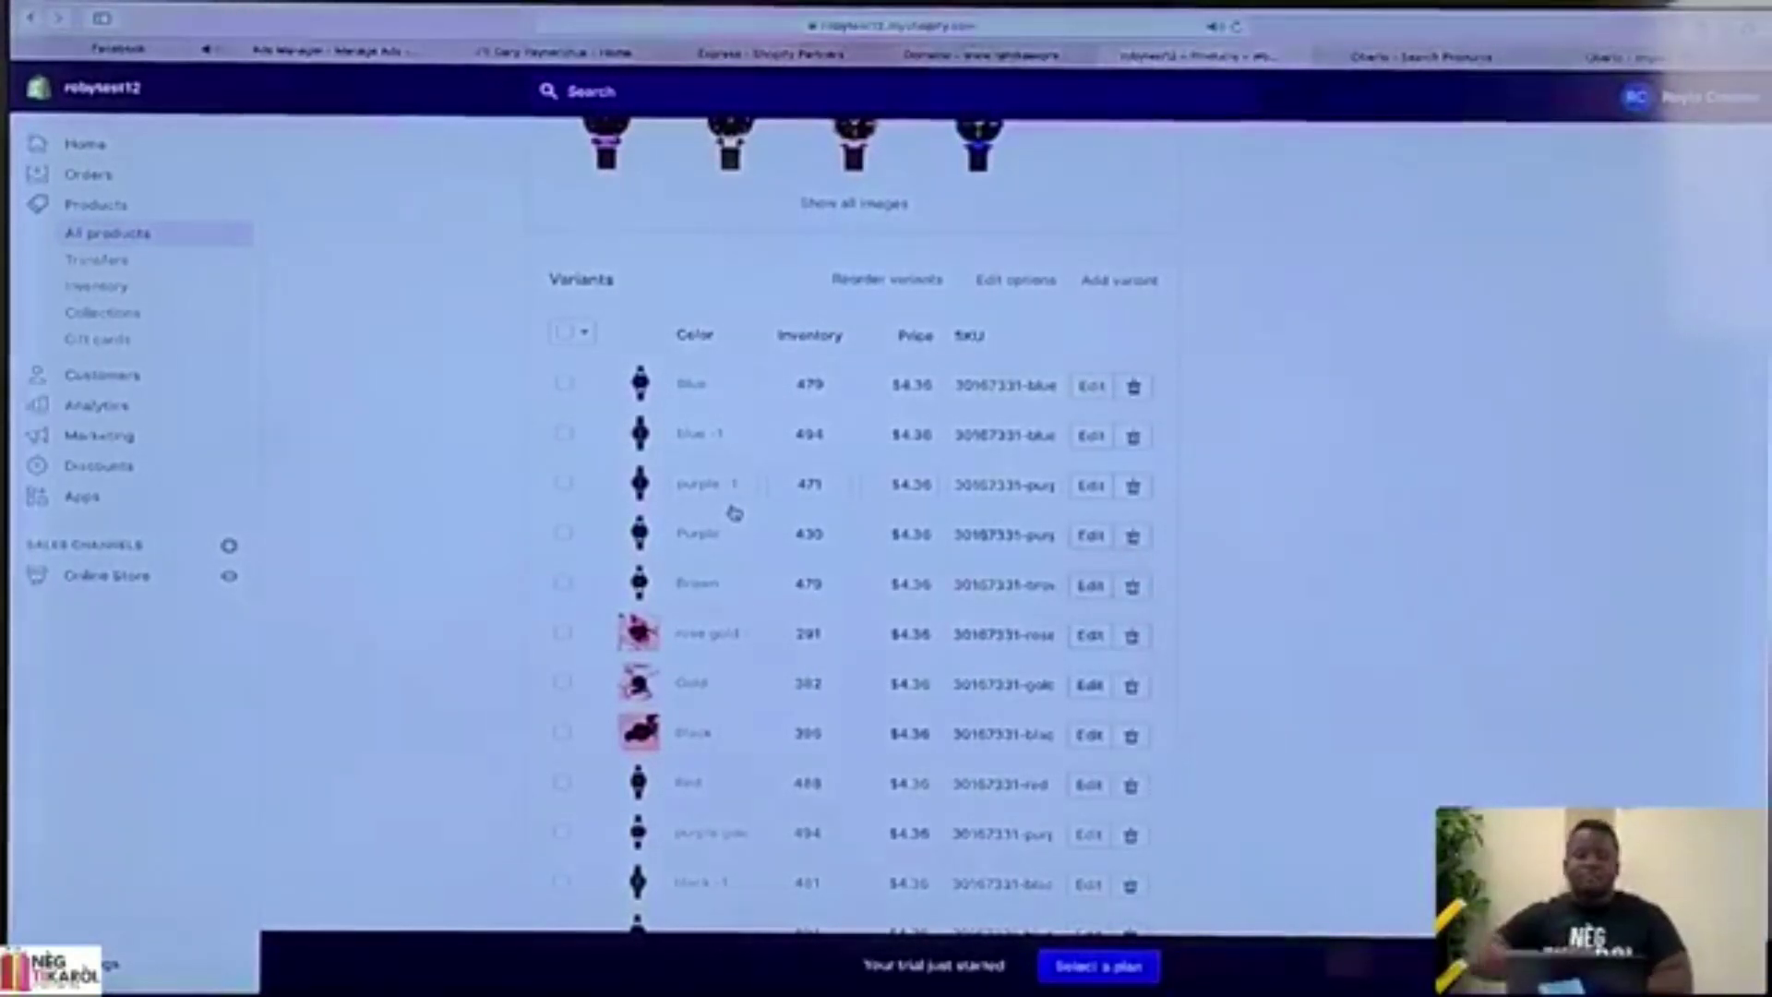
pyautogui.scroll(-4, 734, 513)
pyautogui.scroll(4, 739, 502)
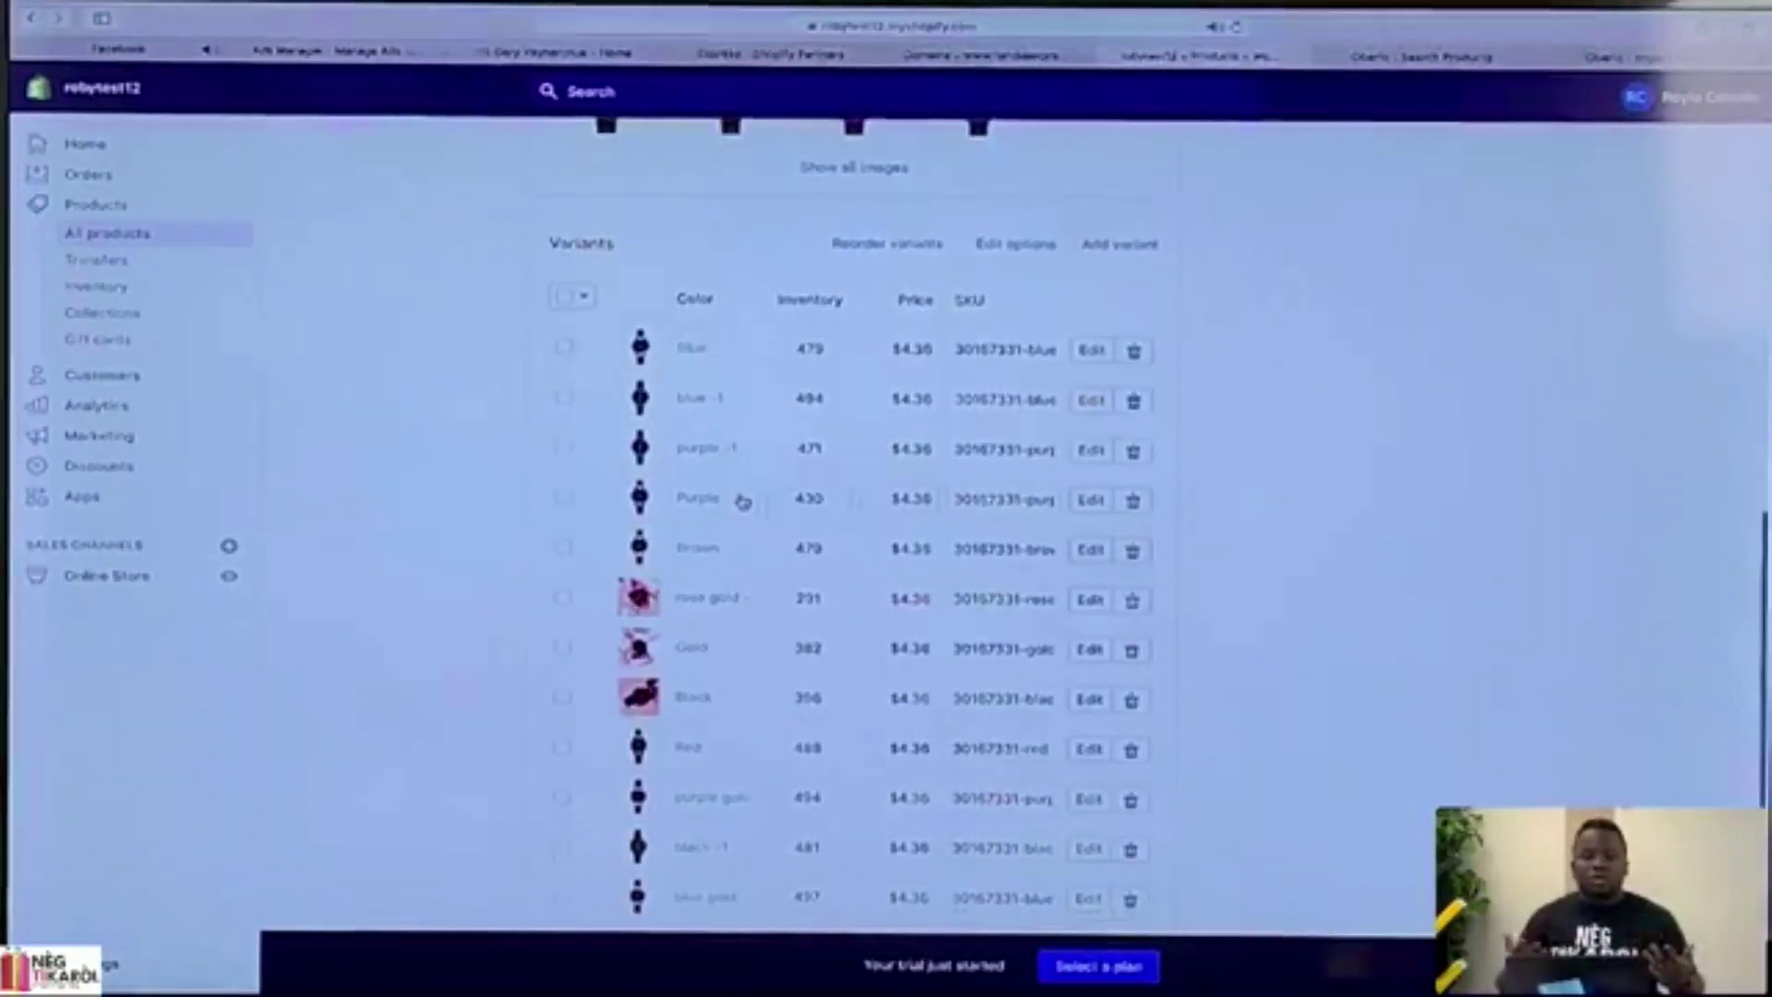
pyautogui.scroll(-4, 743, 501)
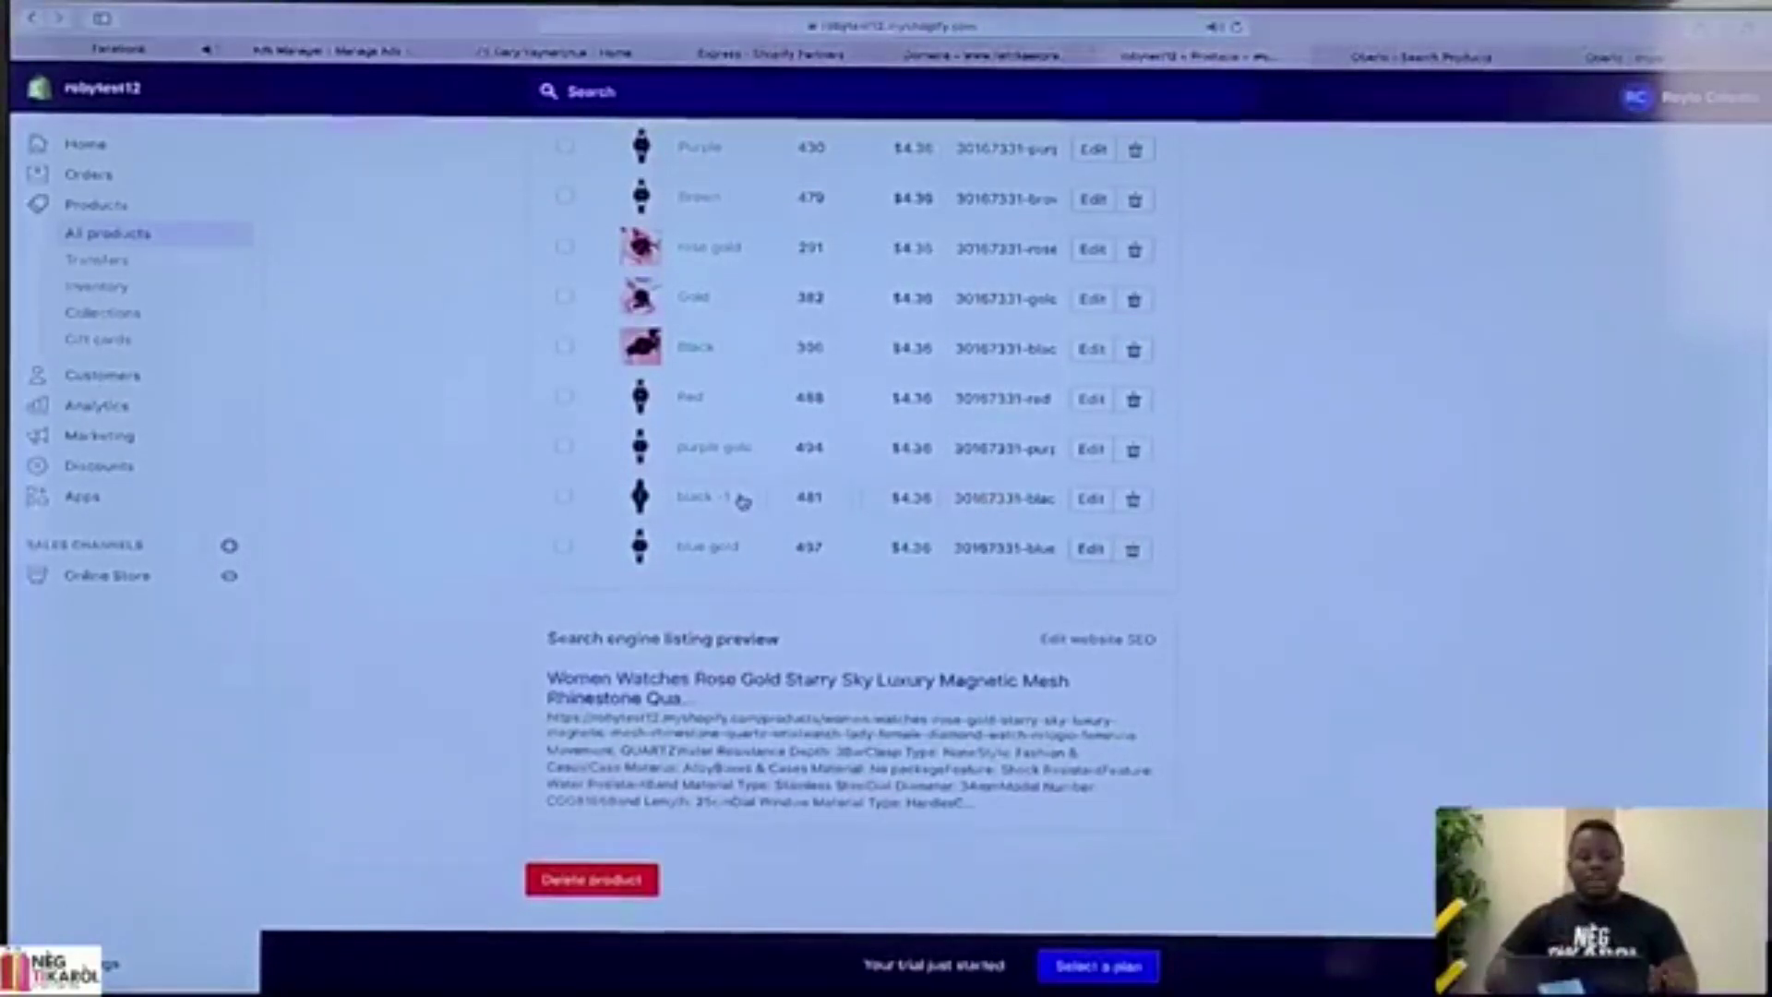
pyautogui.scroll(2, 743, 501)
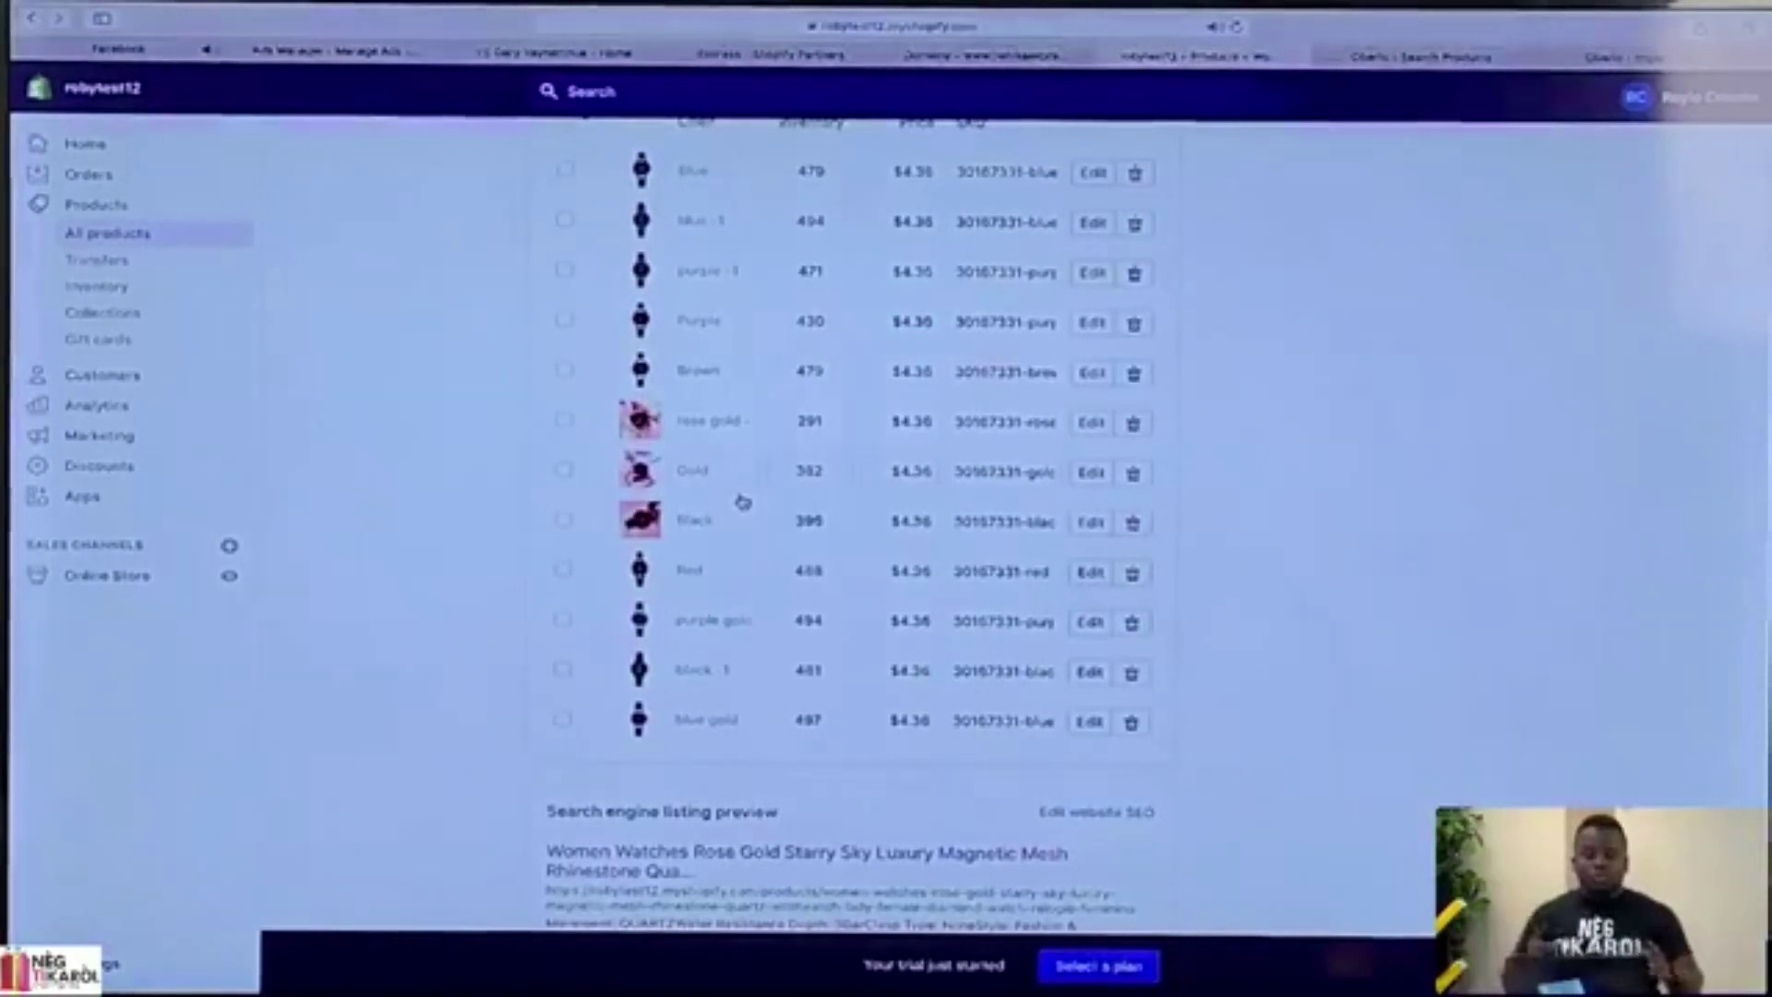
pyautogui.scroll(1, 743, 501)
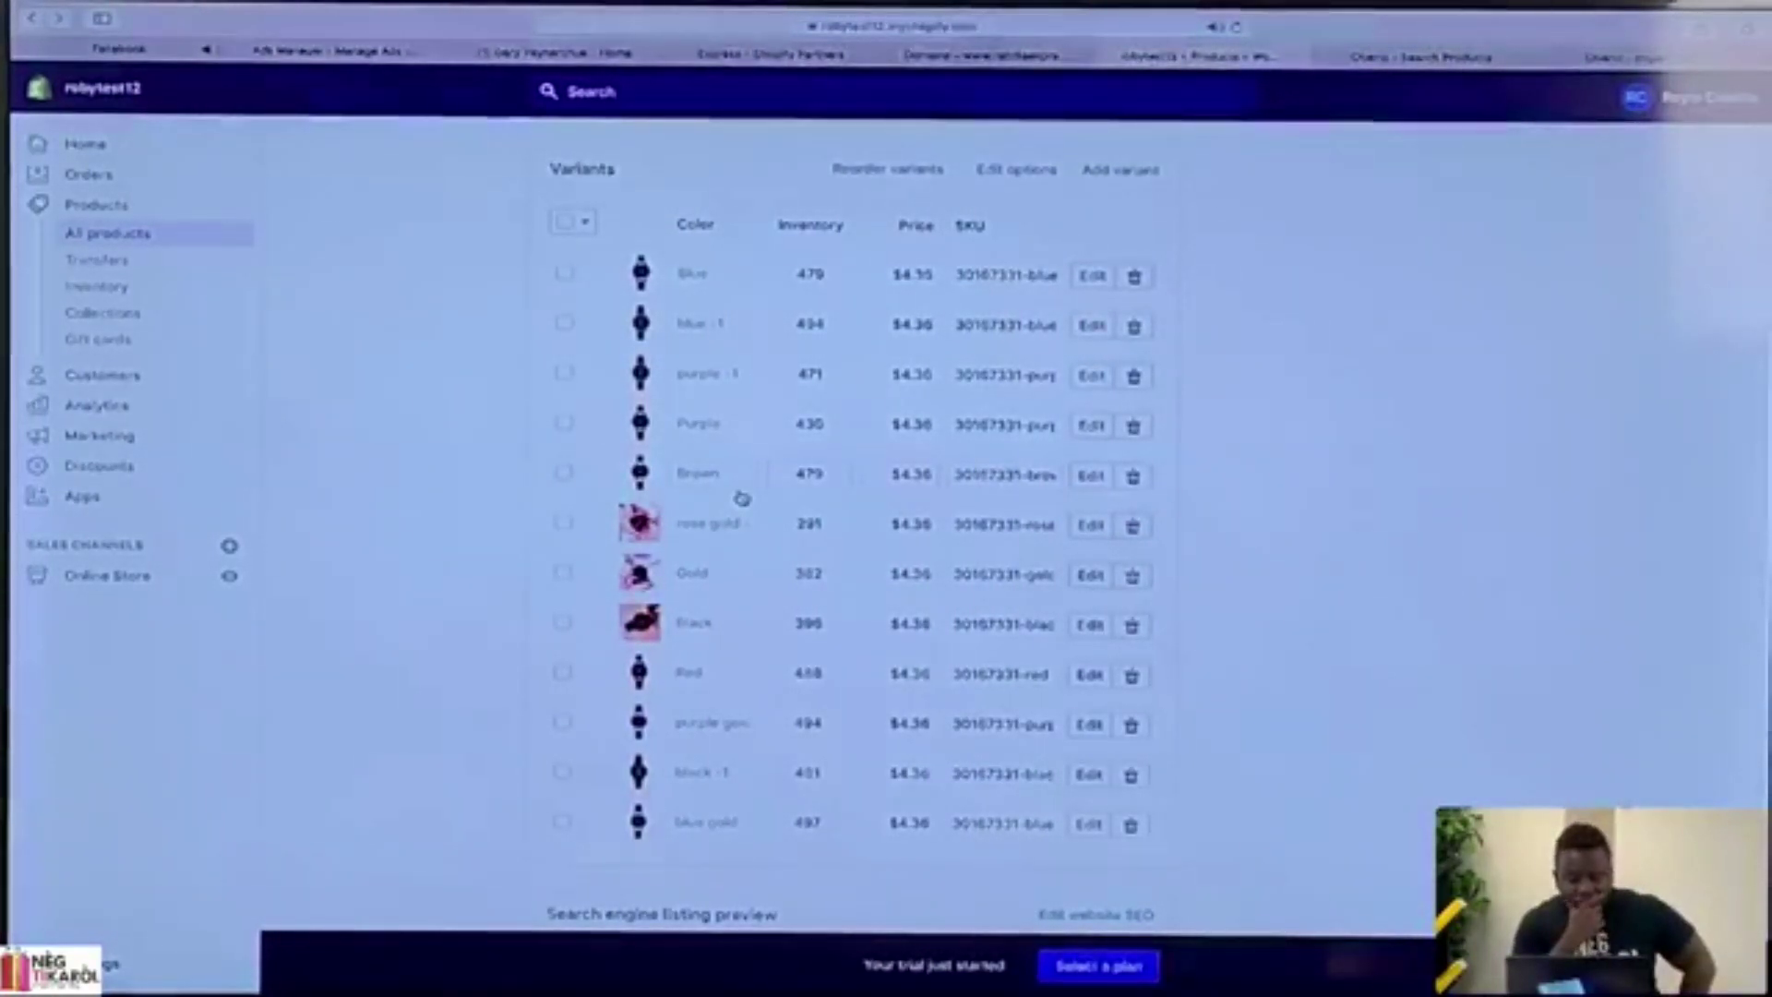
pyautogui.scroll(-2, 742, 498)
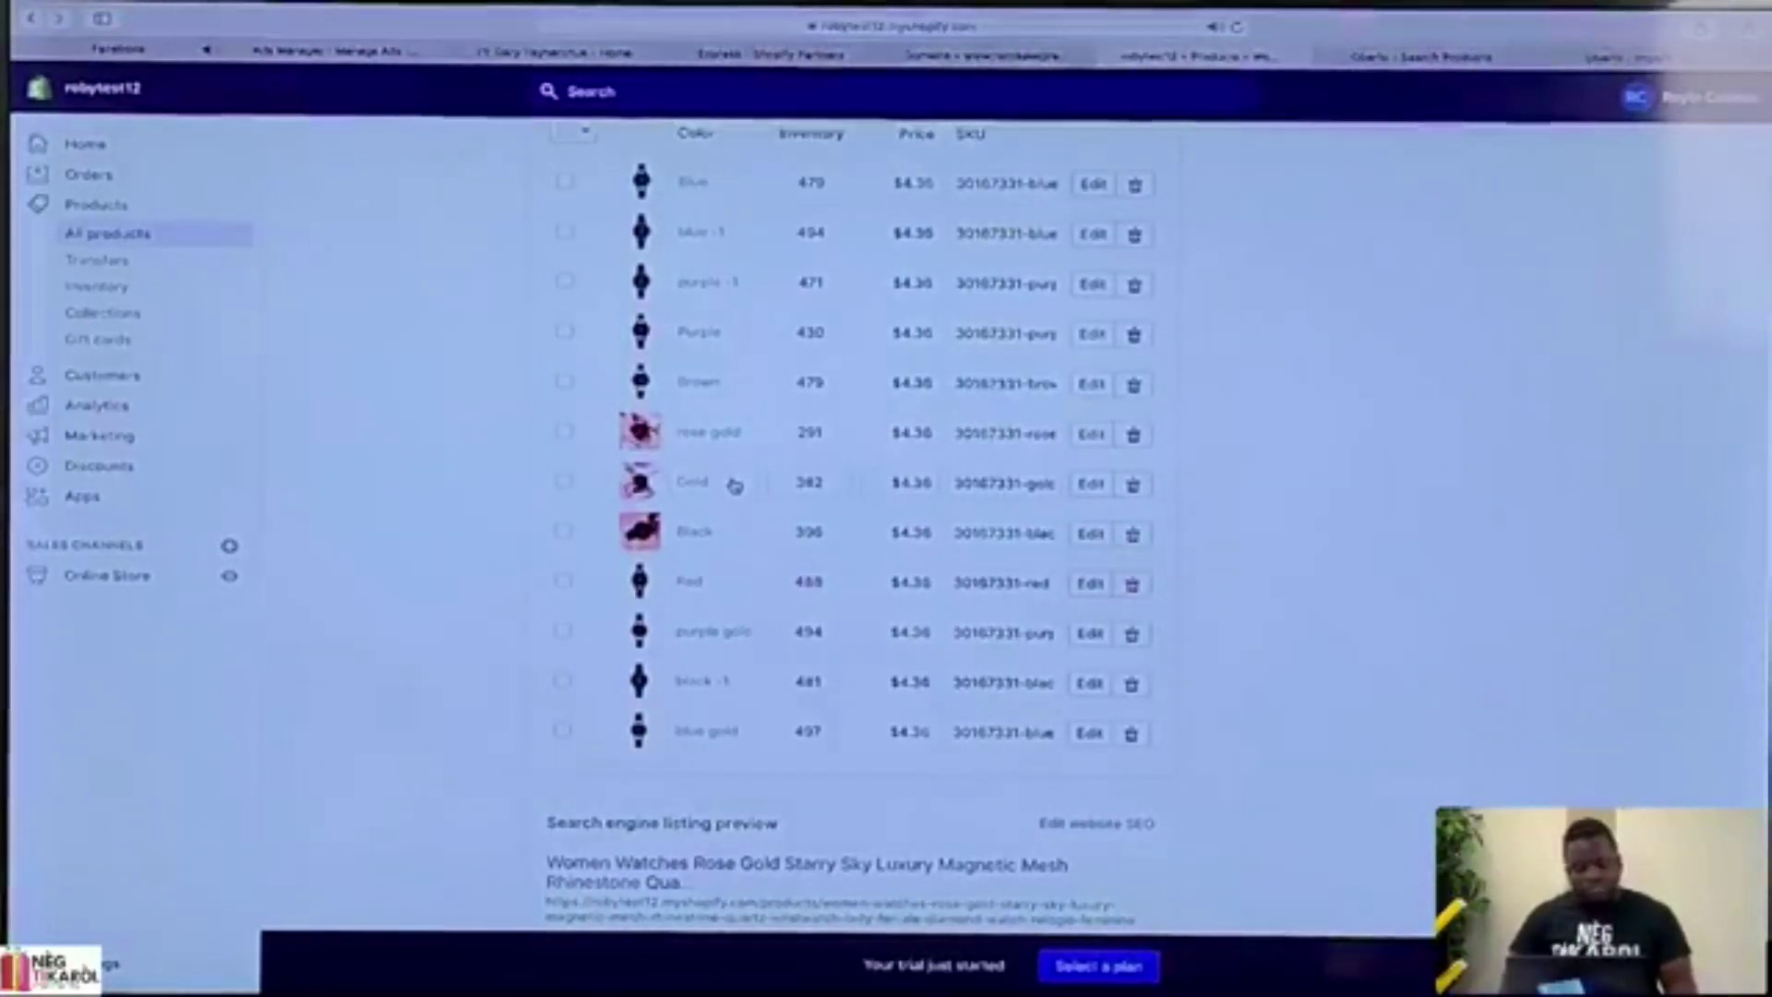
pyautogui.scroll(-2, 734, 484)
pyautogui.scroll(2, 734, 485)
pyautogui.scroll(-1, 734, 484)
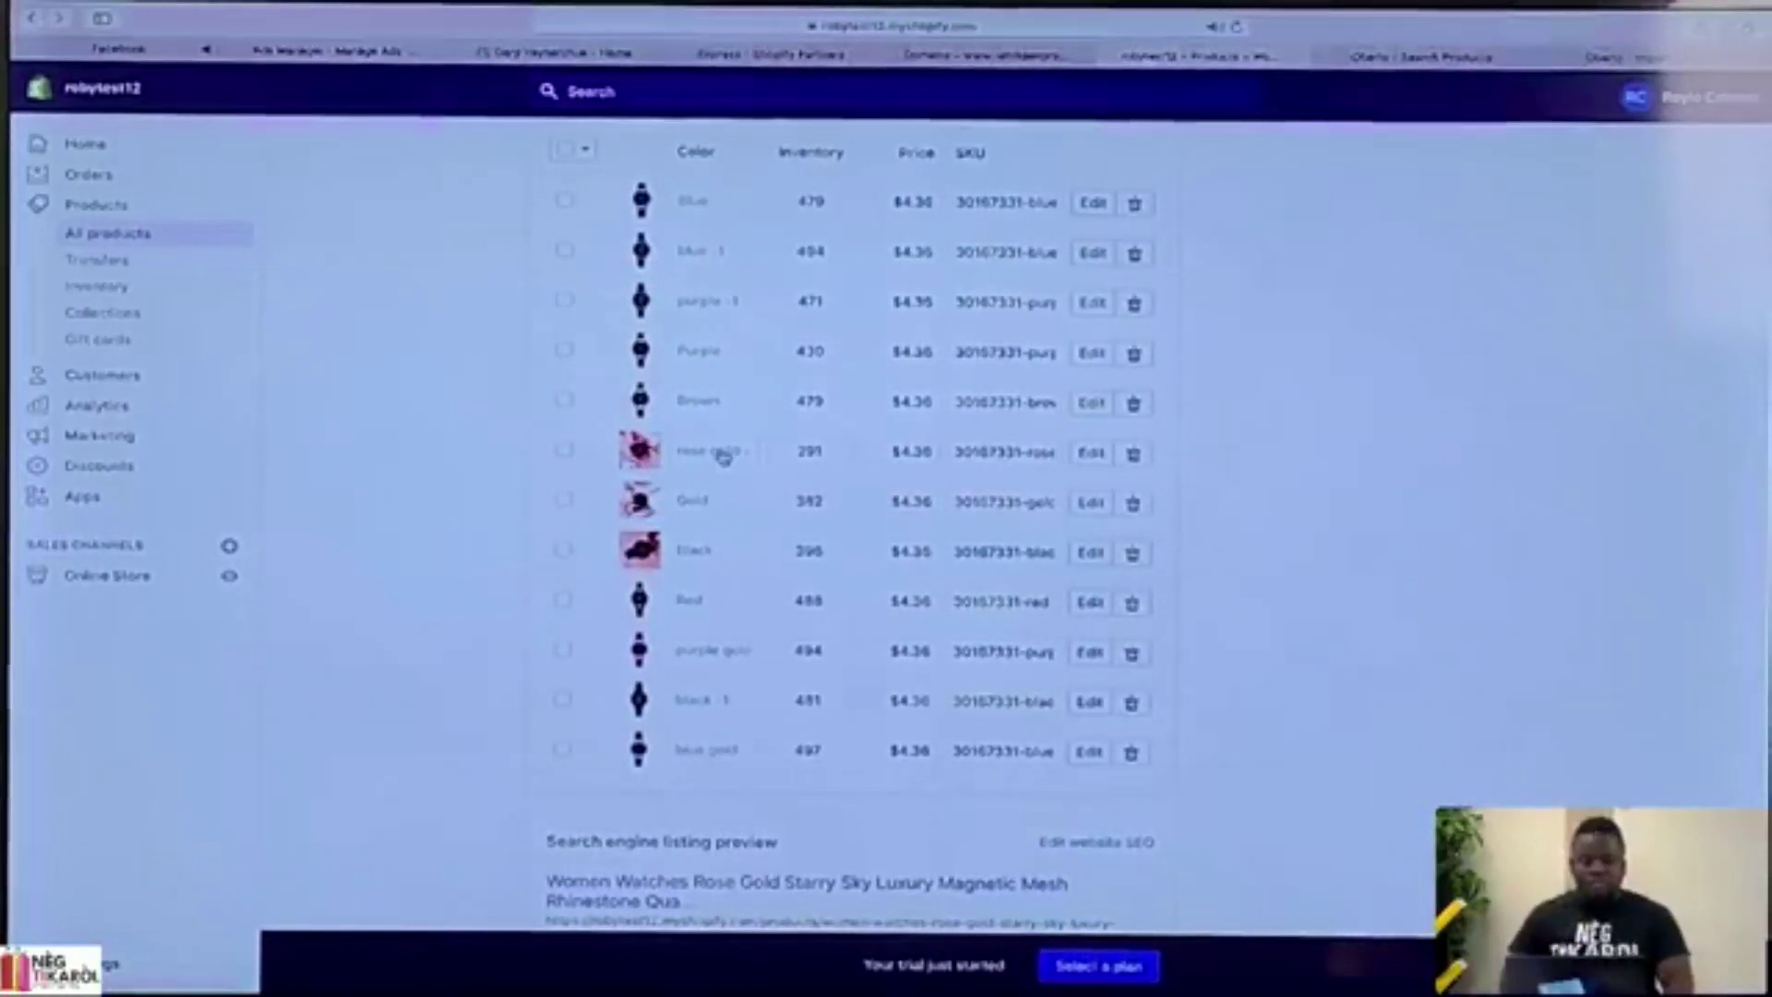
pyautogui.scroll(-2, 729, 461)
pyautogui.scroll(-3, 711, 480)
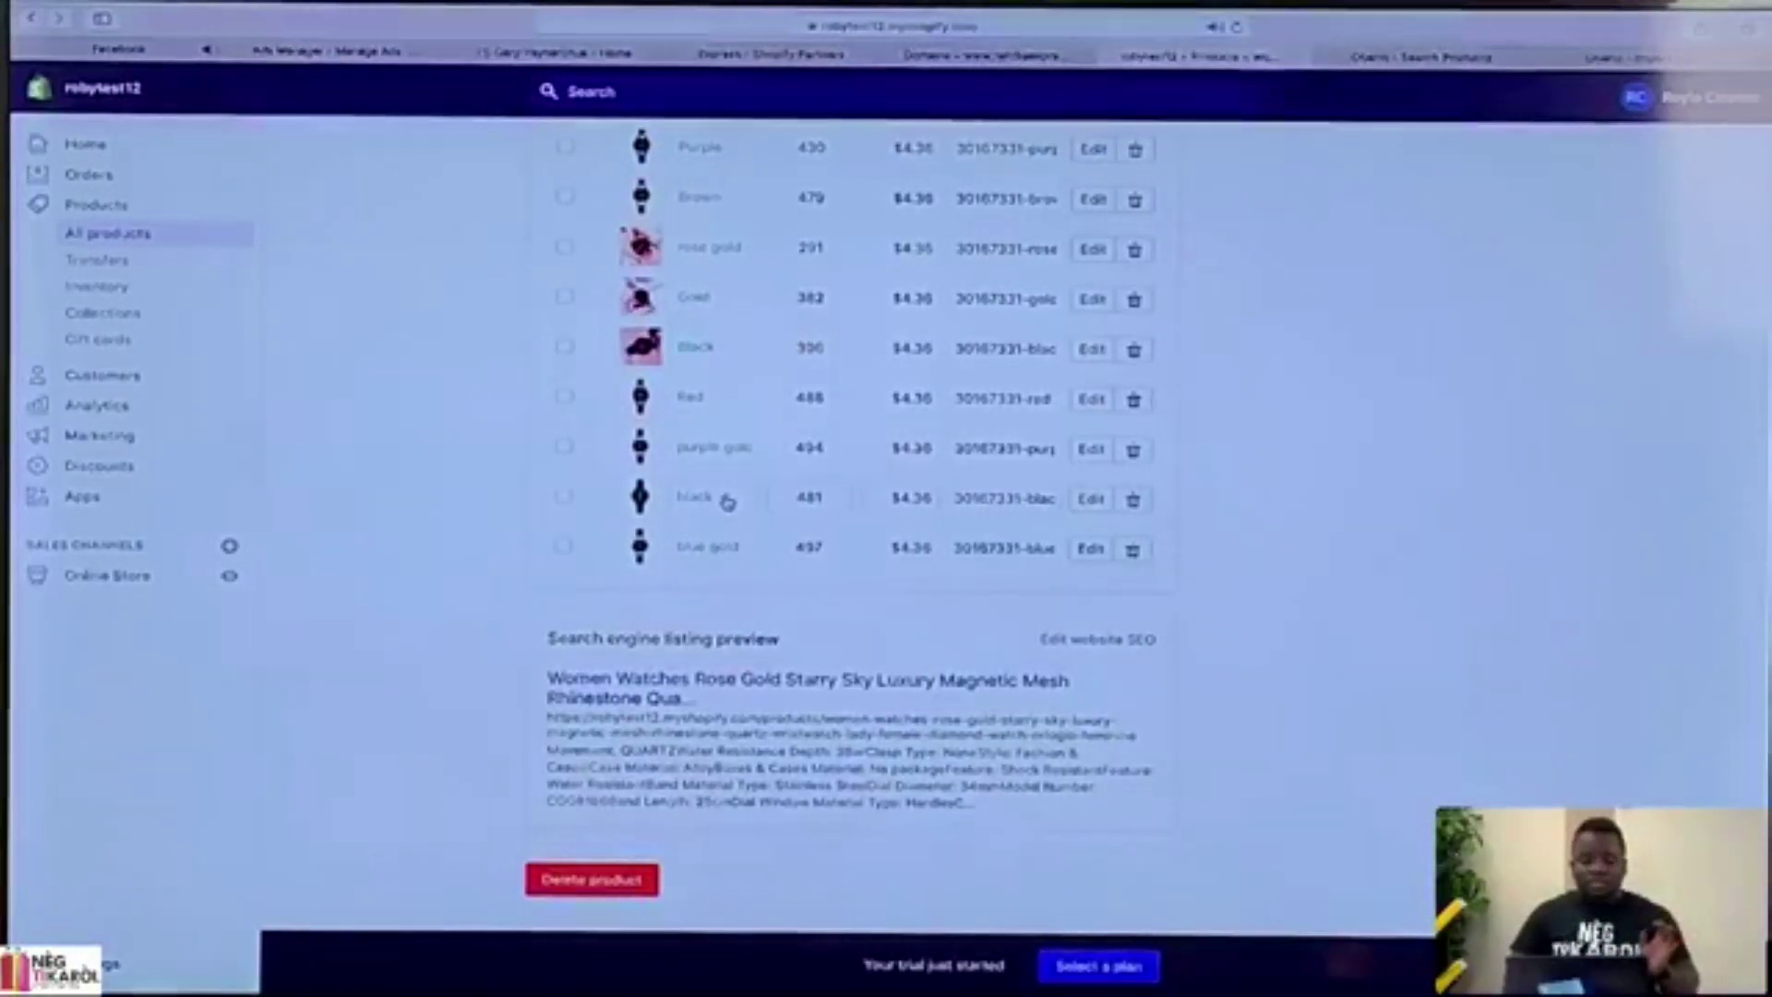
pyautogui.scroll(3, 727, 502)
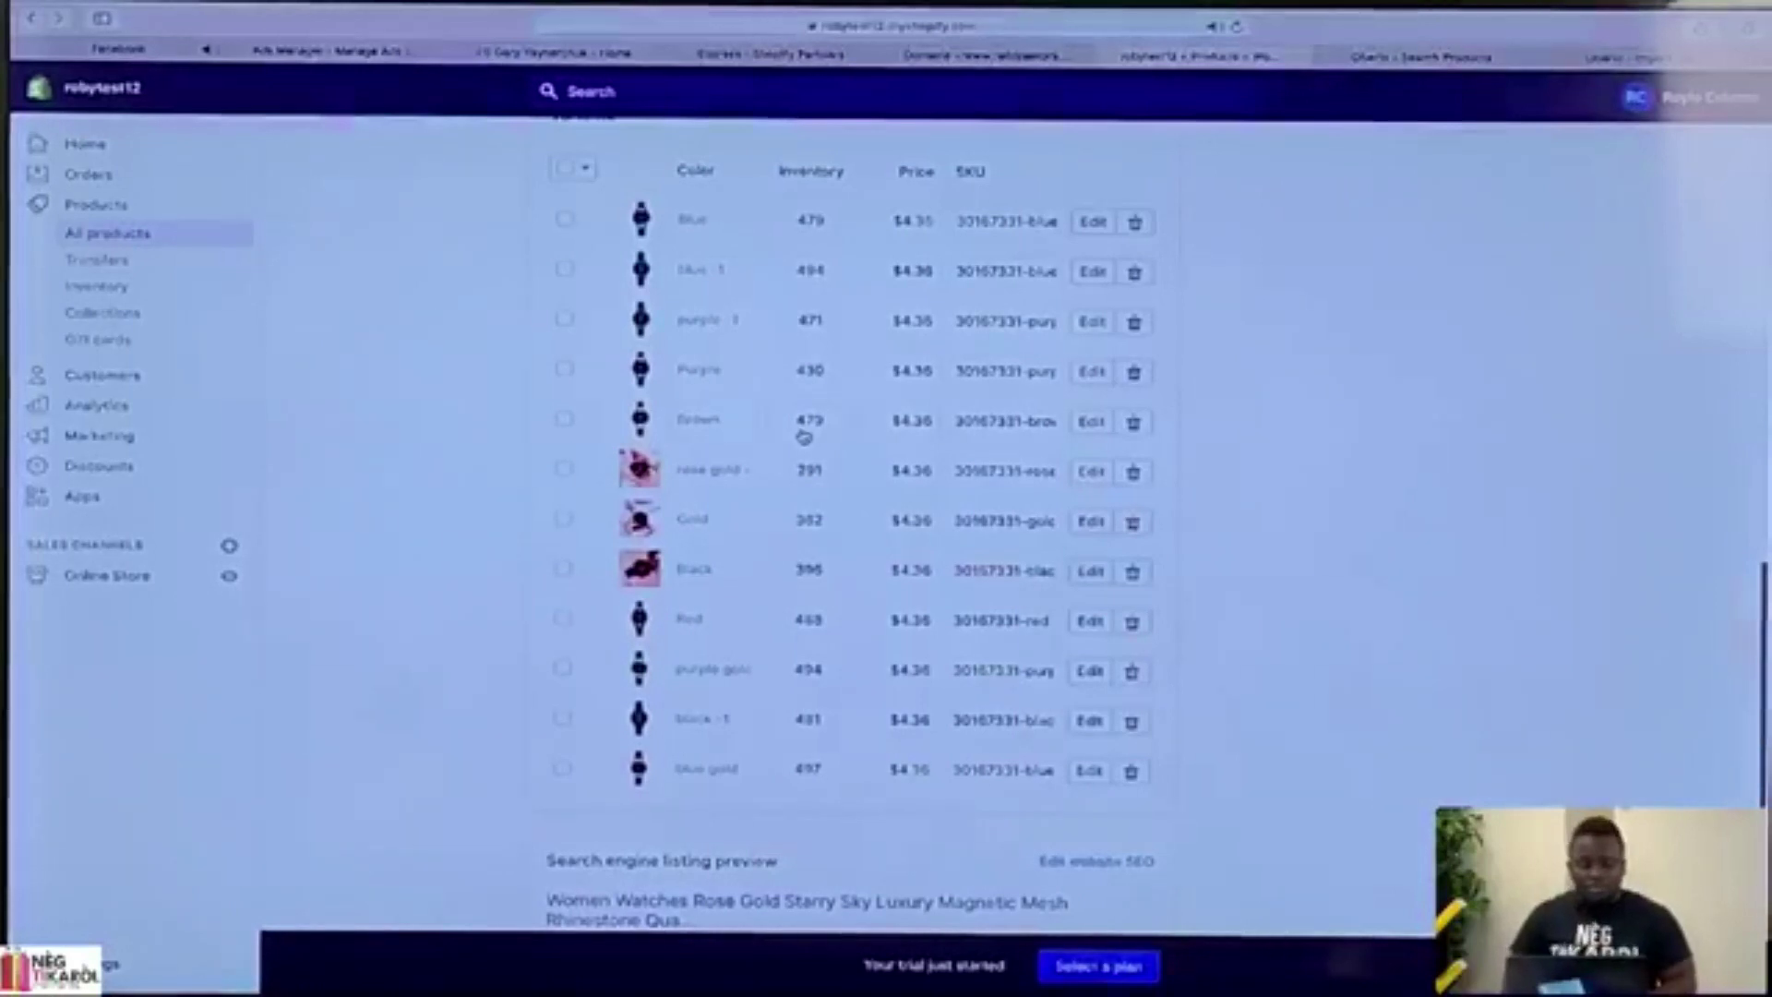
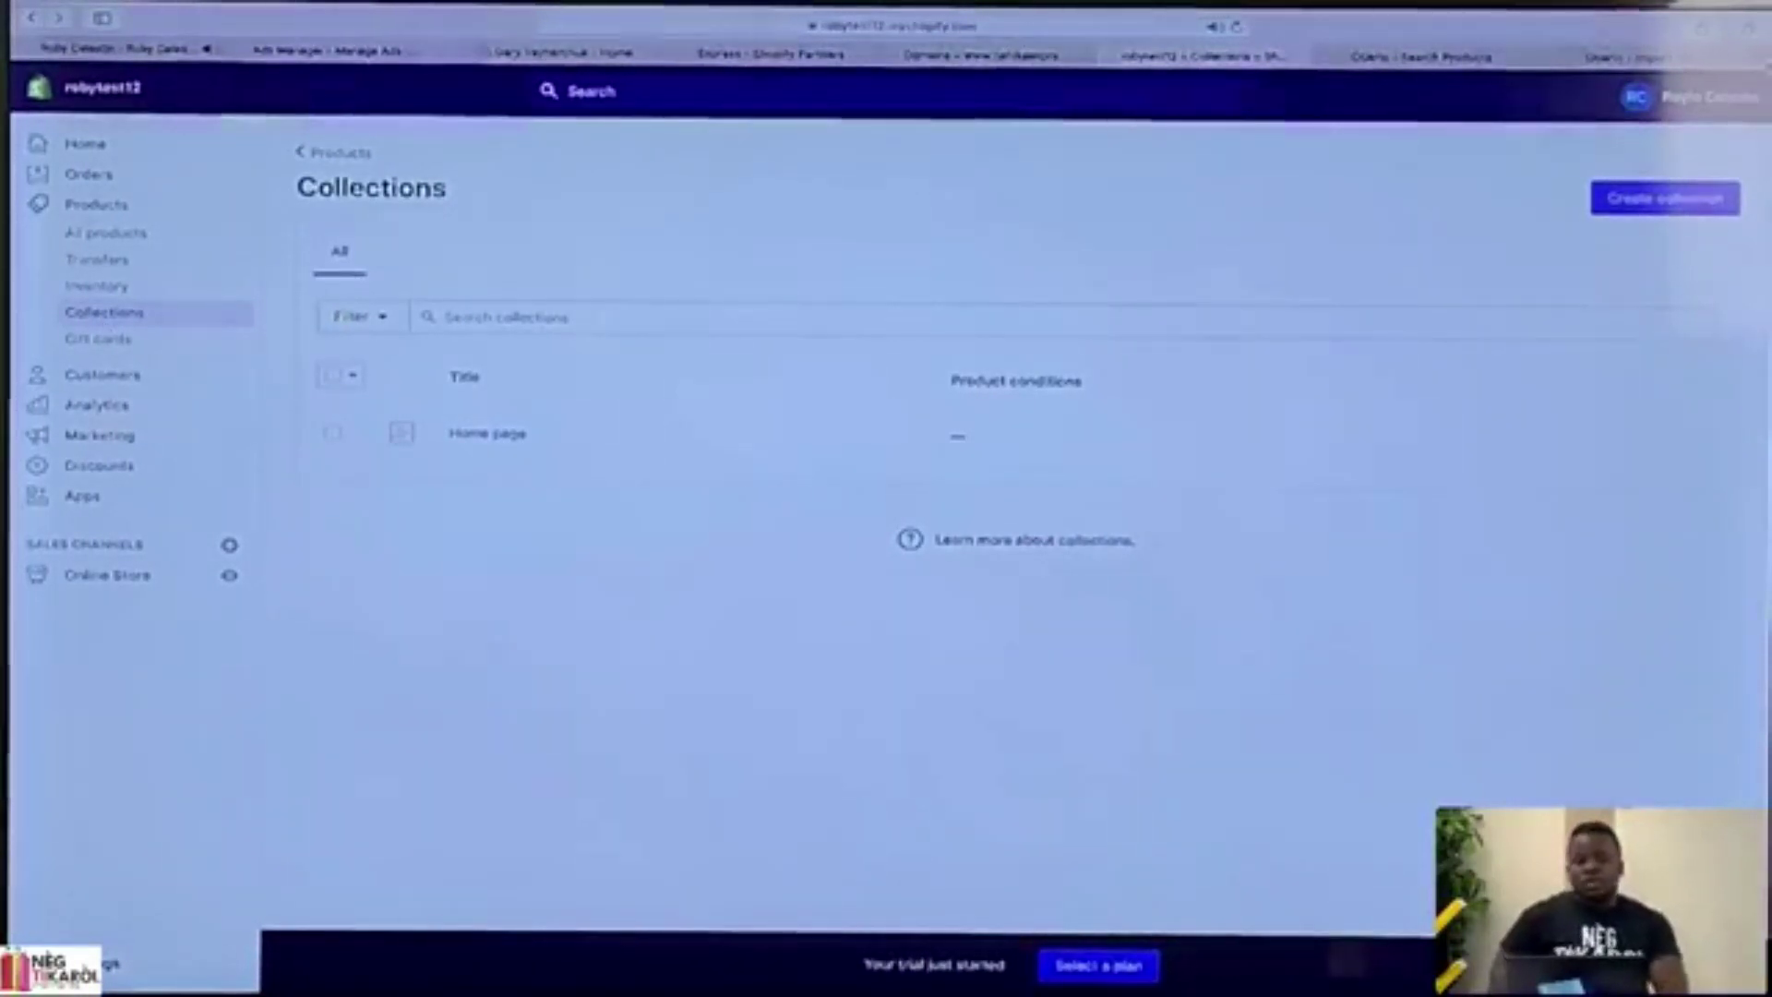
# Open the Macy's website in a new browser tab and look through its home page.
pyautogui.press('super+t')
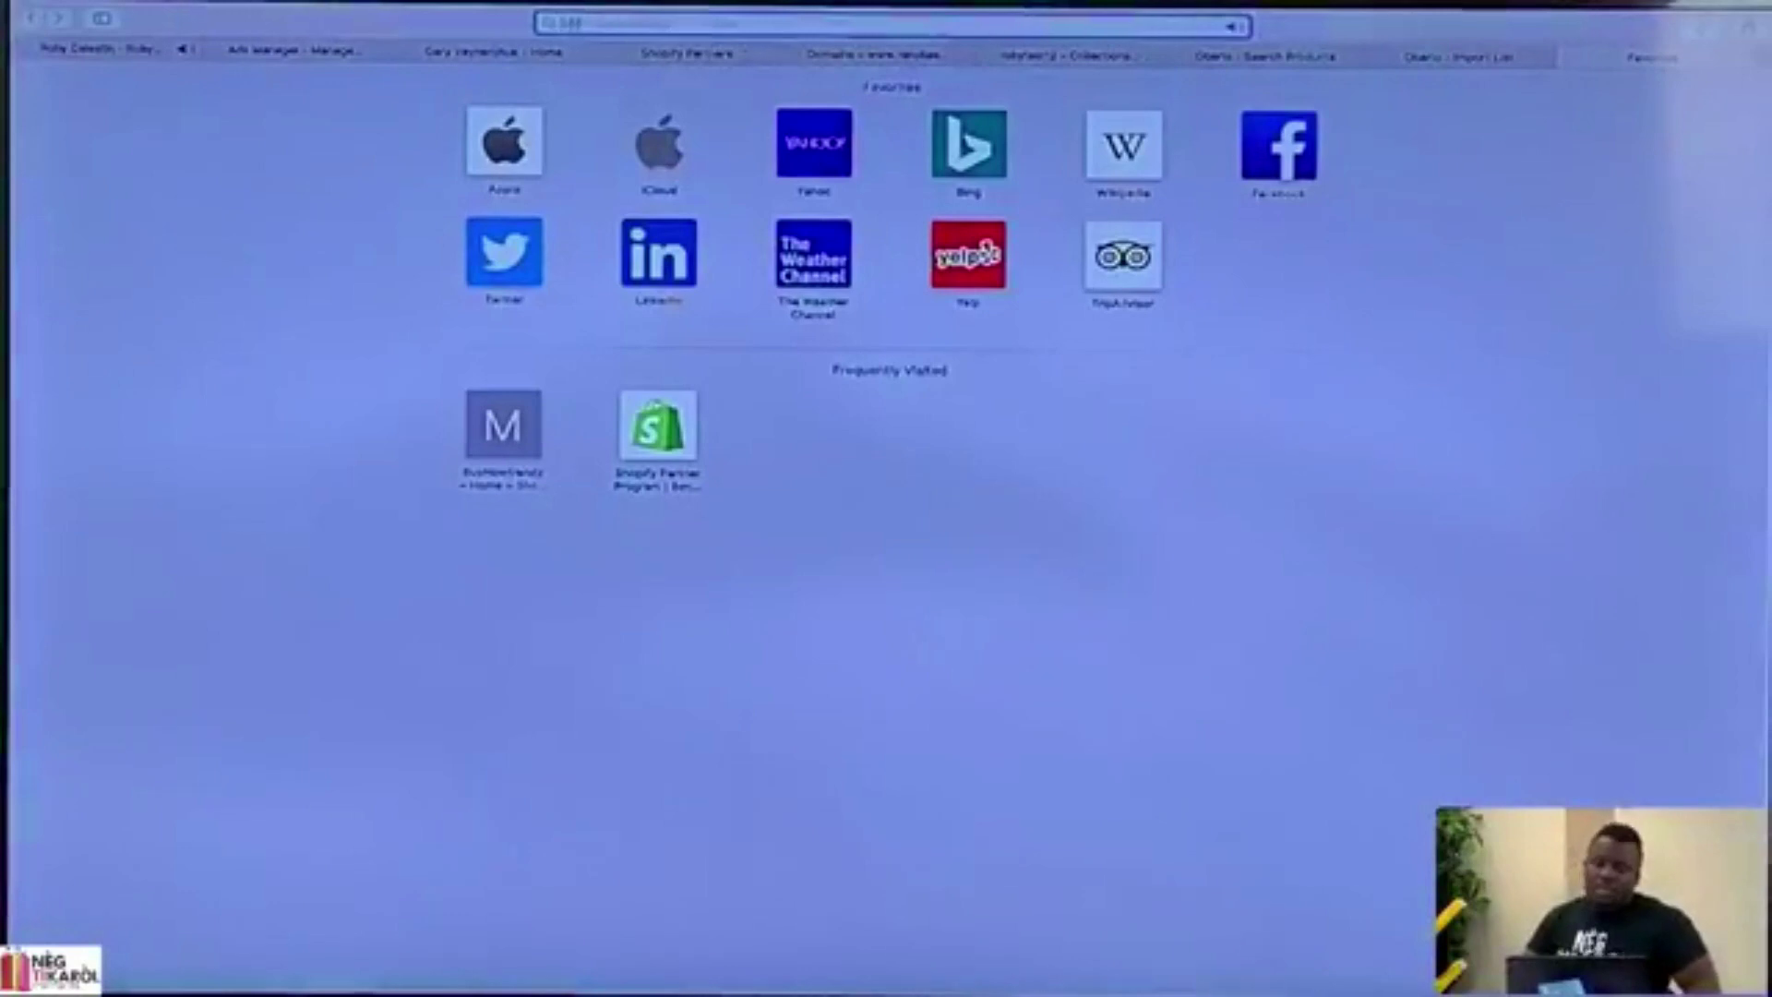
pyautogui.write('macys')
pyautogui.press('Return')
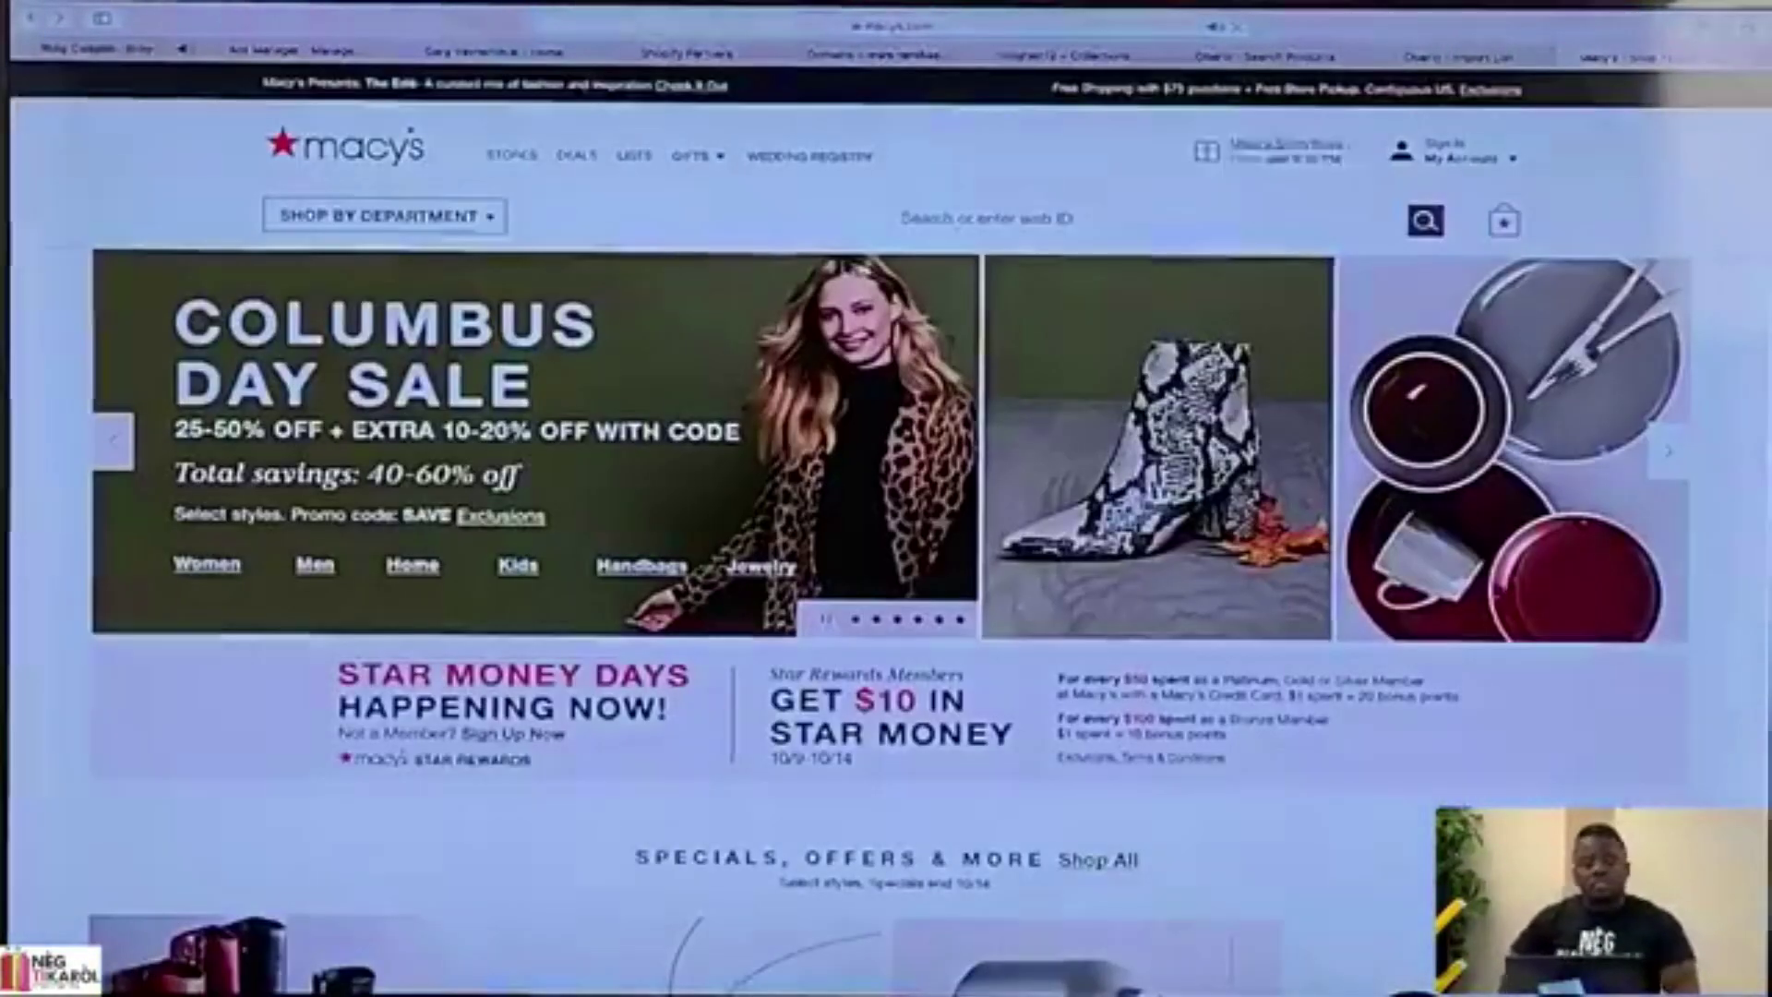
pyautogui.scroll(-15, 886, 554)
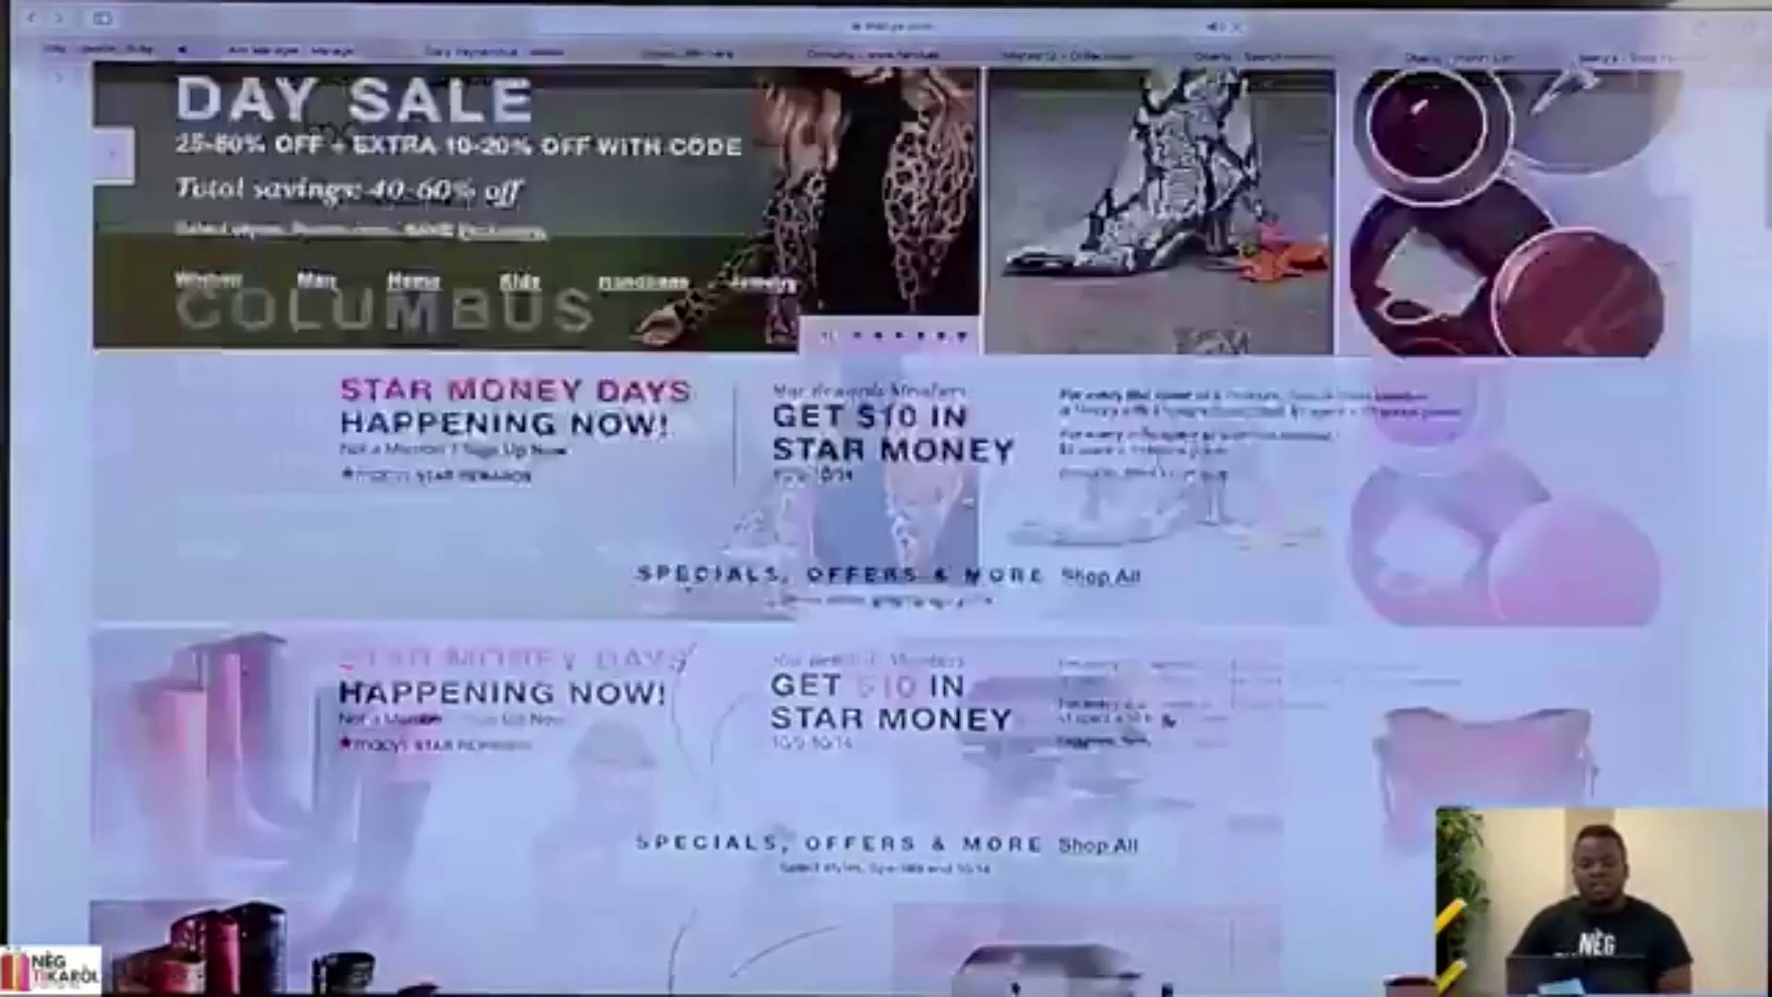
pyautogui.scroll(15, 886, 554)
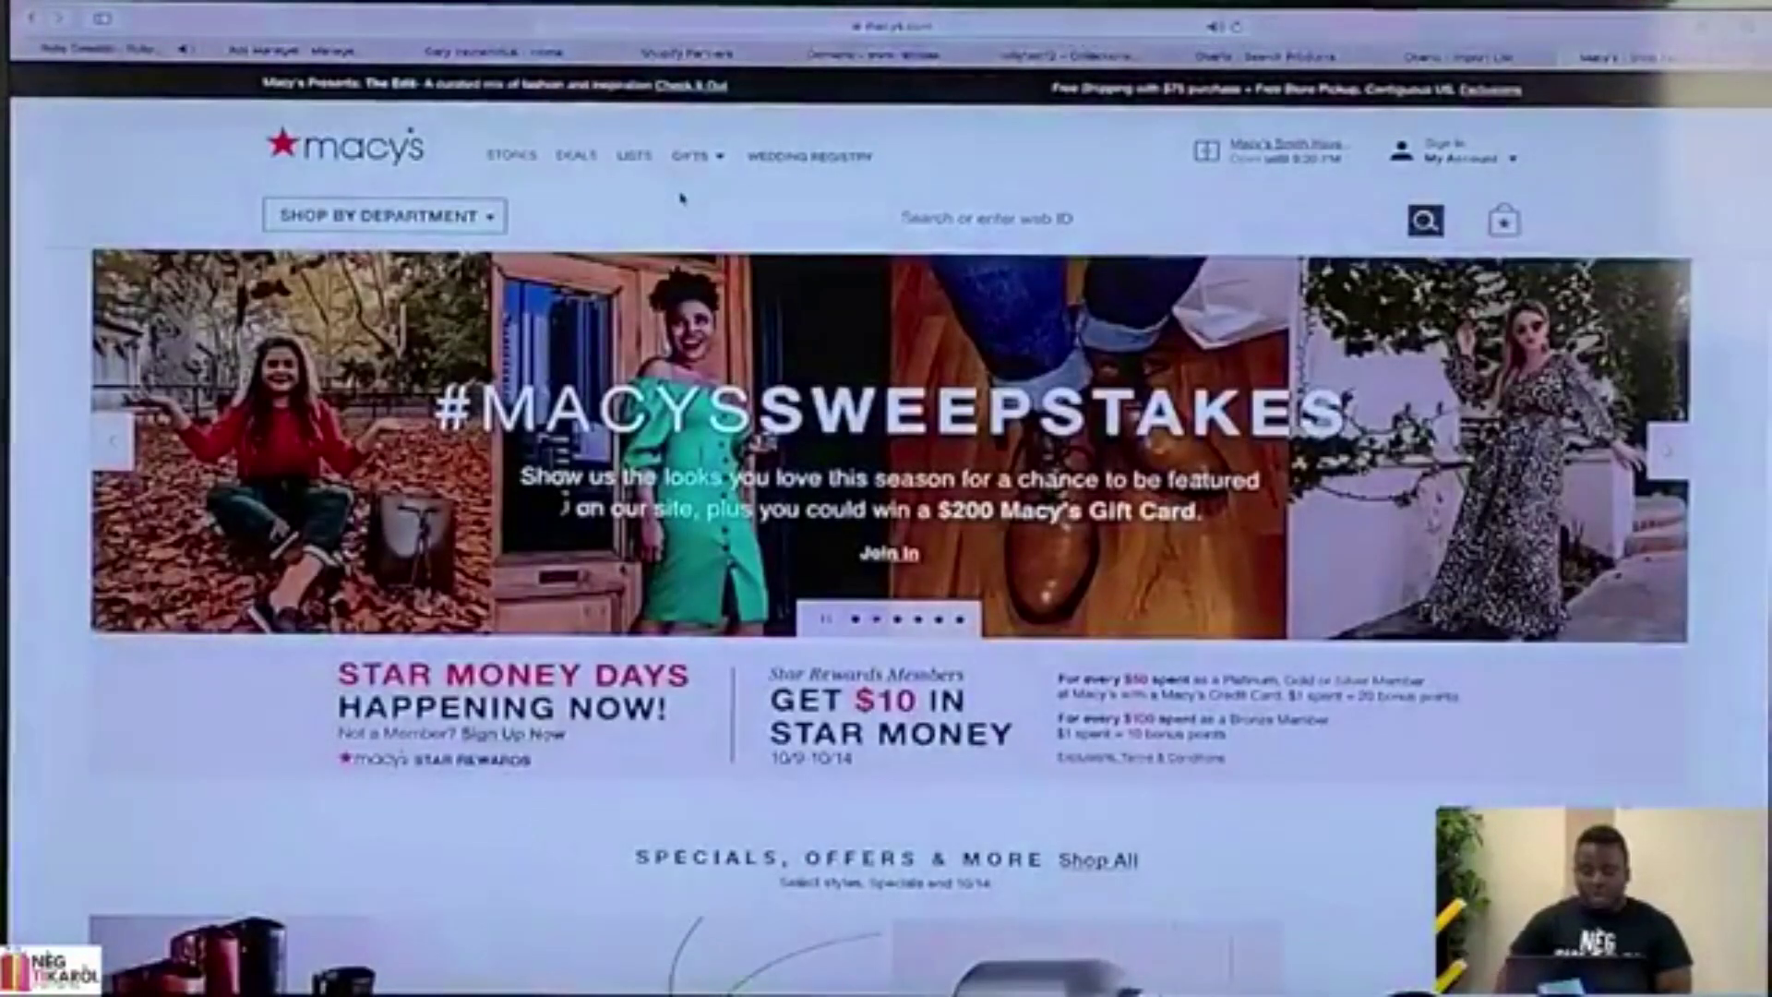
# Examine how Macy's groups its products by department, including Women, Kids & Baby, Home, Handbags & Accessories and Furniture.
pyautogui.moveTo(350, 220)
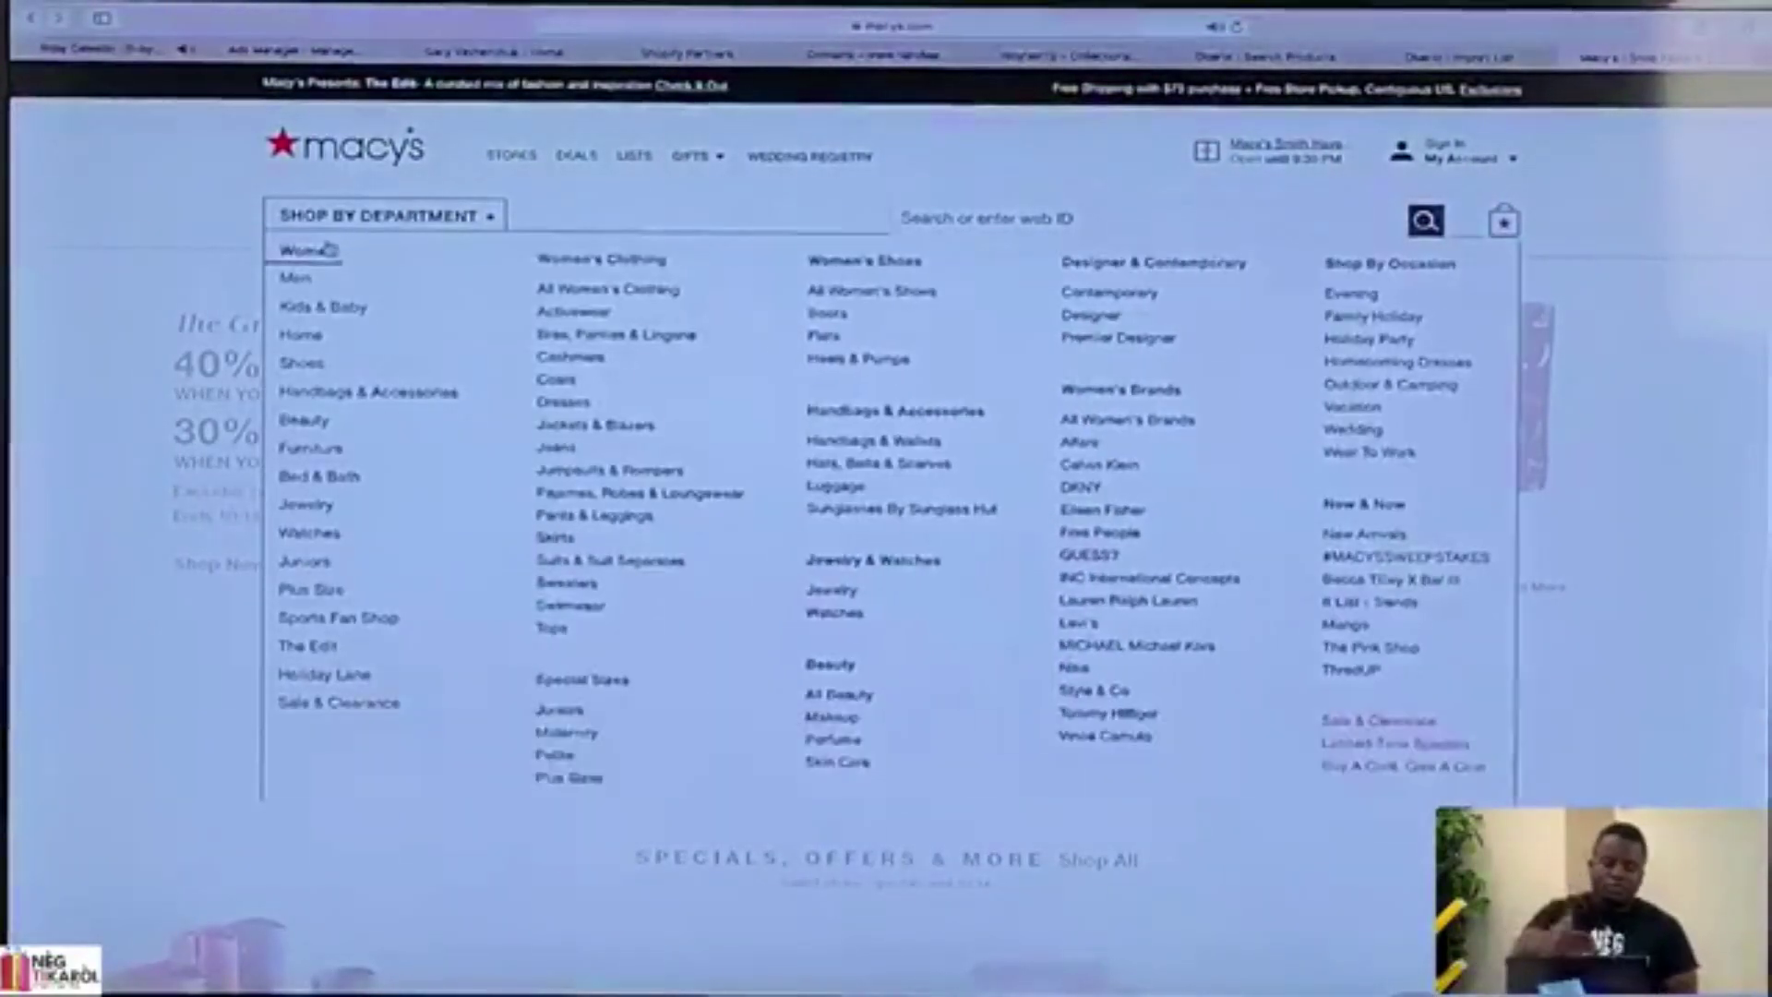
pyautogui.moveTo(310, 284)
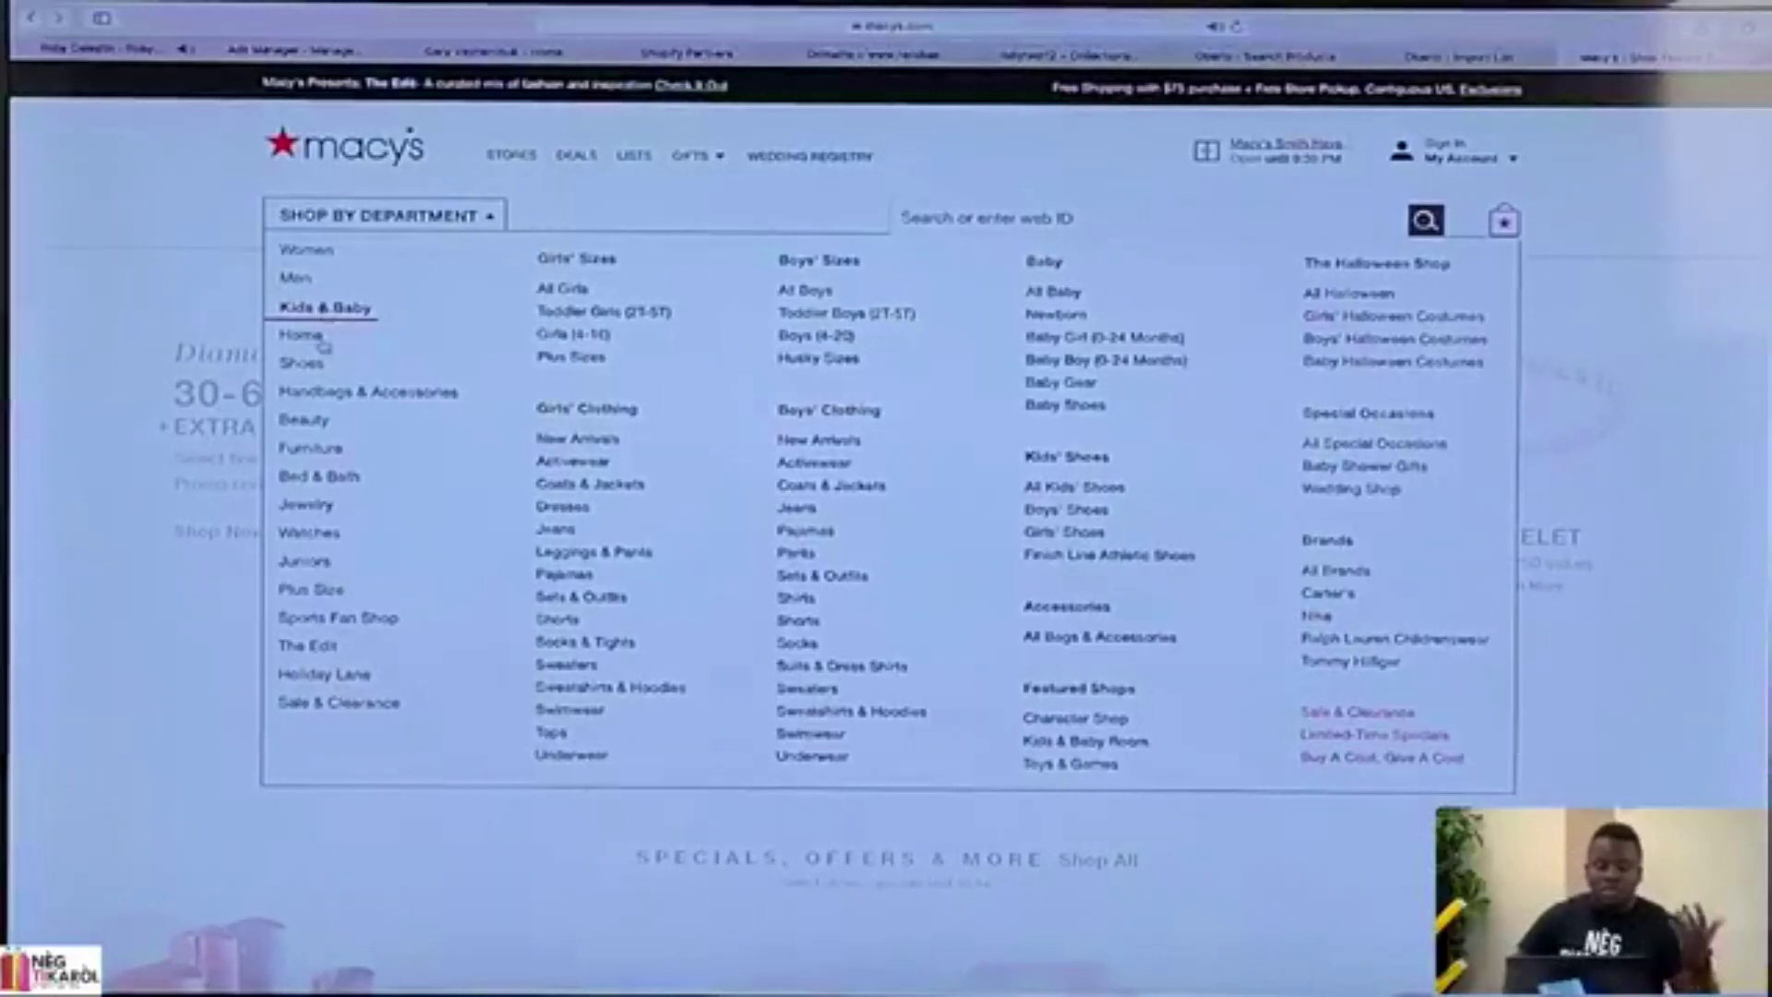
pyautogui.moveTo(323, 346)
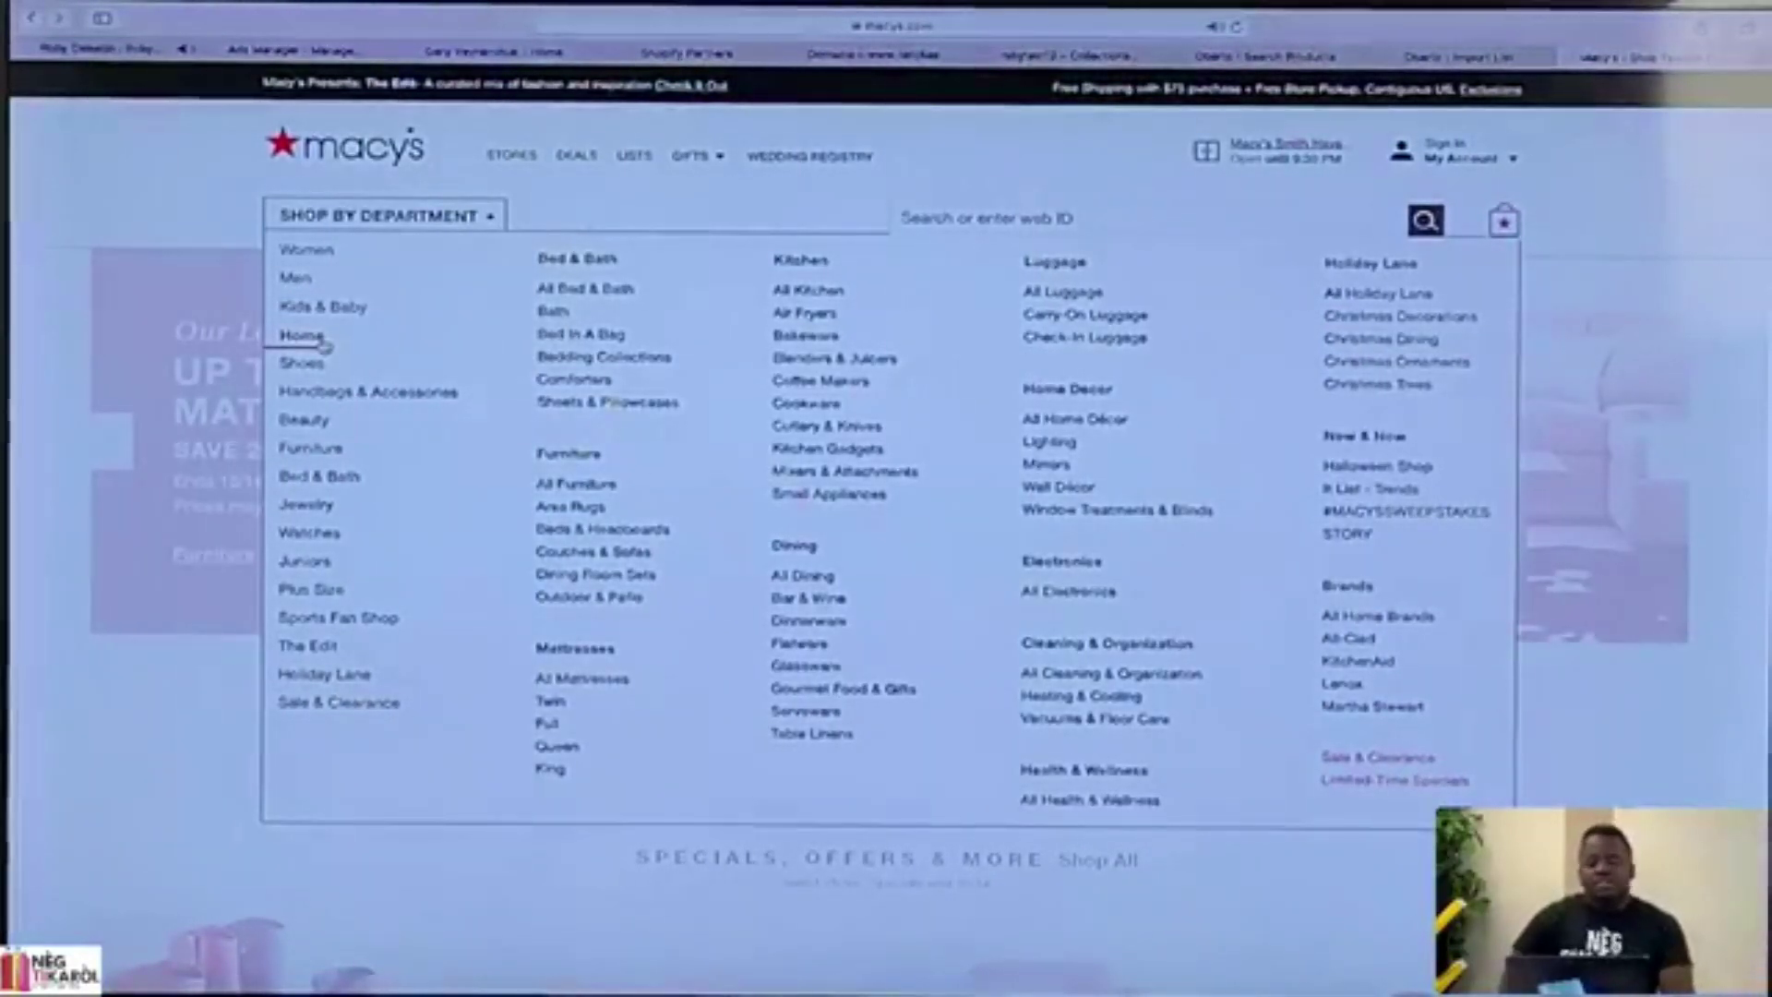
pyautogui.moveTo(349, 397)
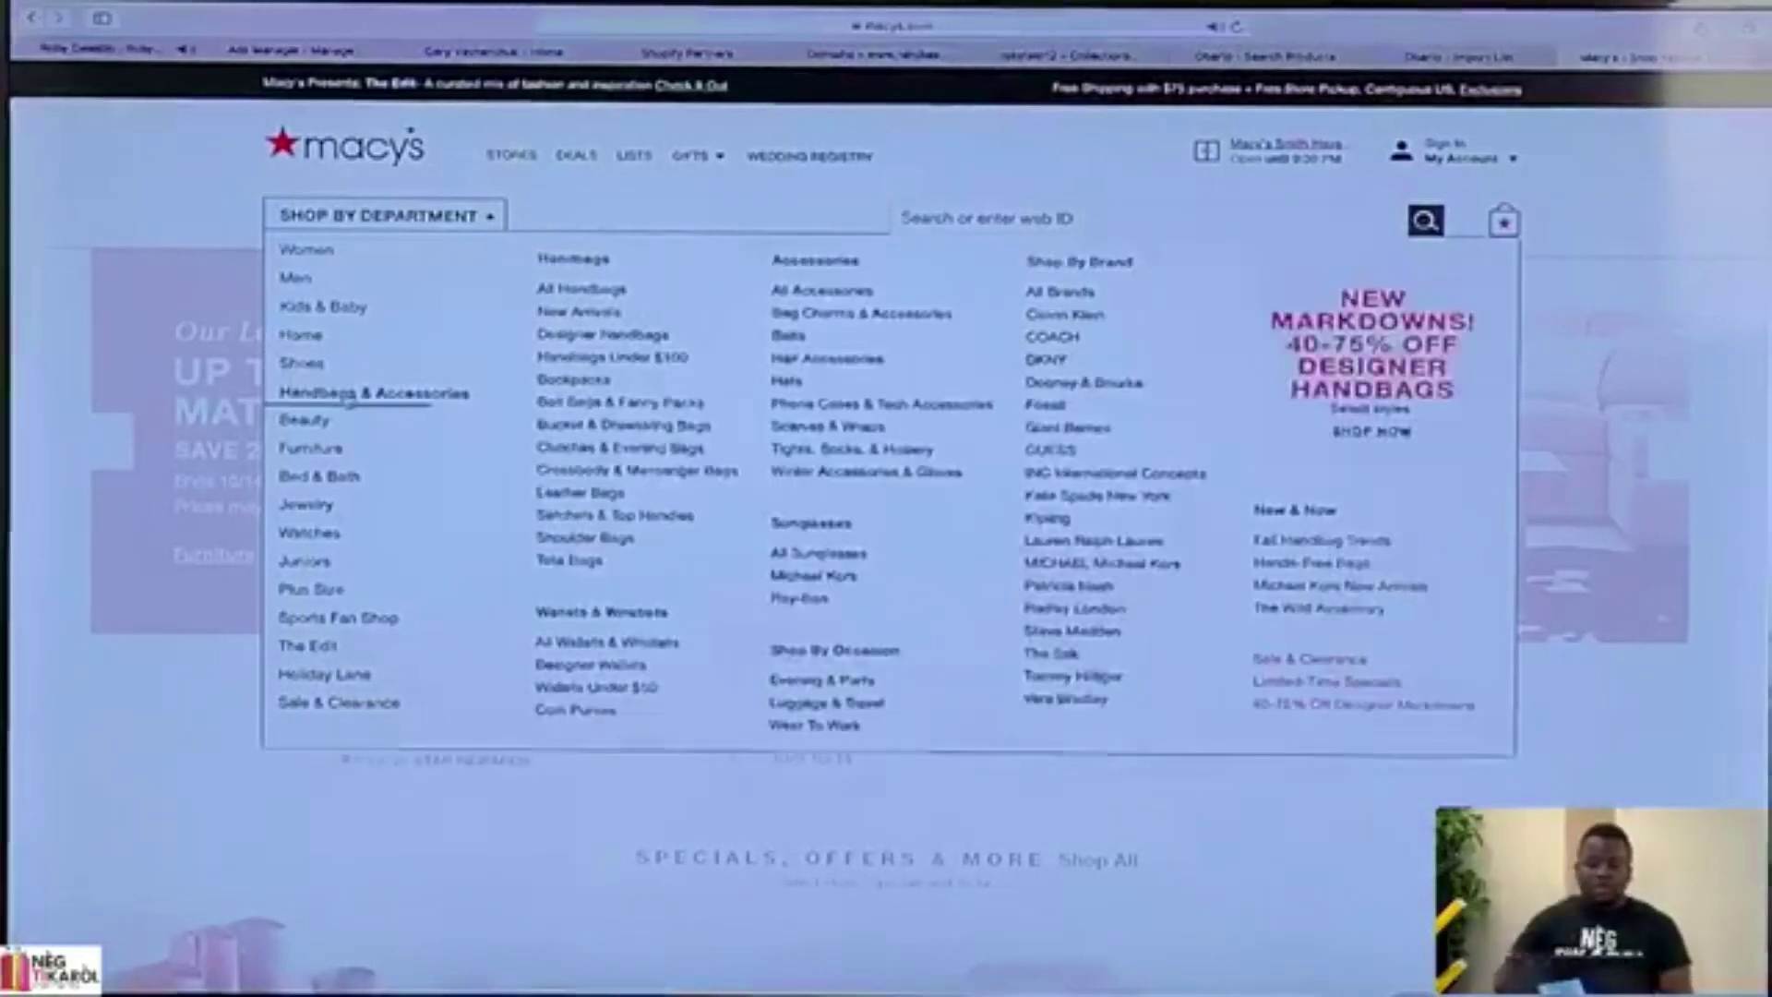
pyautogui.moveTo(337, 452)
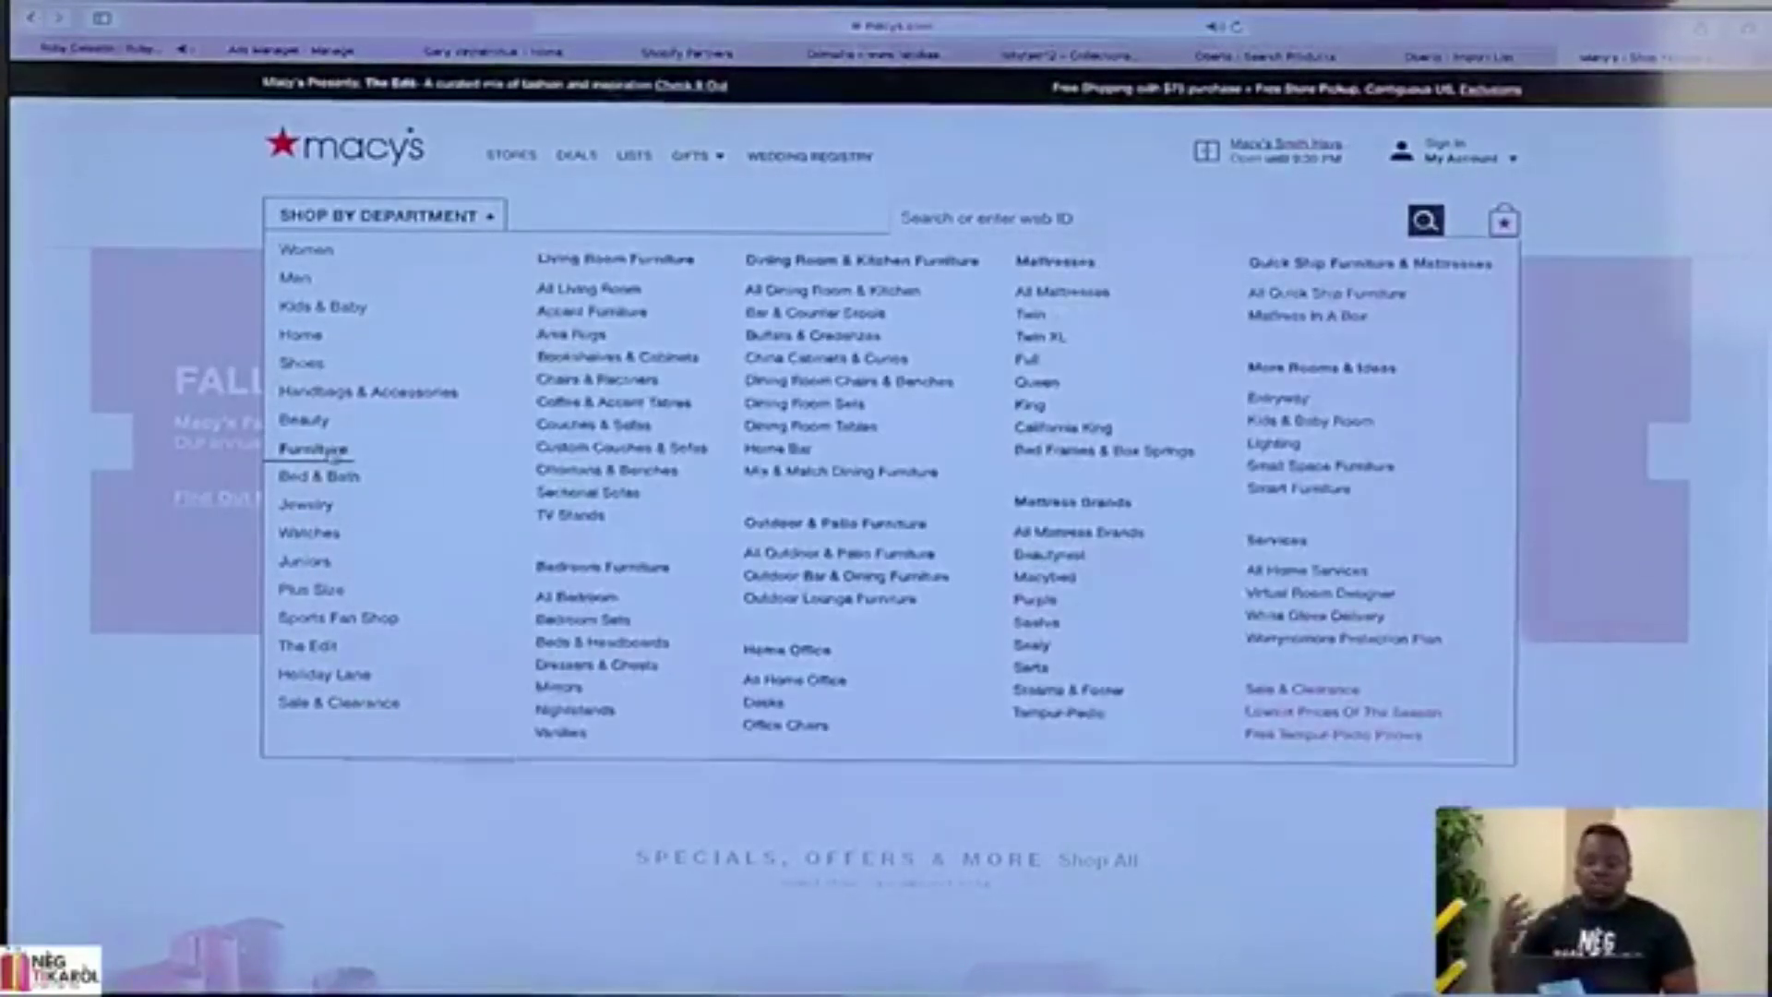
pyautogui.moveTo(325, 549)
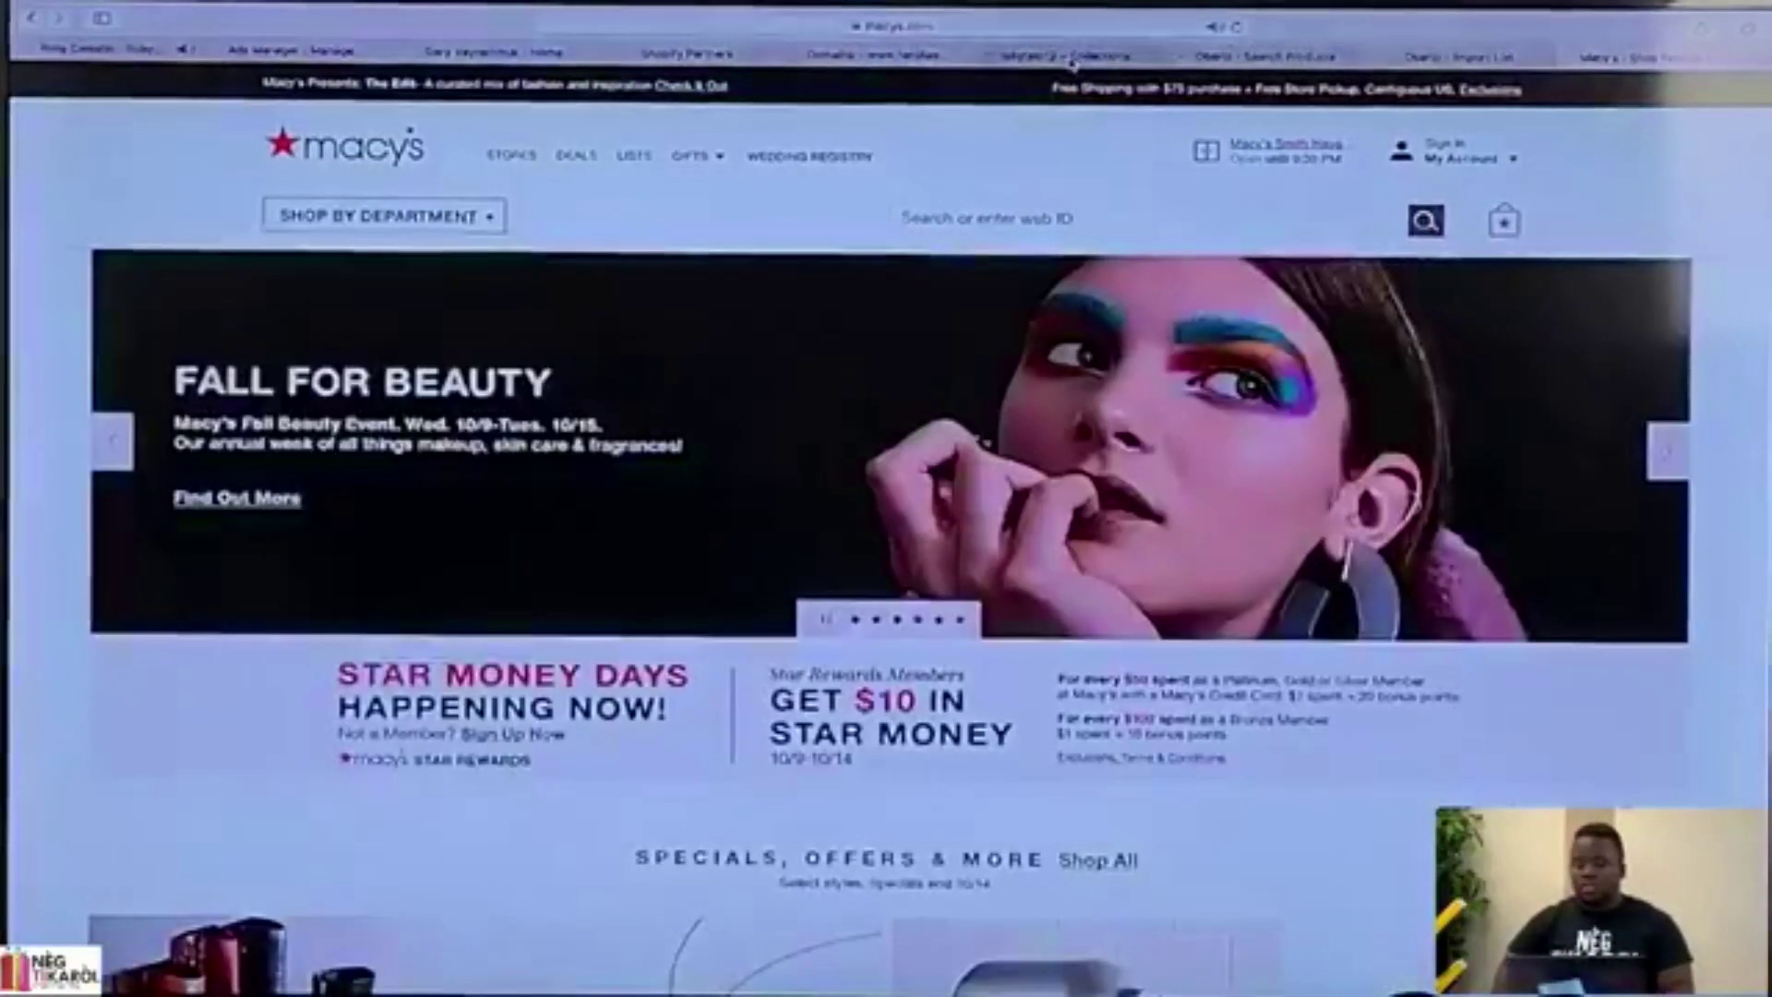
# Switch back to the Shopify admin and start a new collection titled "Rad Tichyen".
pyautogui.click(1070, 57)
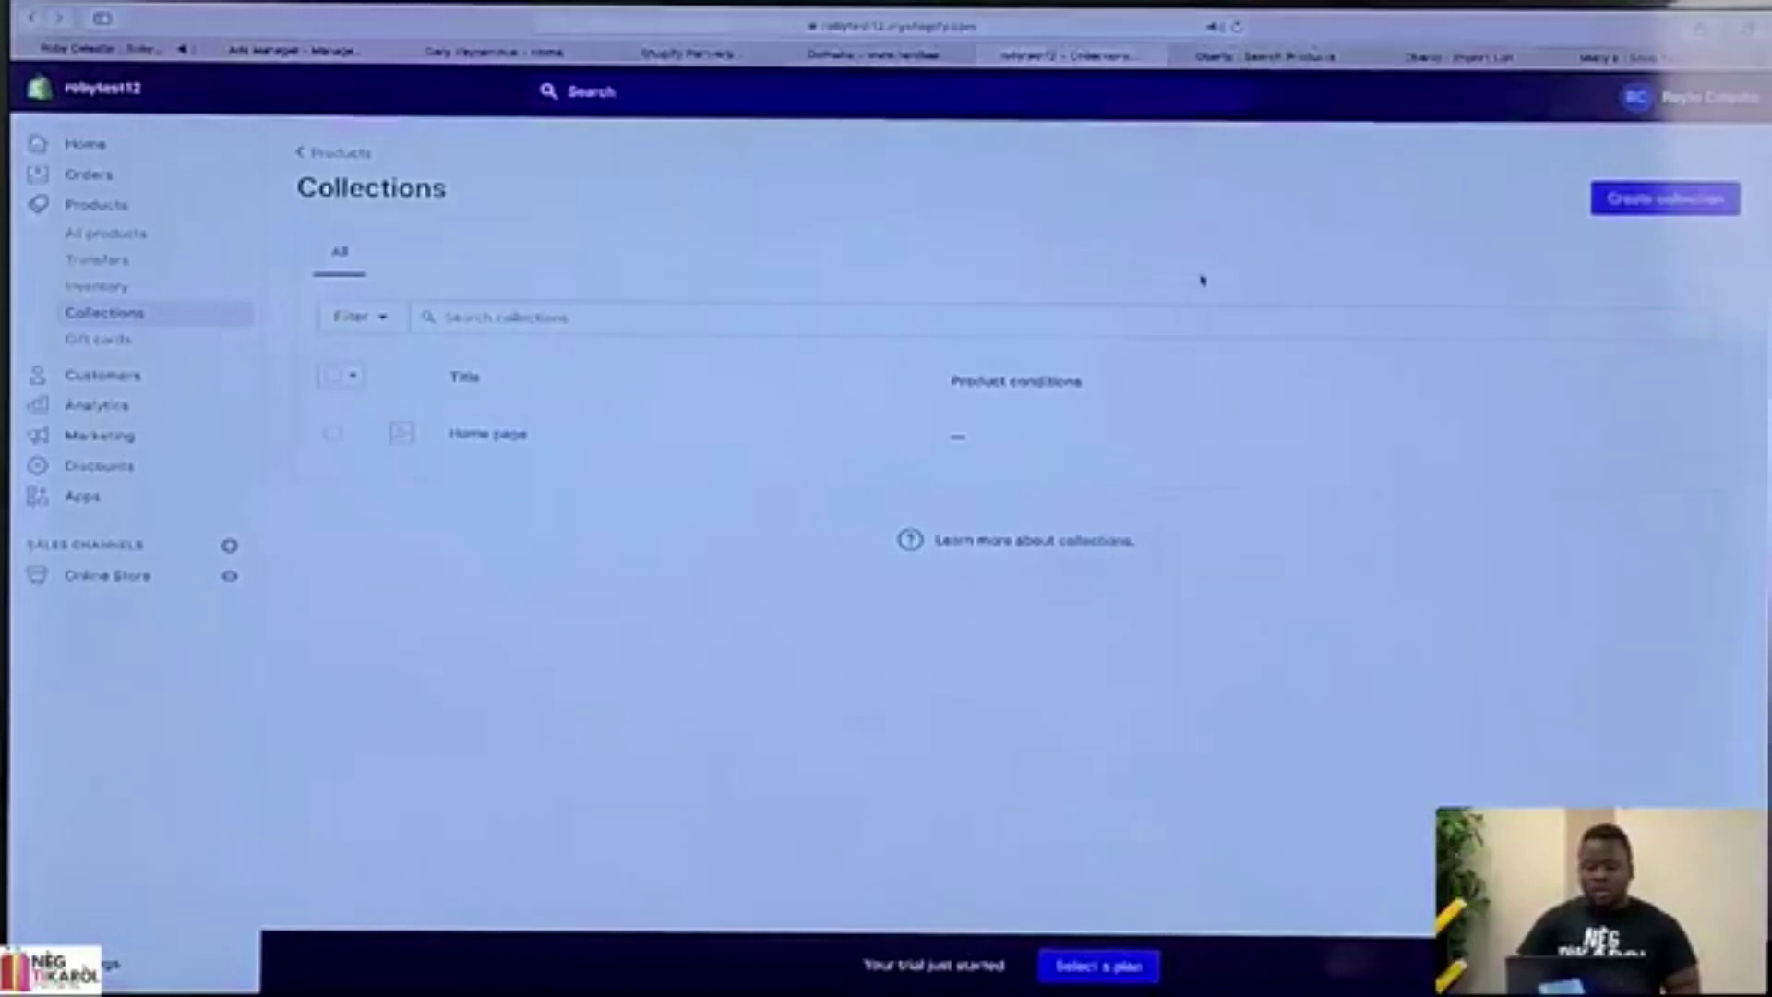
pyautogui.click(1708, 195)
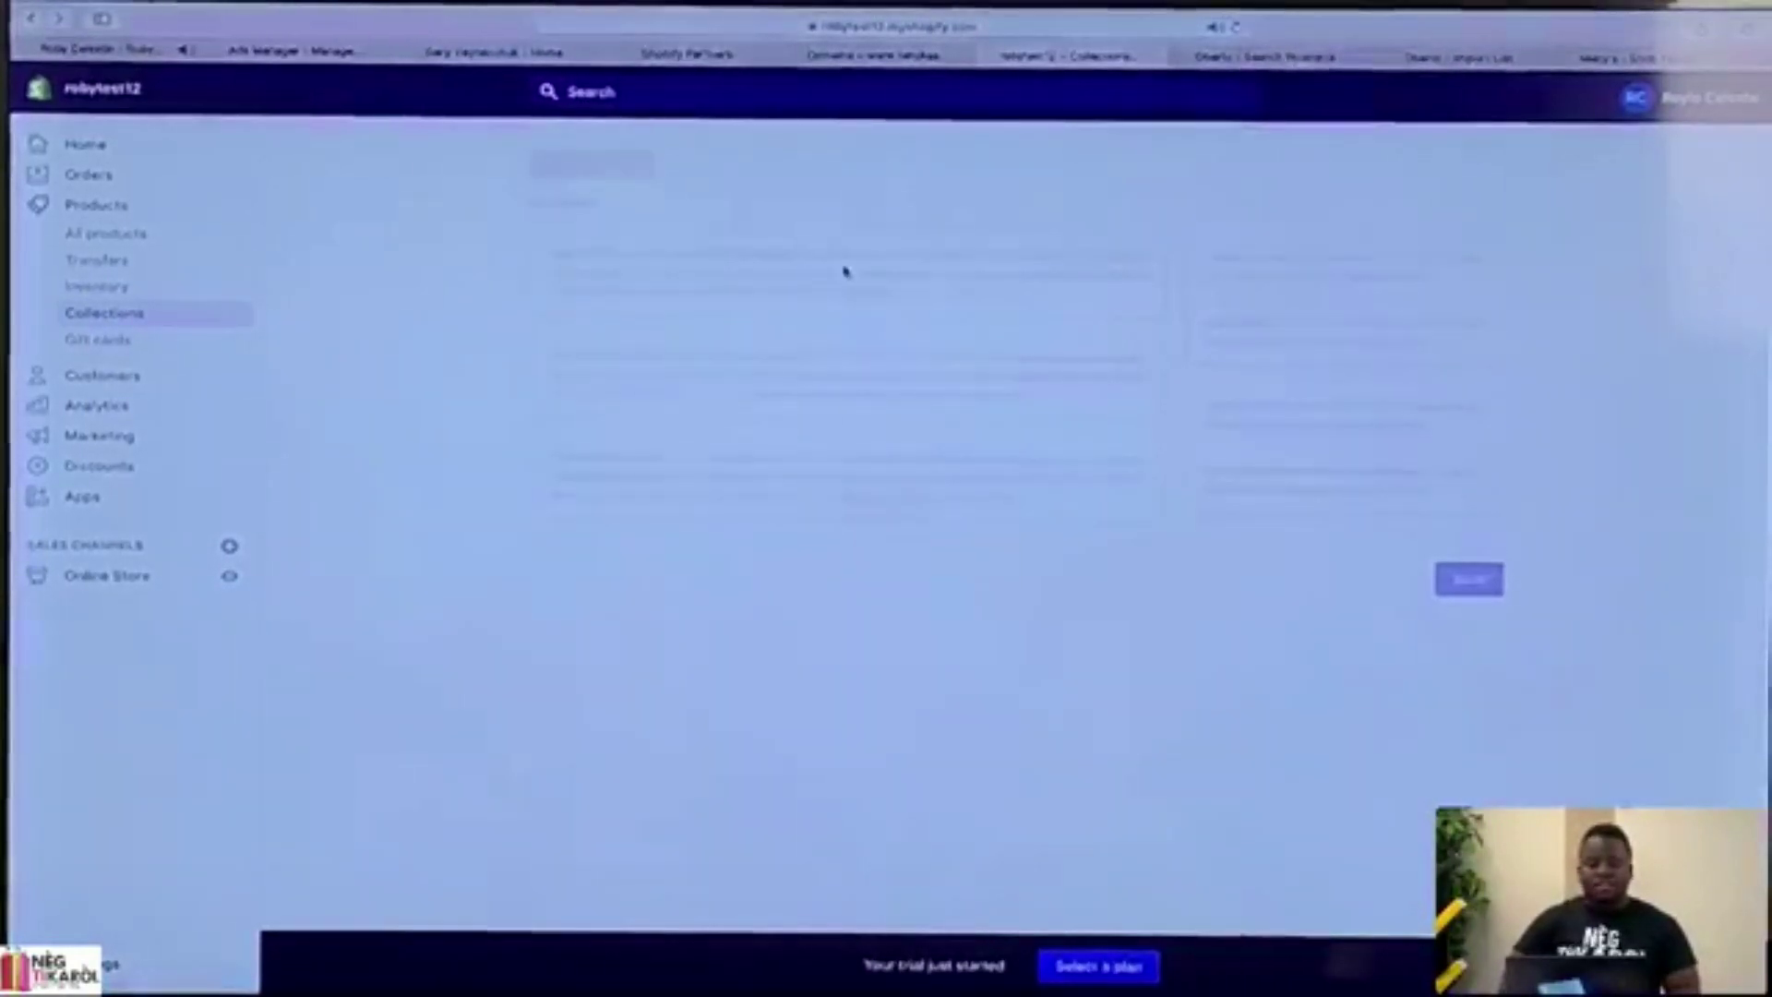
pyautogui.click(105, 313)
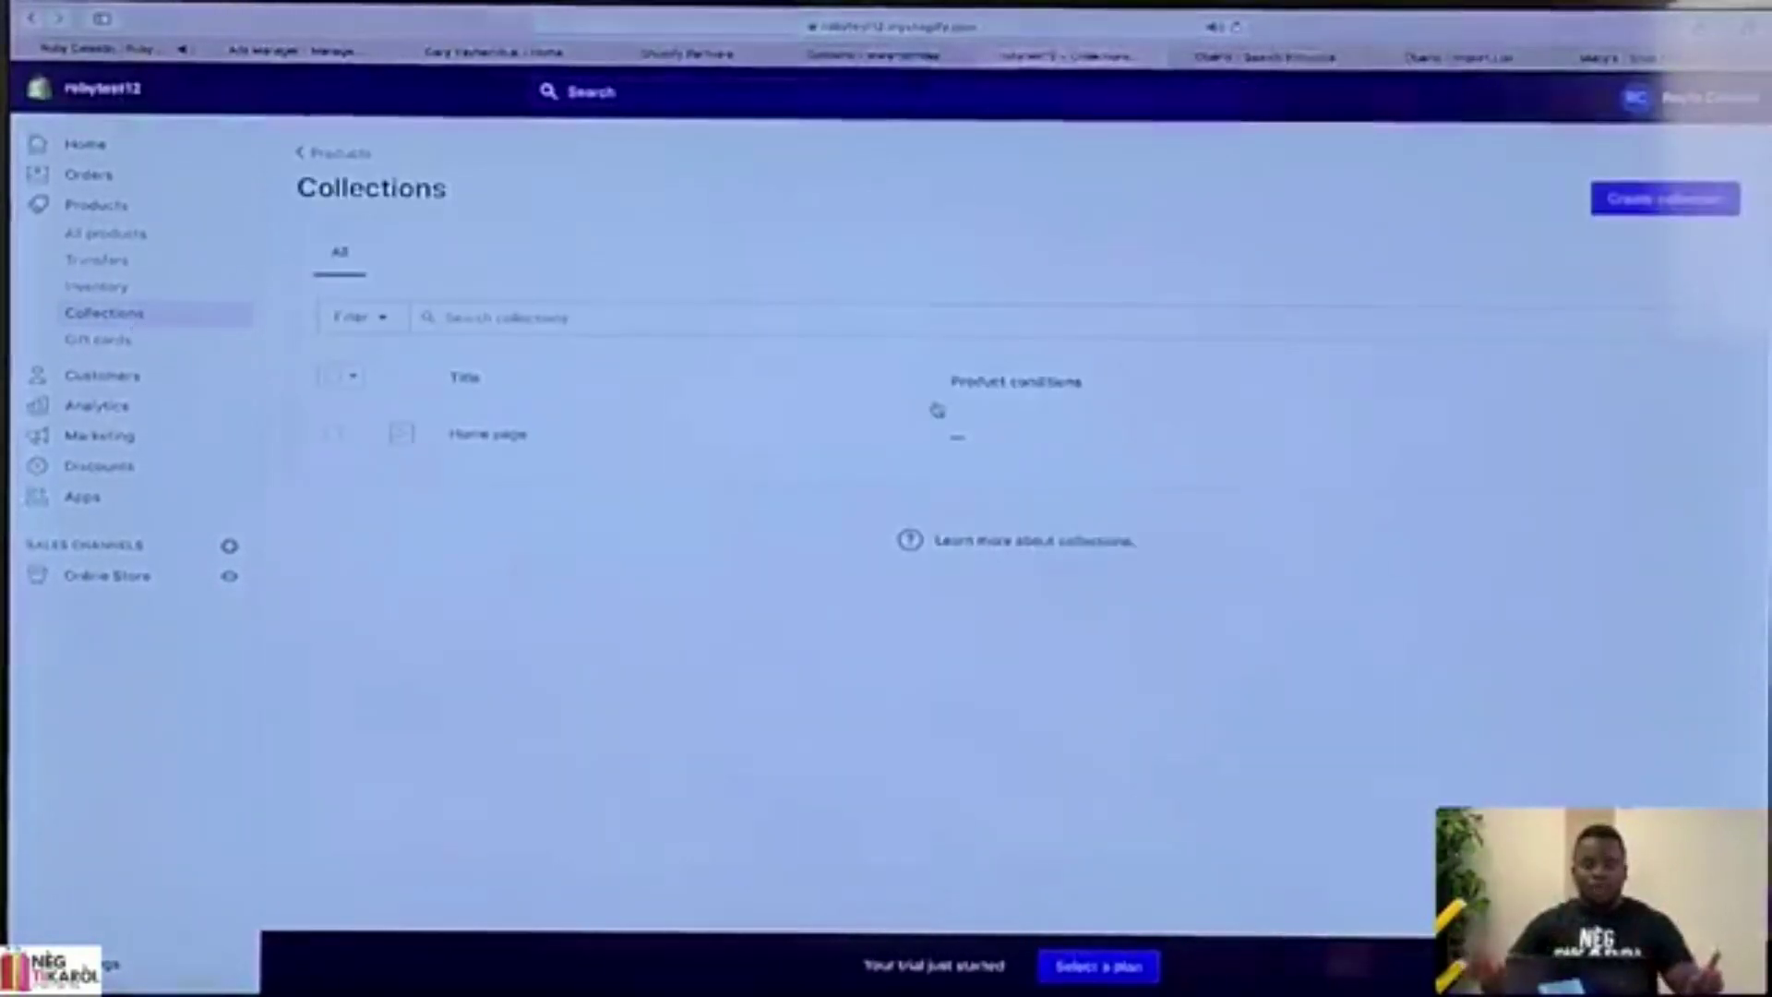
pyautogui.click(1671, 211)
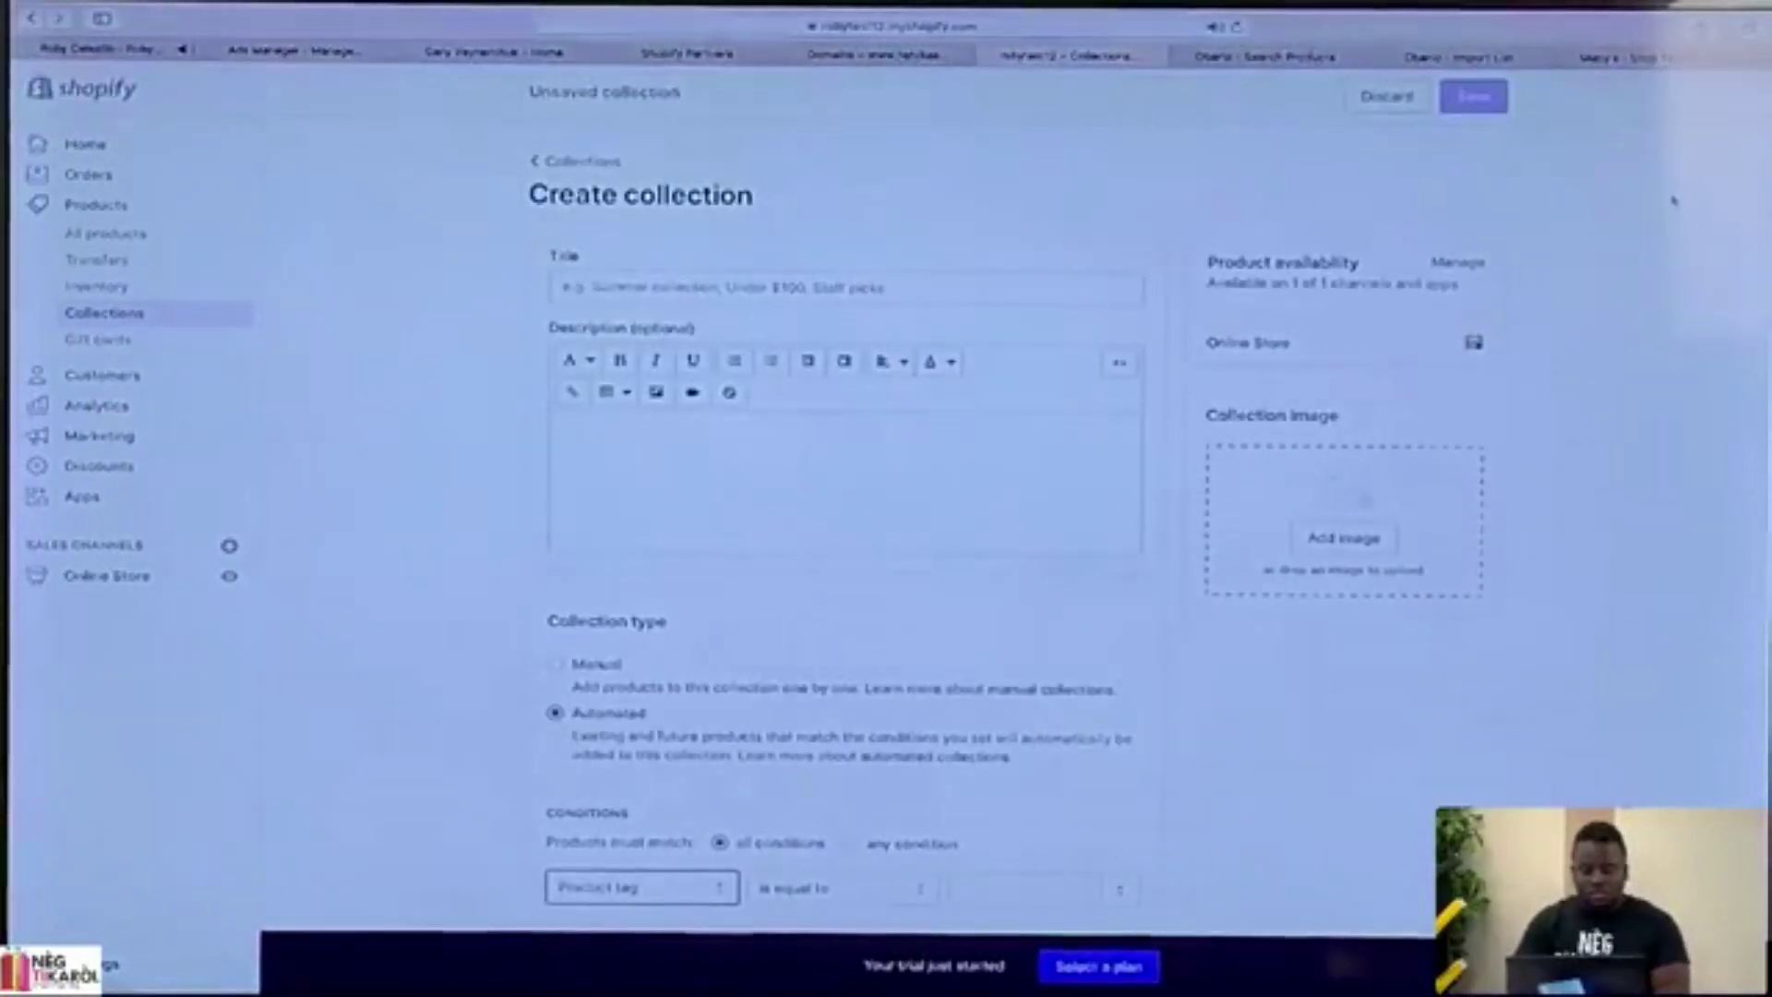
pyautogui.click(722, 285)
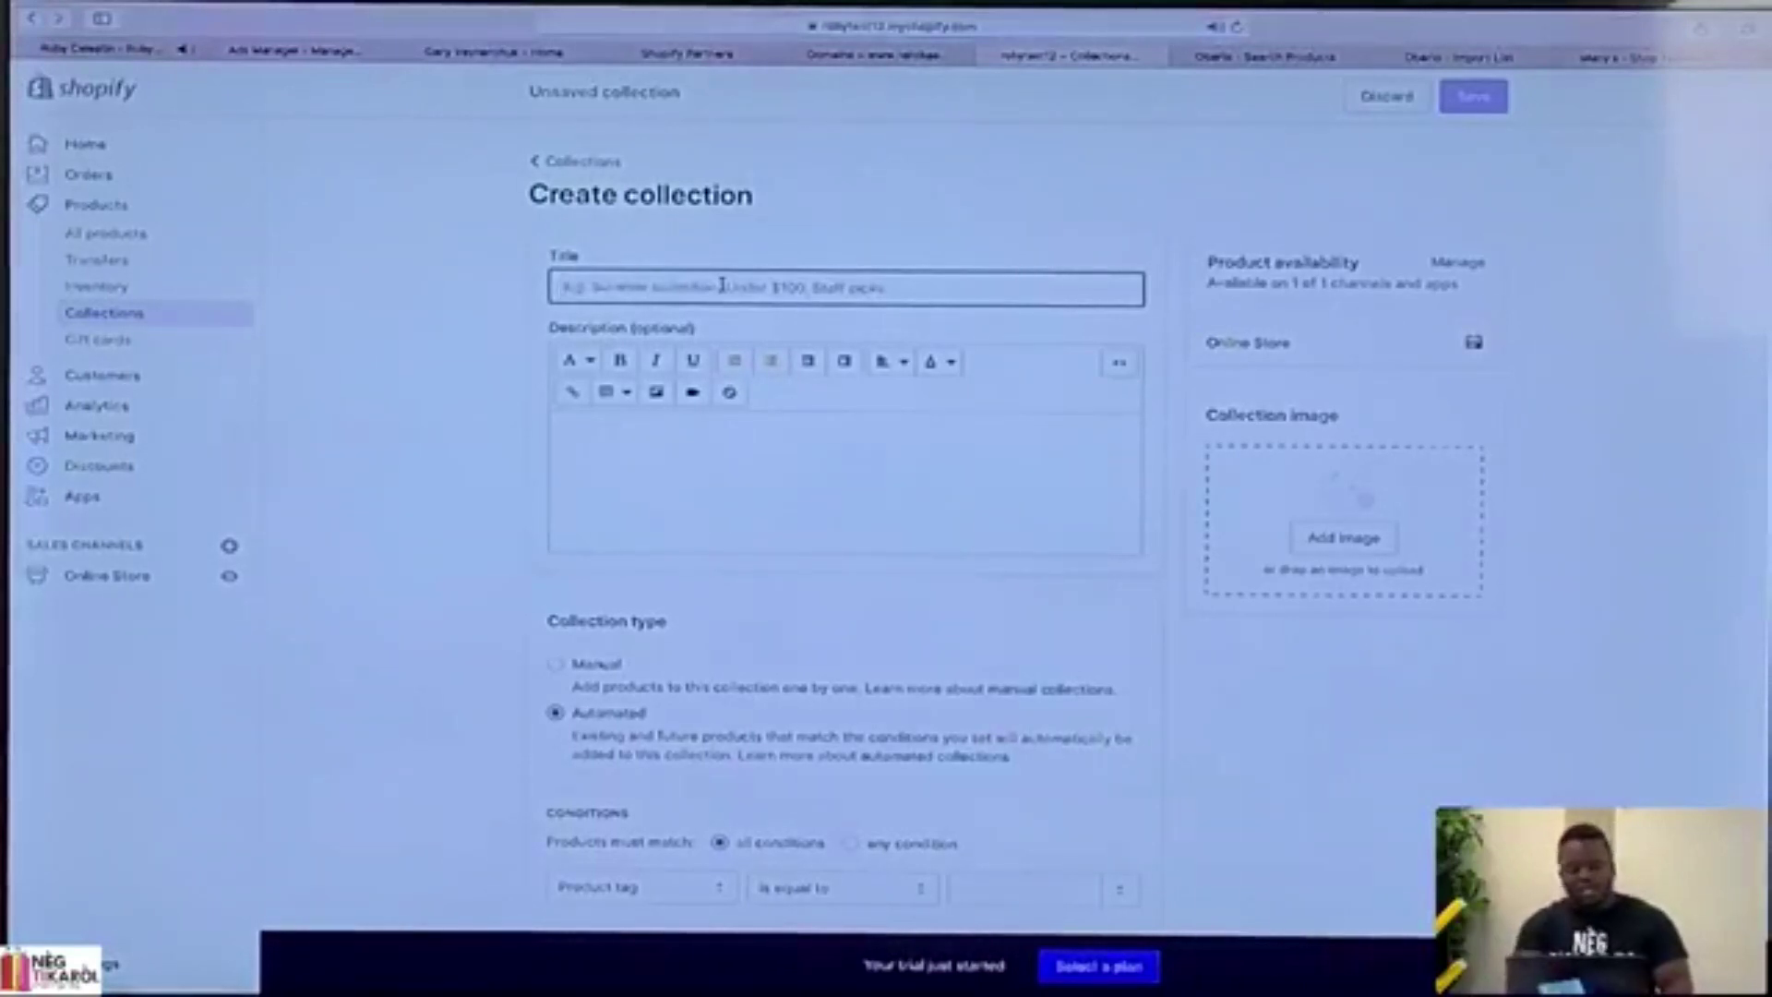
pyautogui.write('Rad')
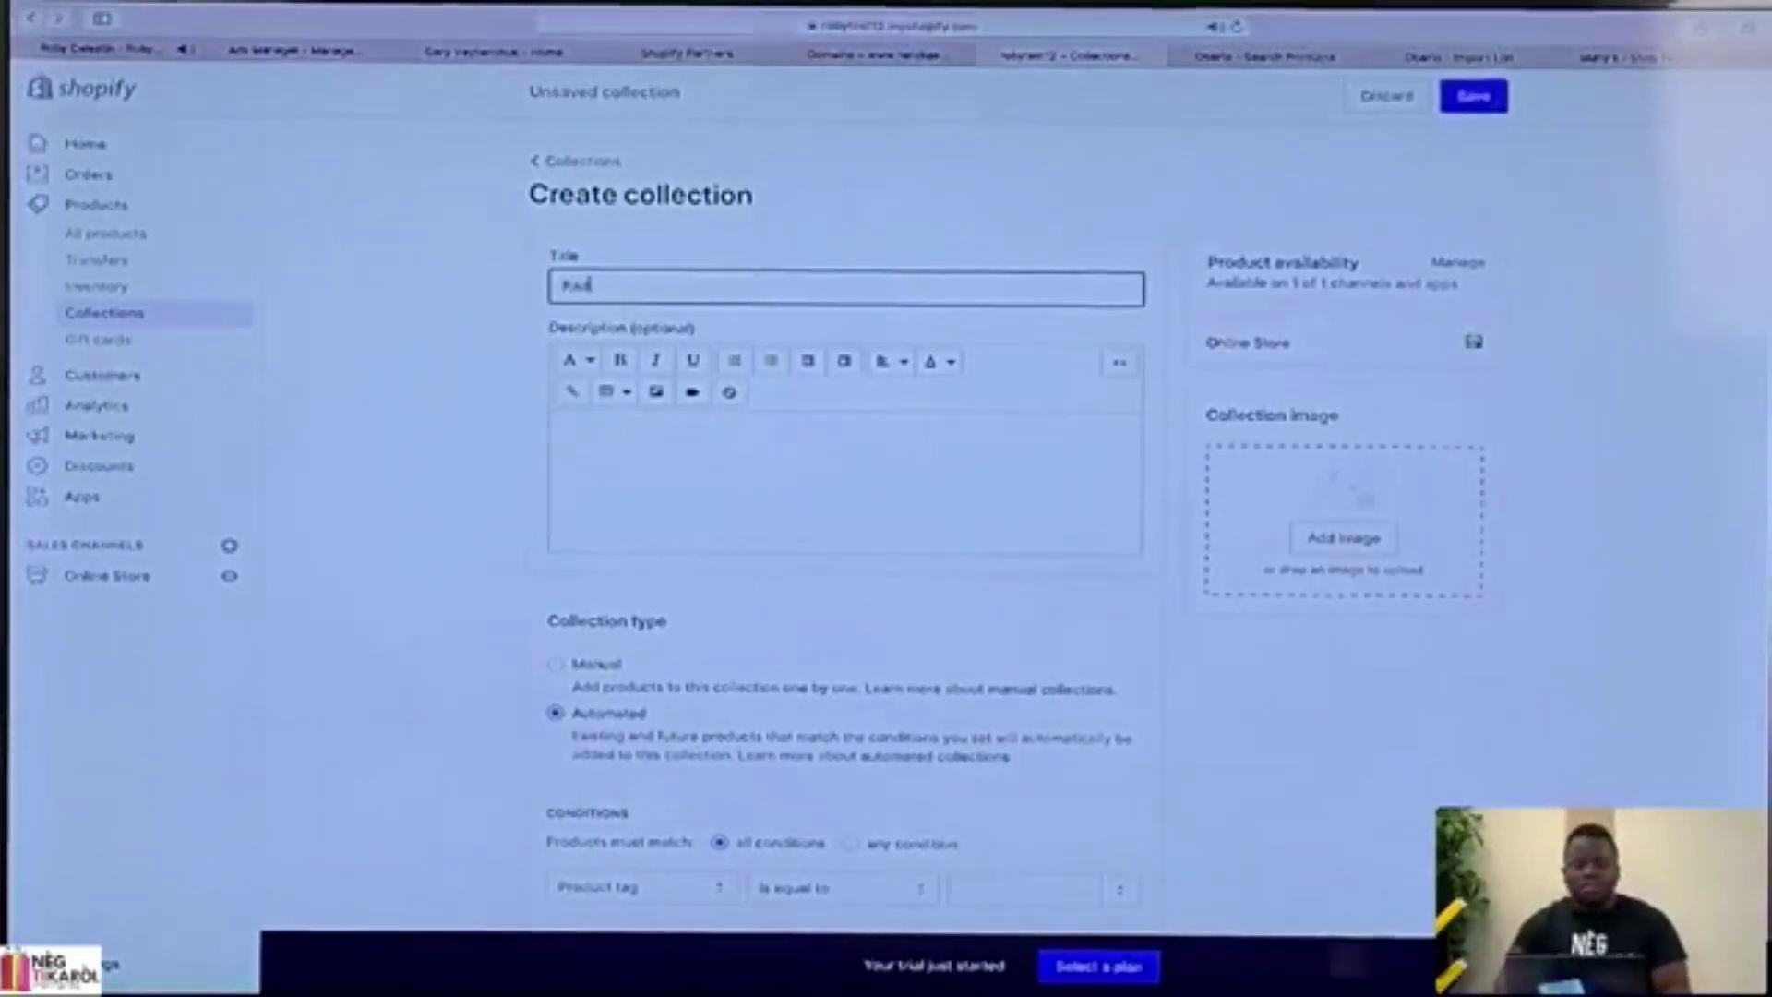
pyautogui.write(' Tichyen')
# Write the collection description "la wap jwen bel rad pou ti bet ou yo.".
pyautogui.click(635, 435)
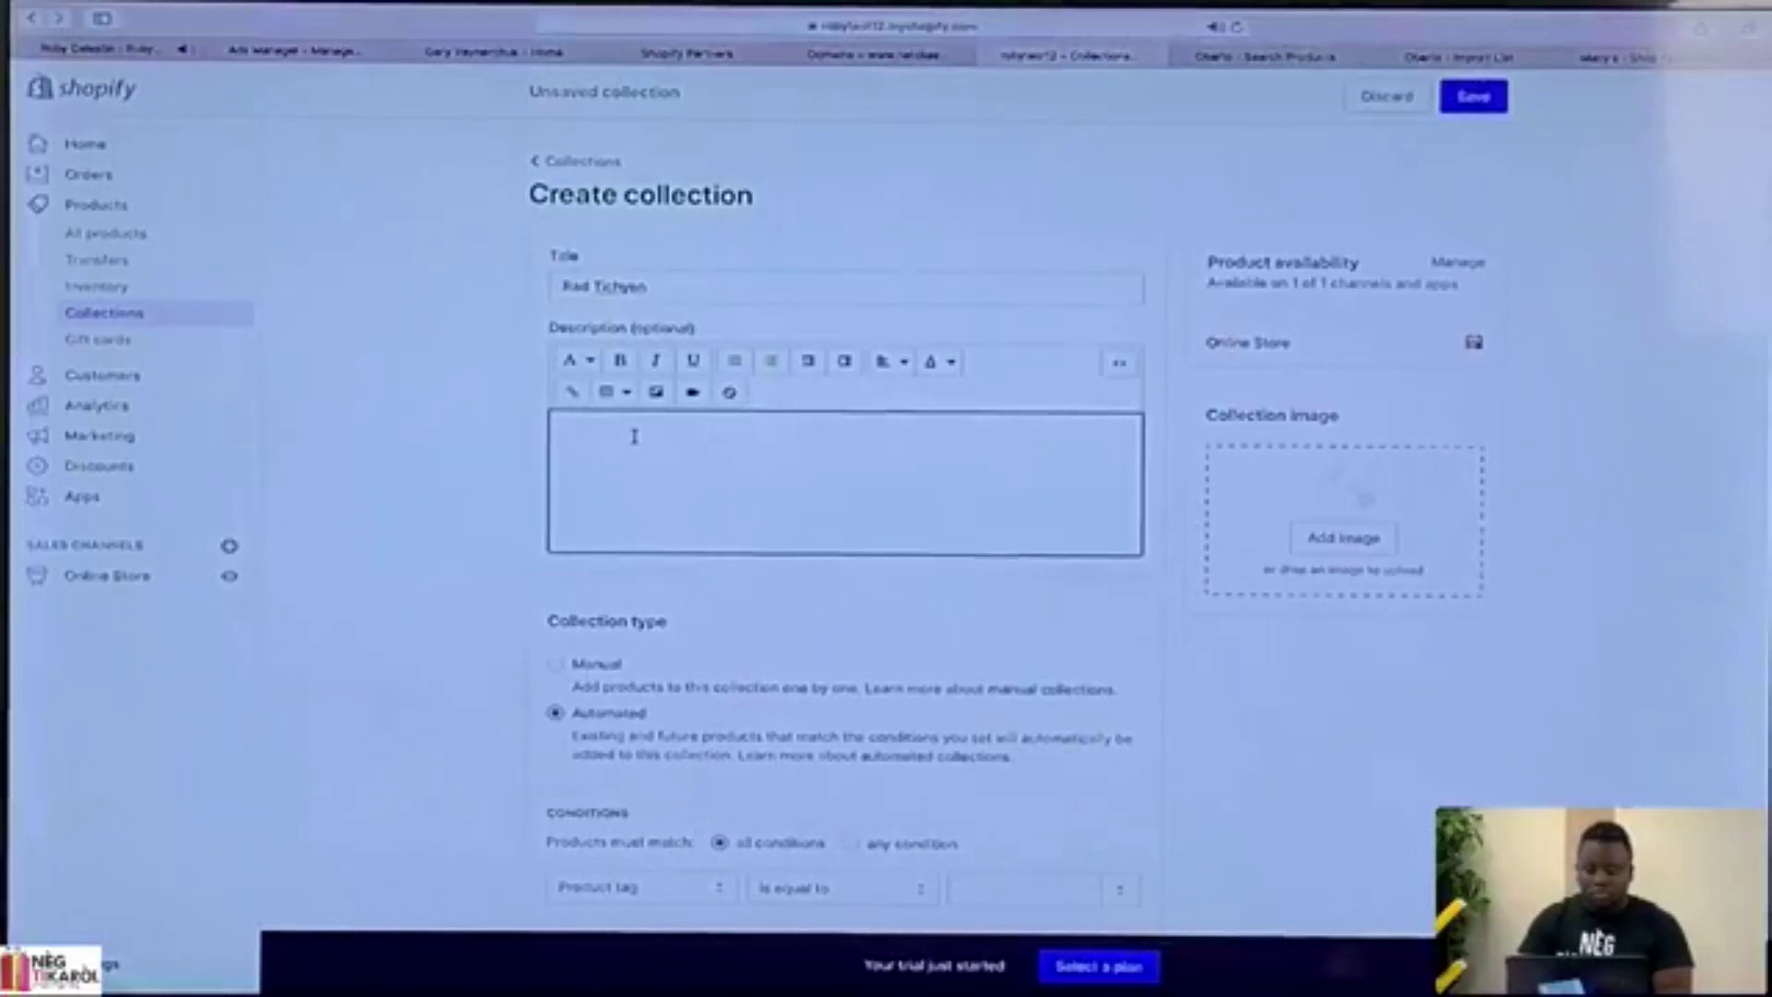
pyautogui.write('la wap ')
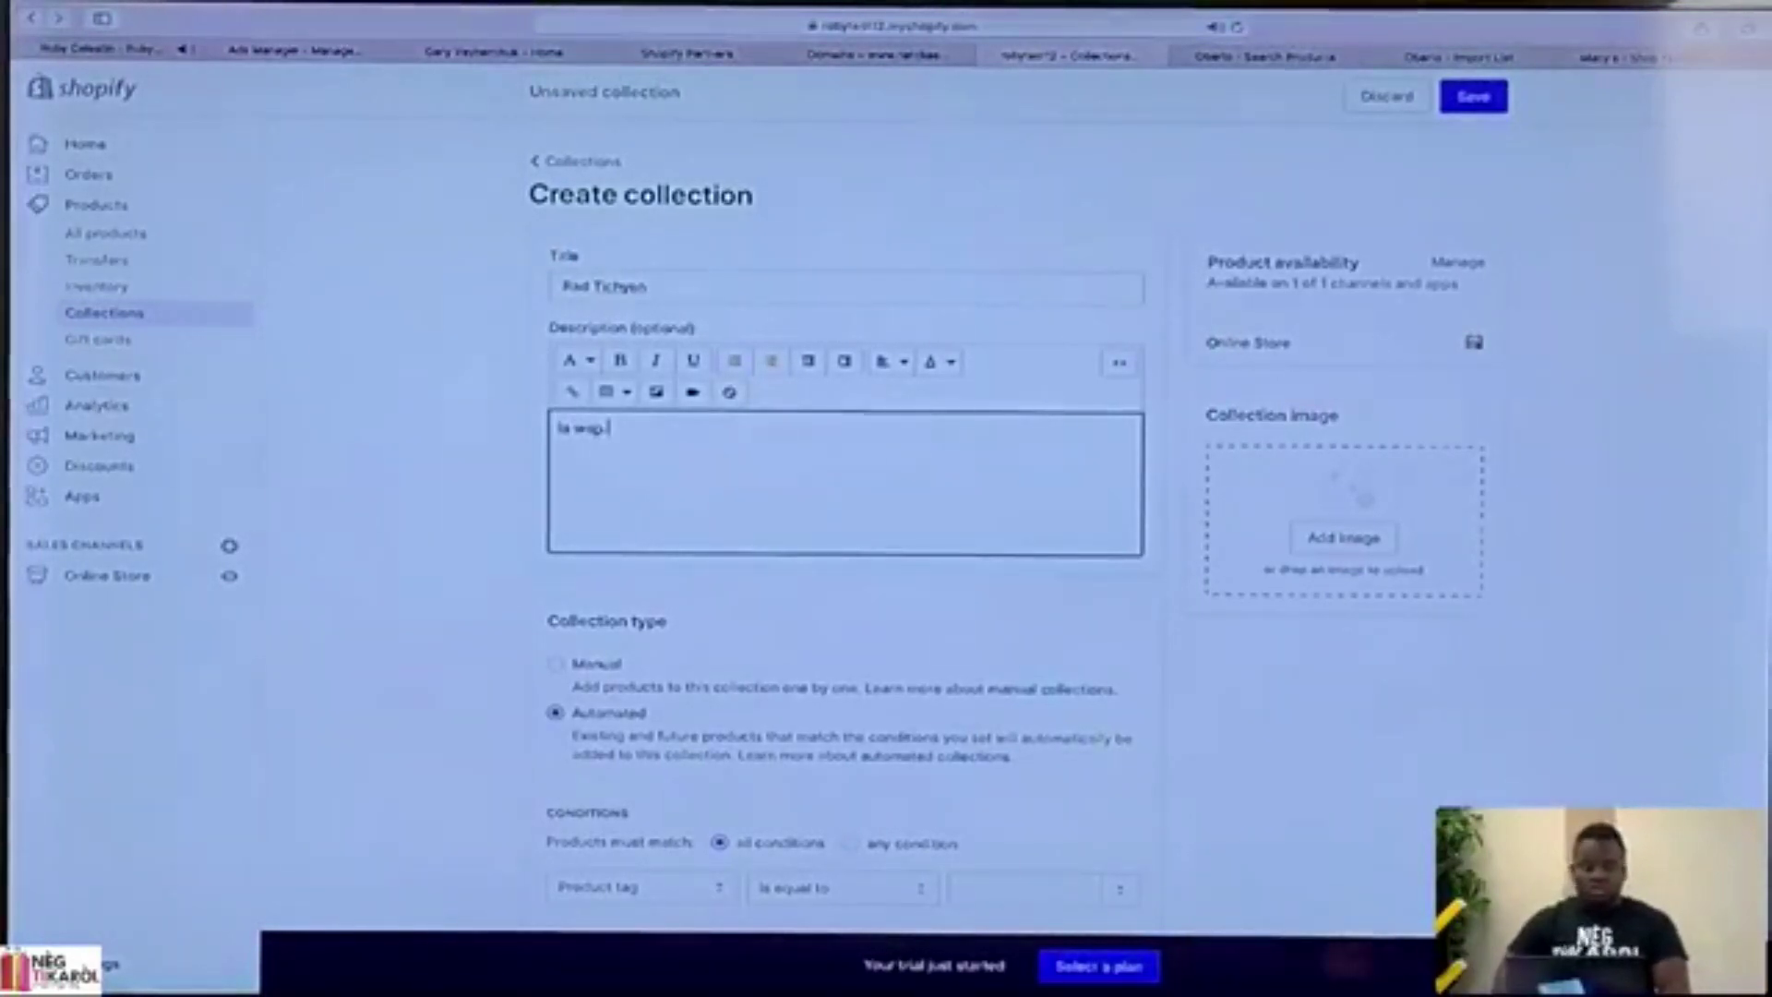
pyautogui.write('jwn bel rad pou ti bet ou yo.')
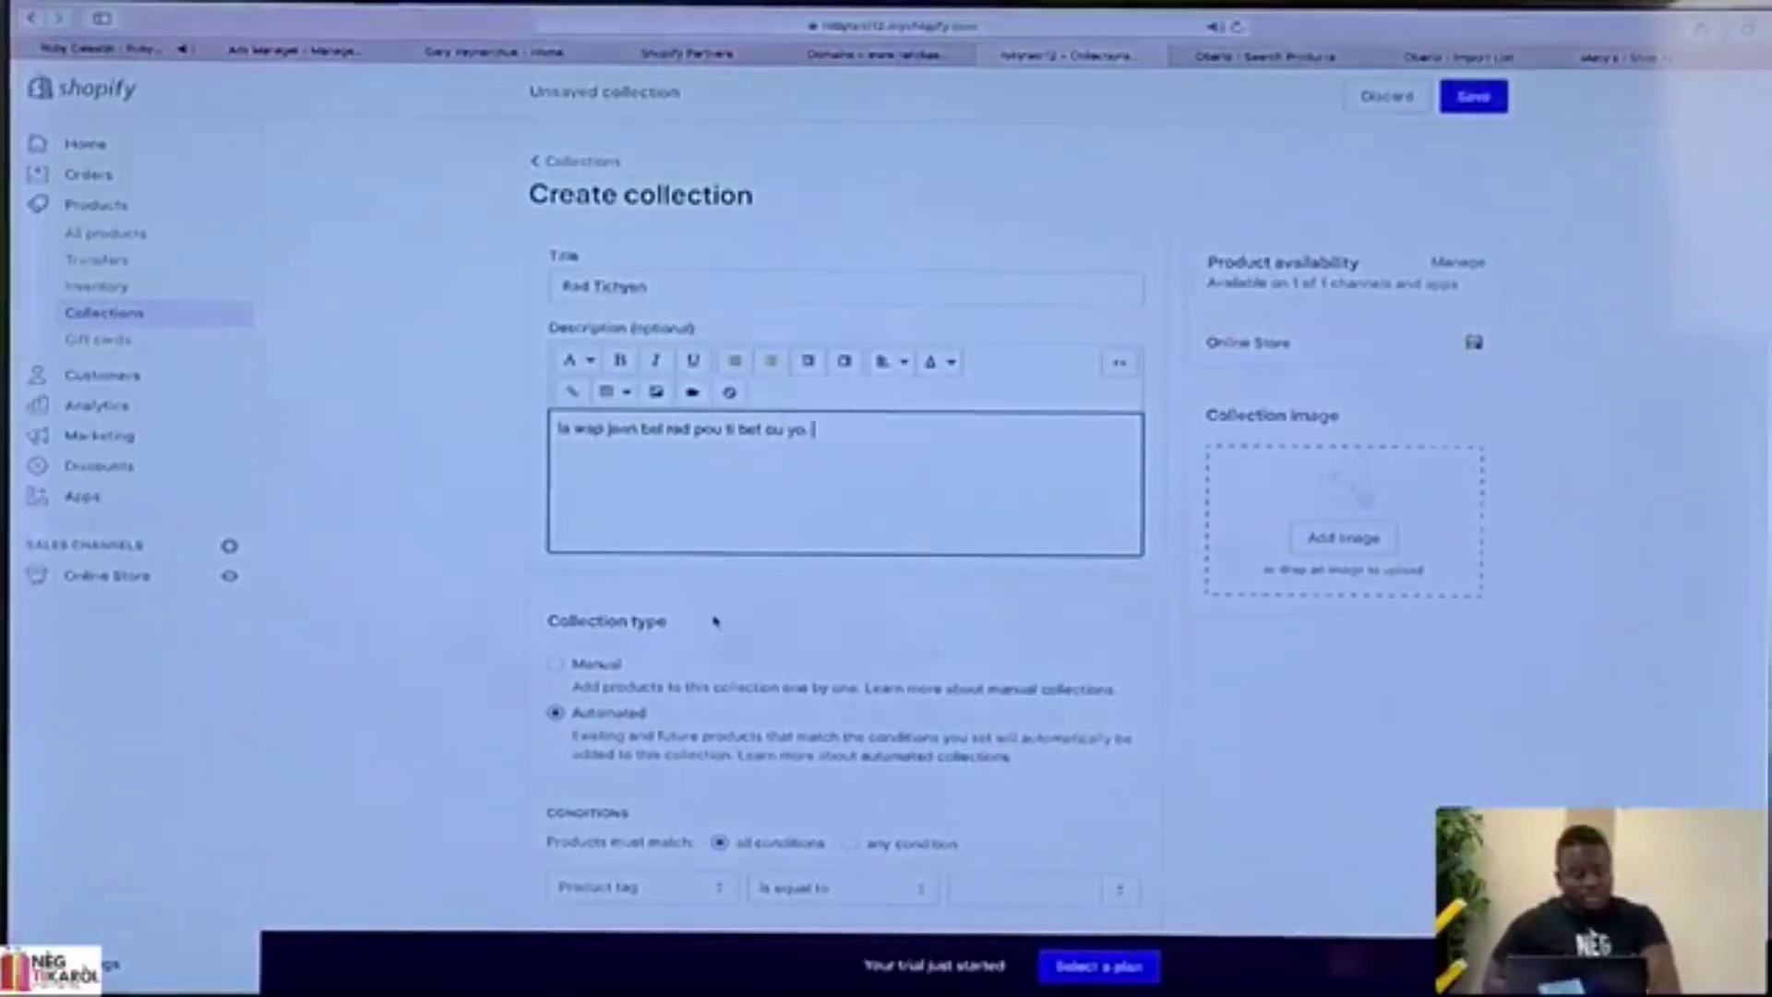
# Set the automated collection to match all conditions, with the condition that the product title contains "dog".
pyautogui.scroll(-3, 715, 621)
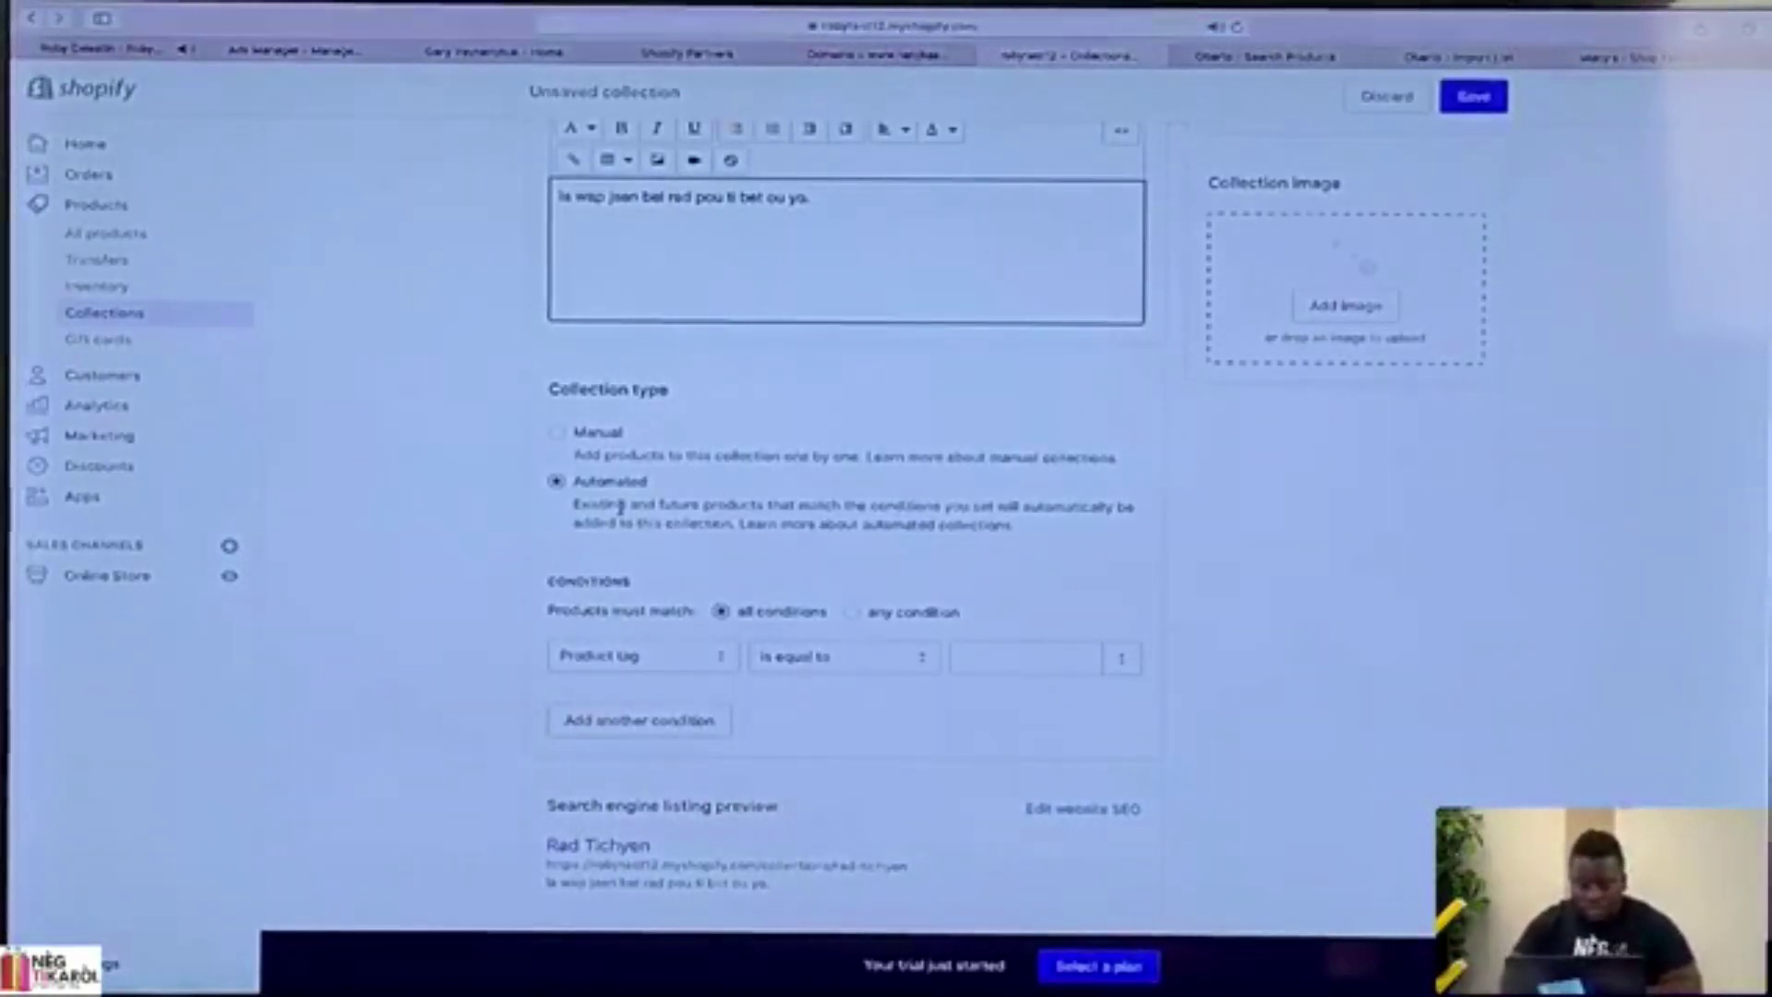
pyautogui.click(926, 406)
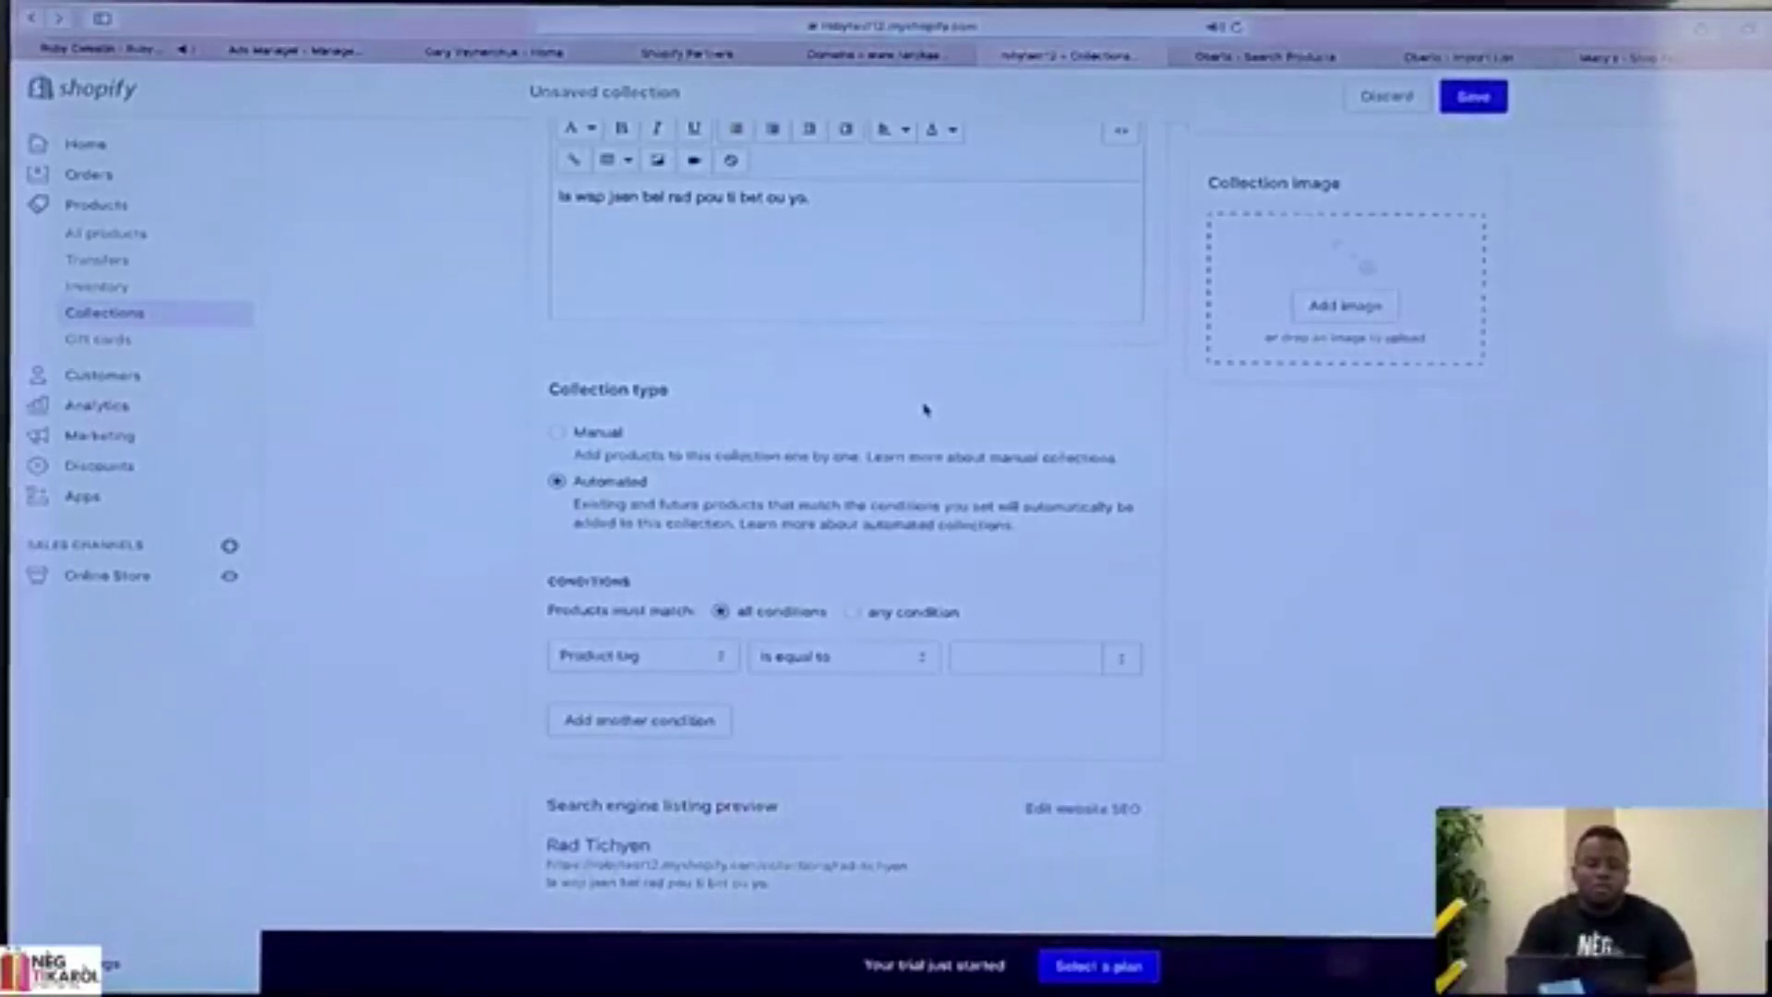
pyautogui.scroll(-2, 926, 409)
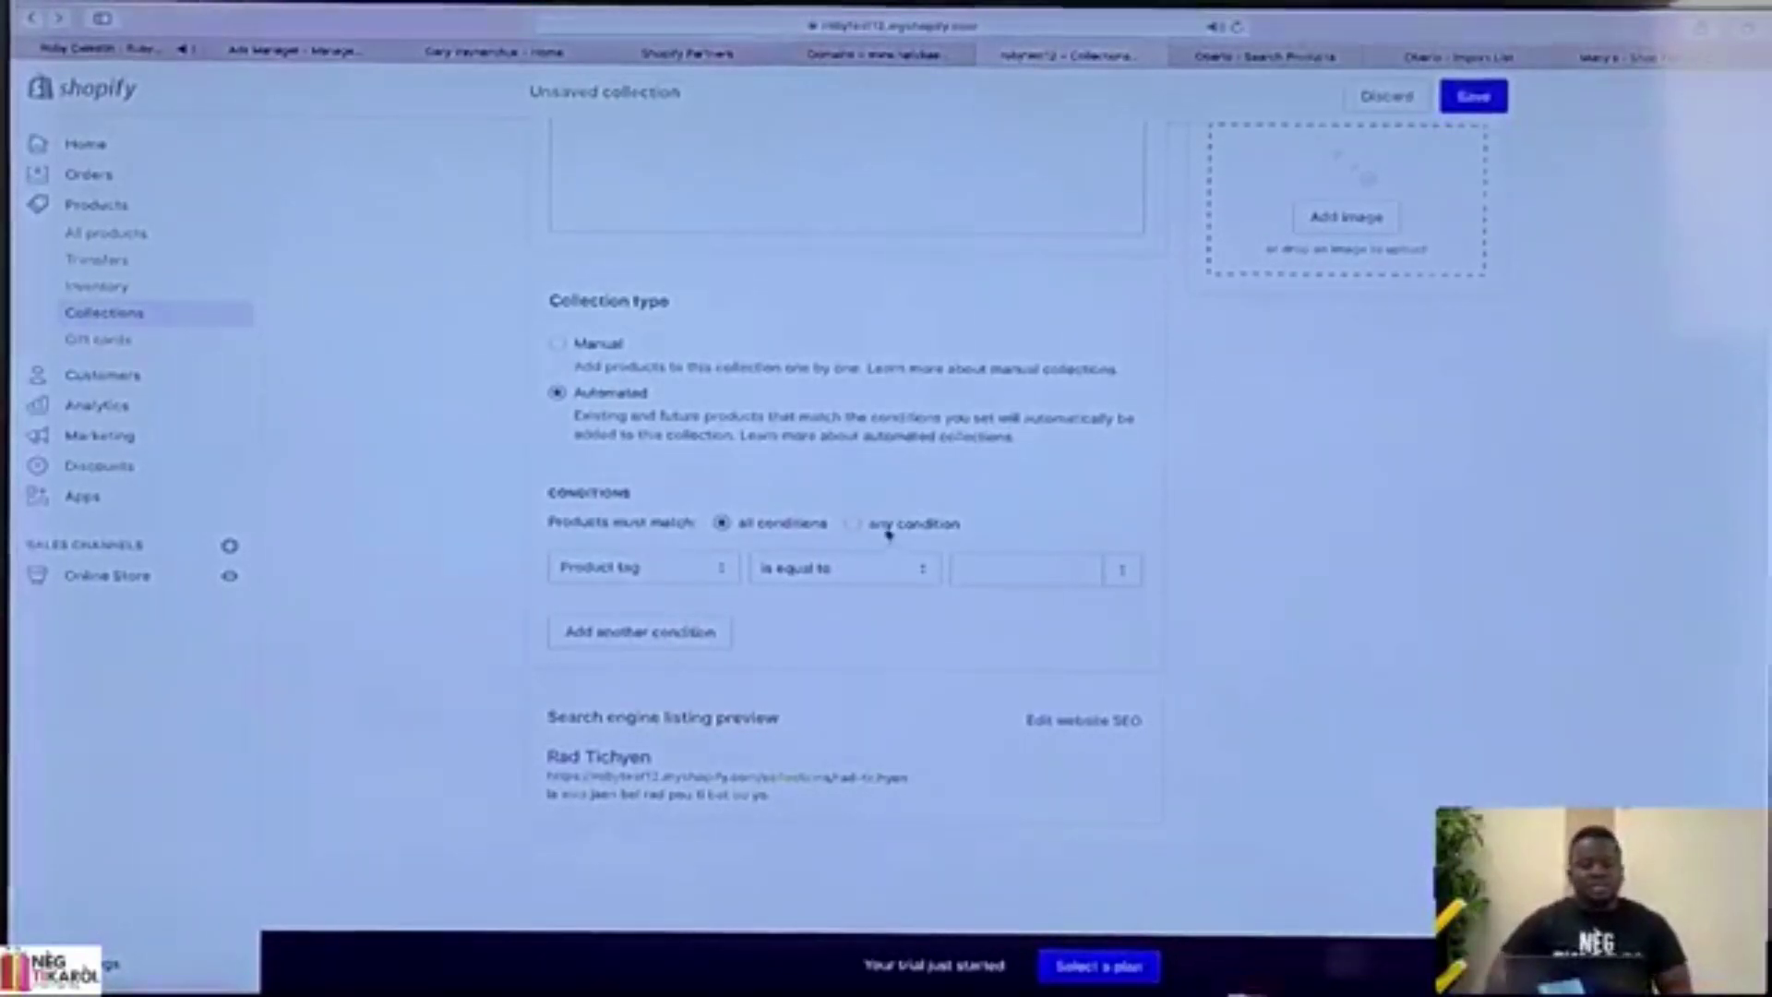
pyautogui.click(853, 523)
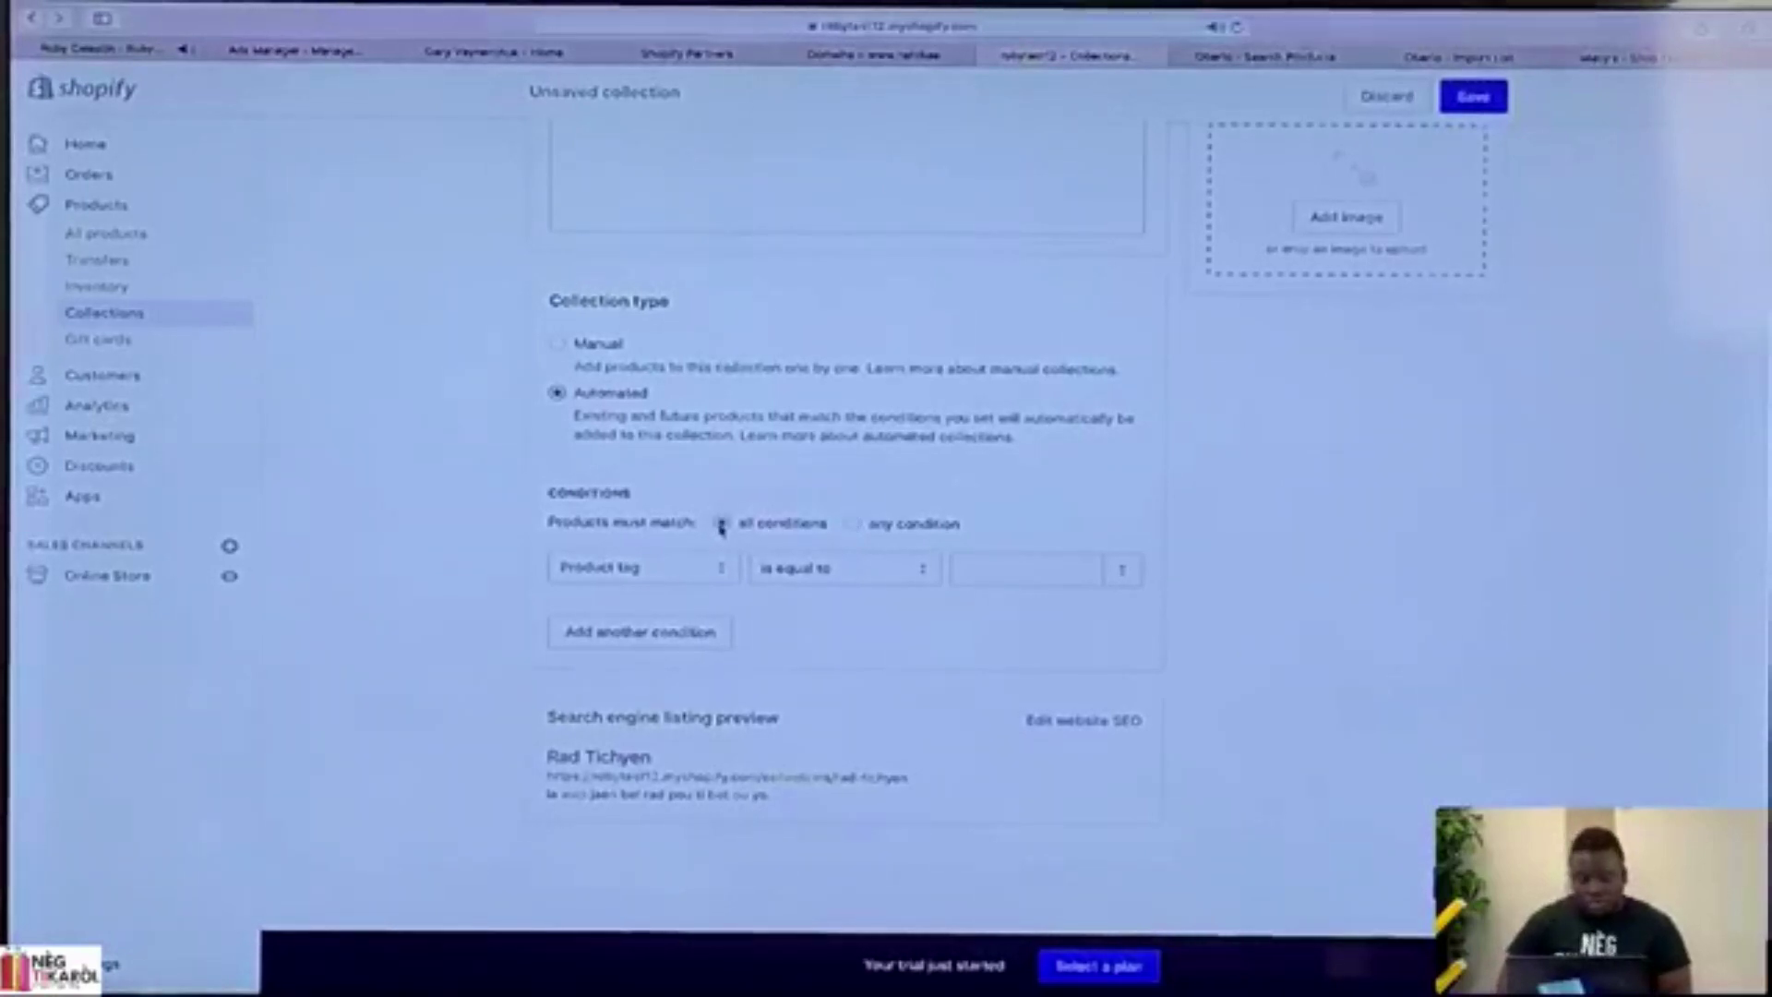
pyautogui.click(671, 579)
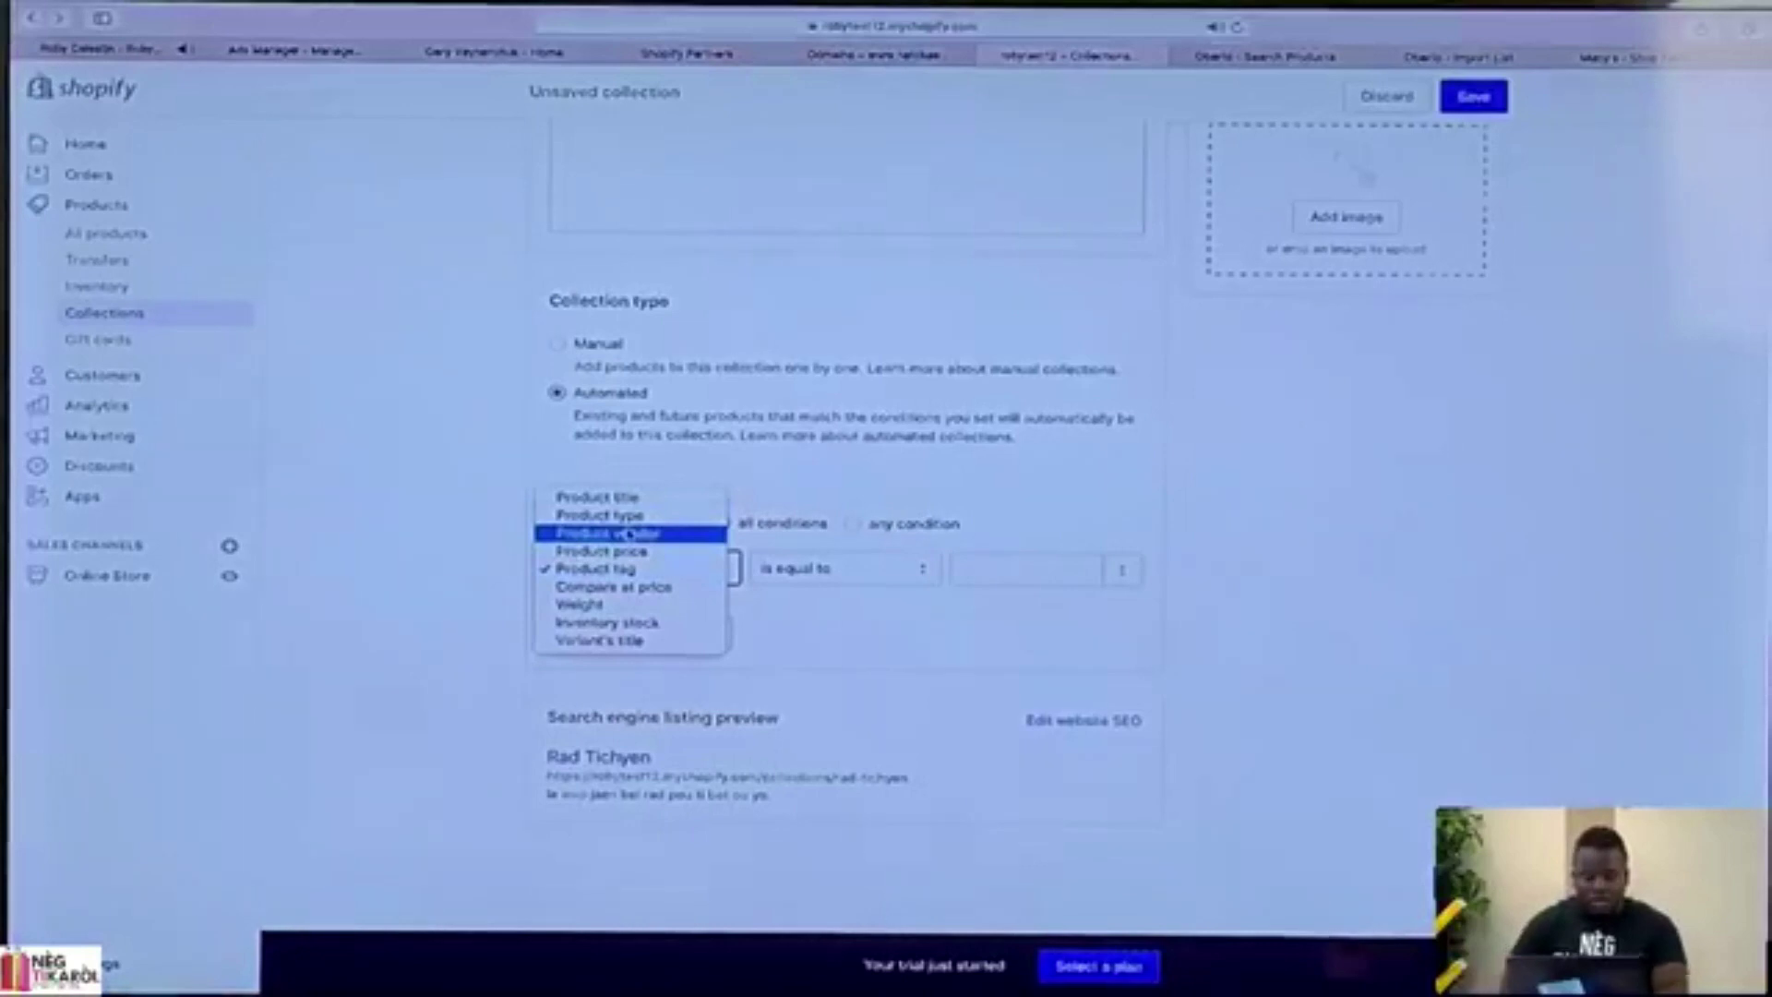
pyautogui.click(633, 496)
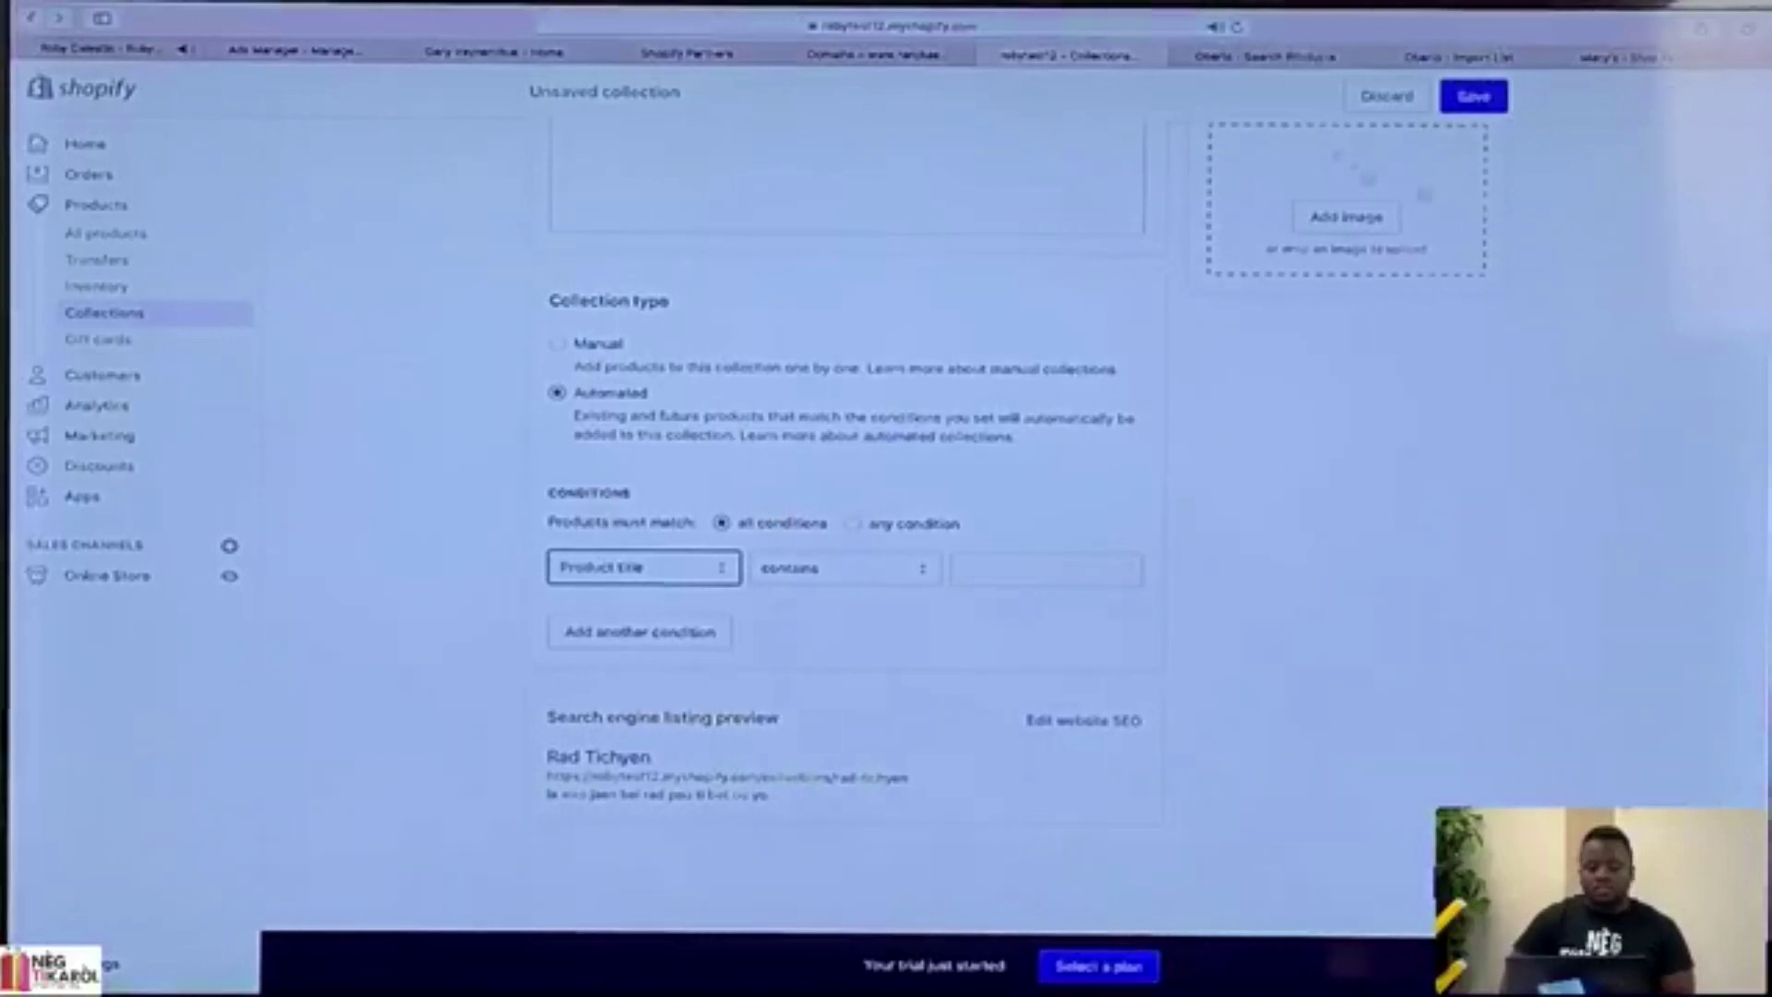
pyautogui.click(992, 574)
pyautogui.write('dog')
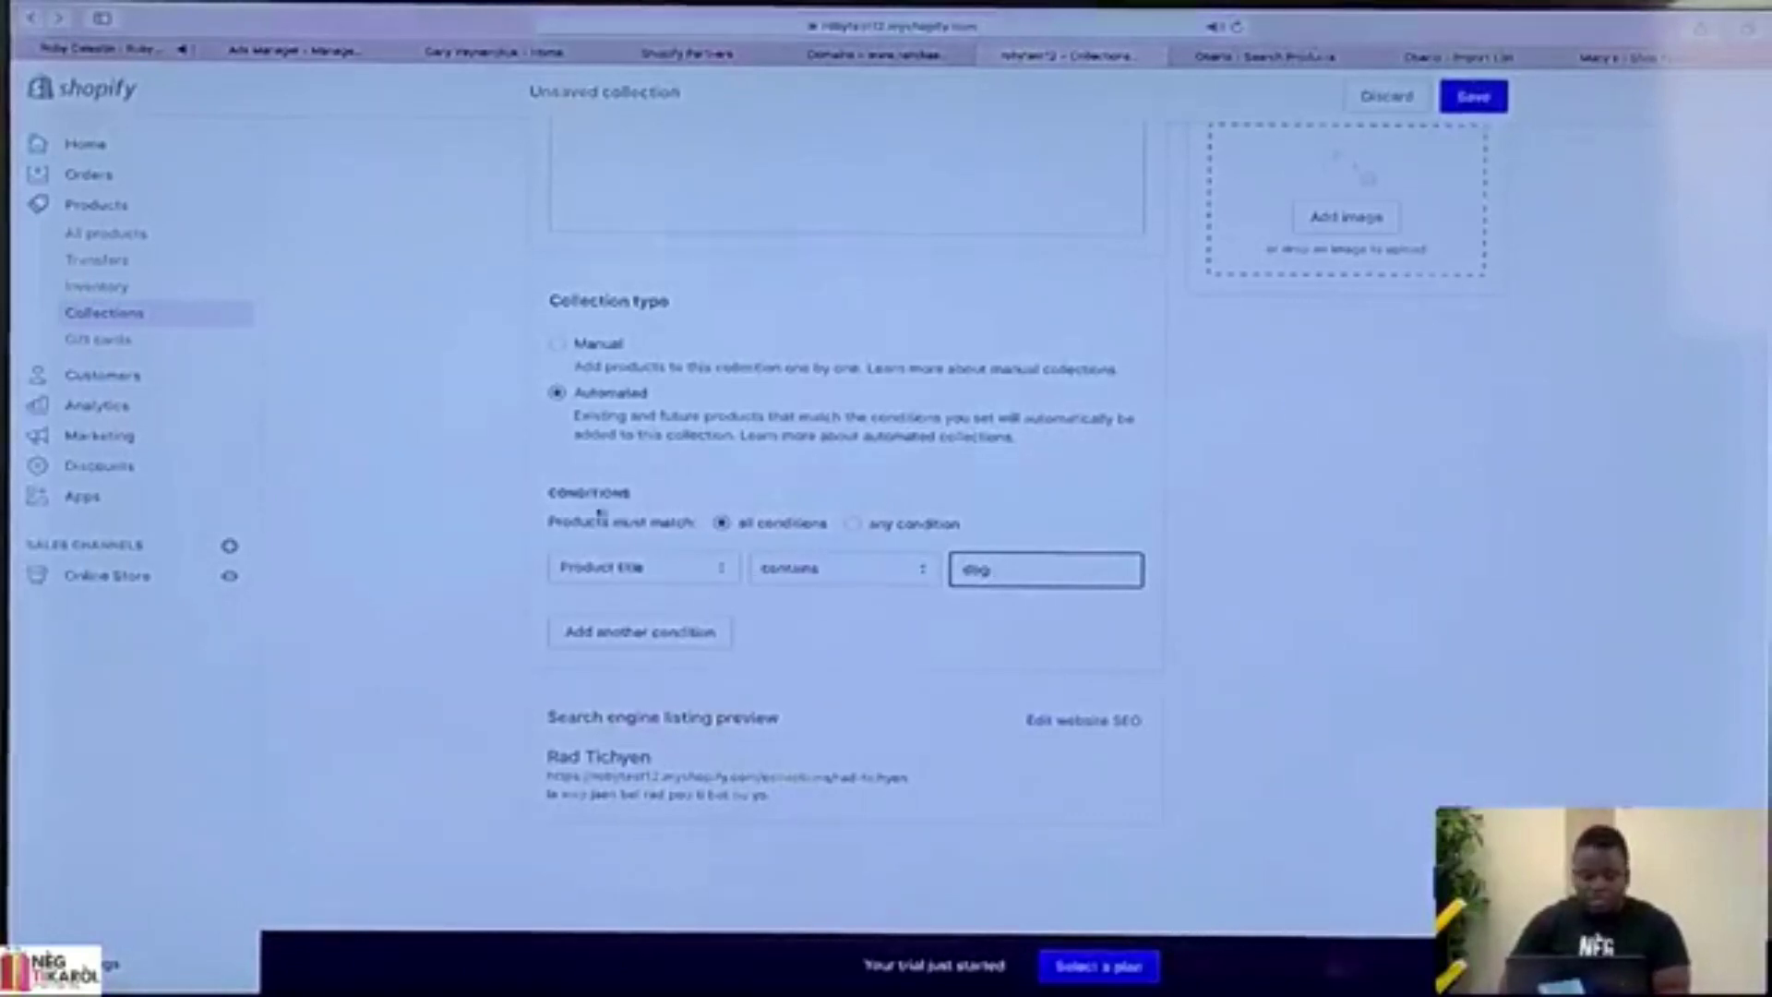
# Replace the text of the product title condition with "dress".
pyautogui.scroll(4, 600, 514)
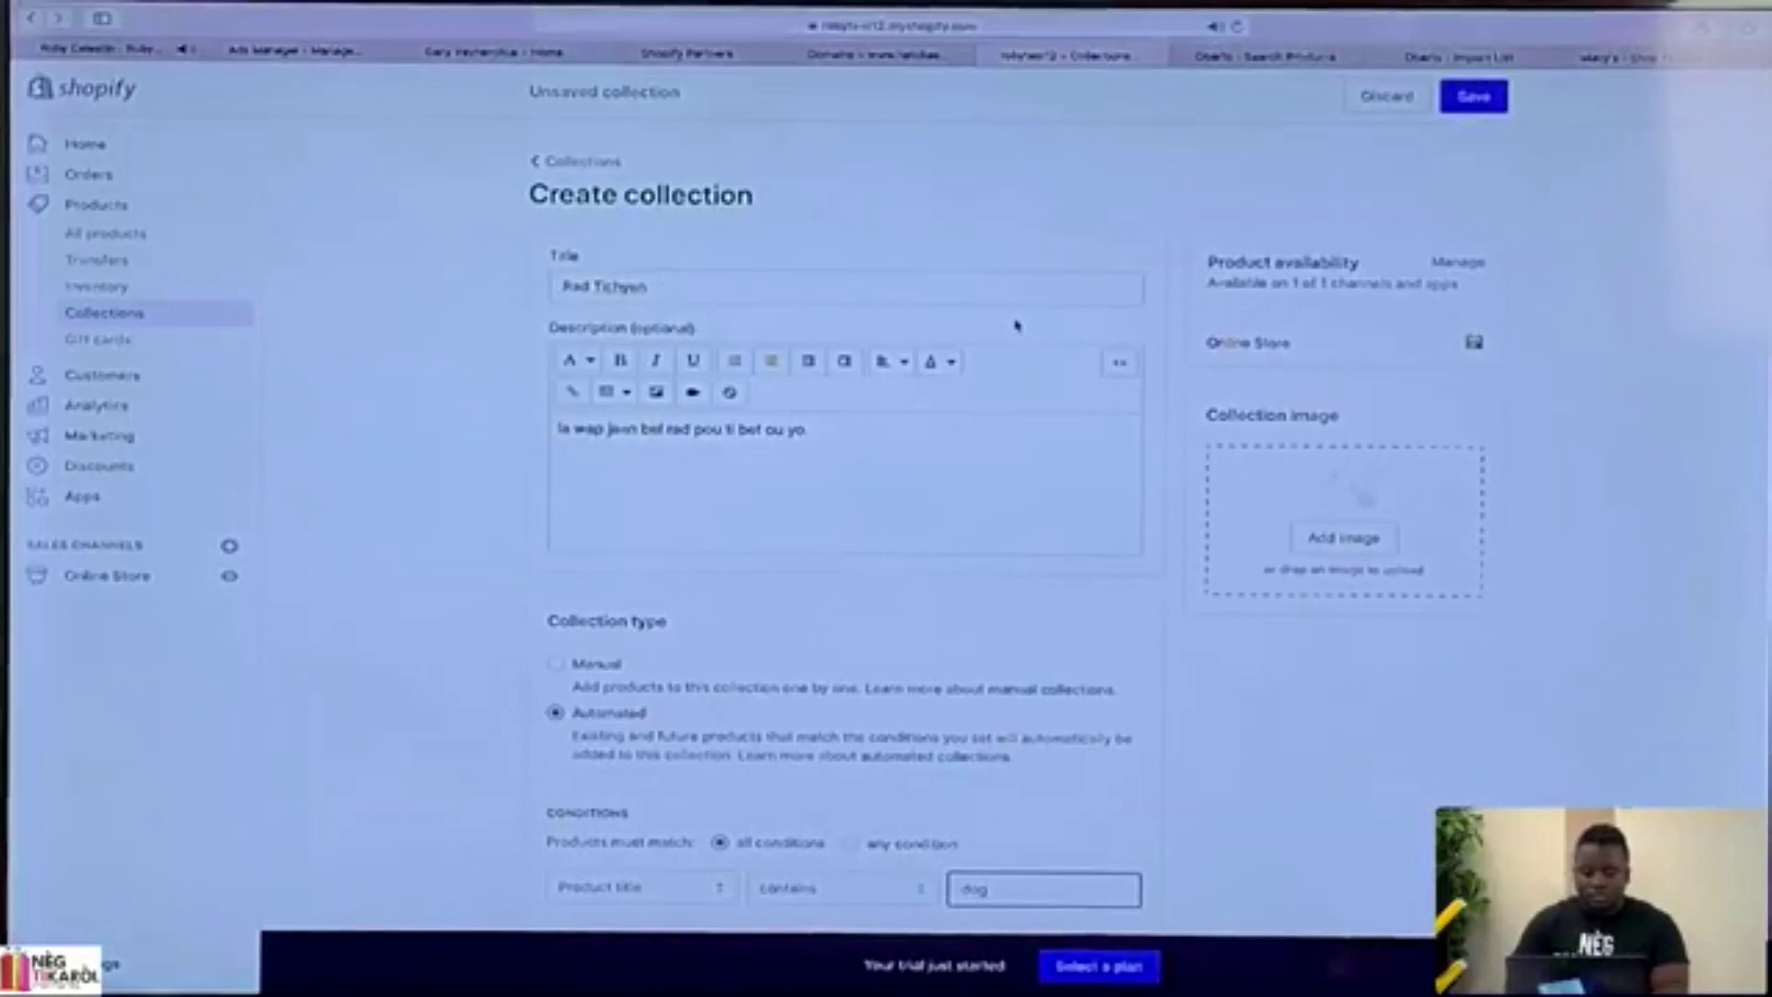
pyautogui.scroll(-3, 923, 911)
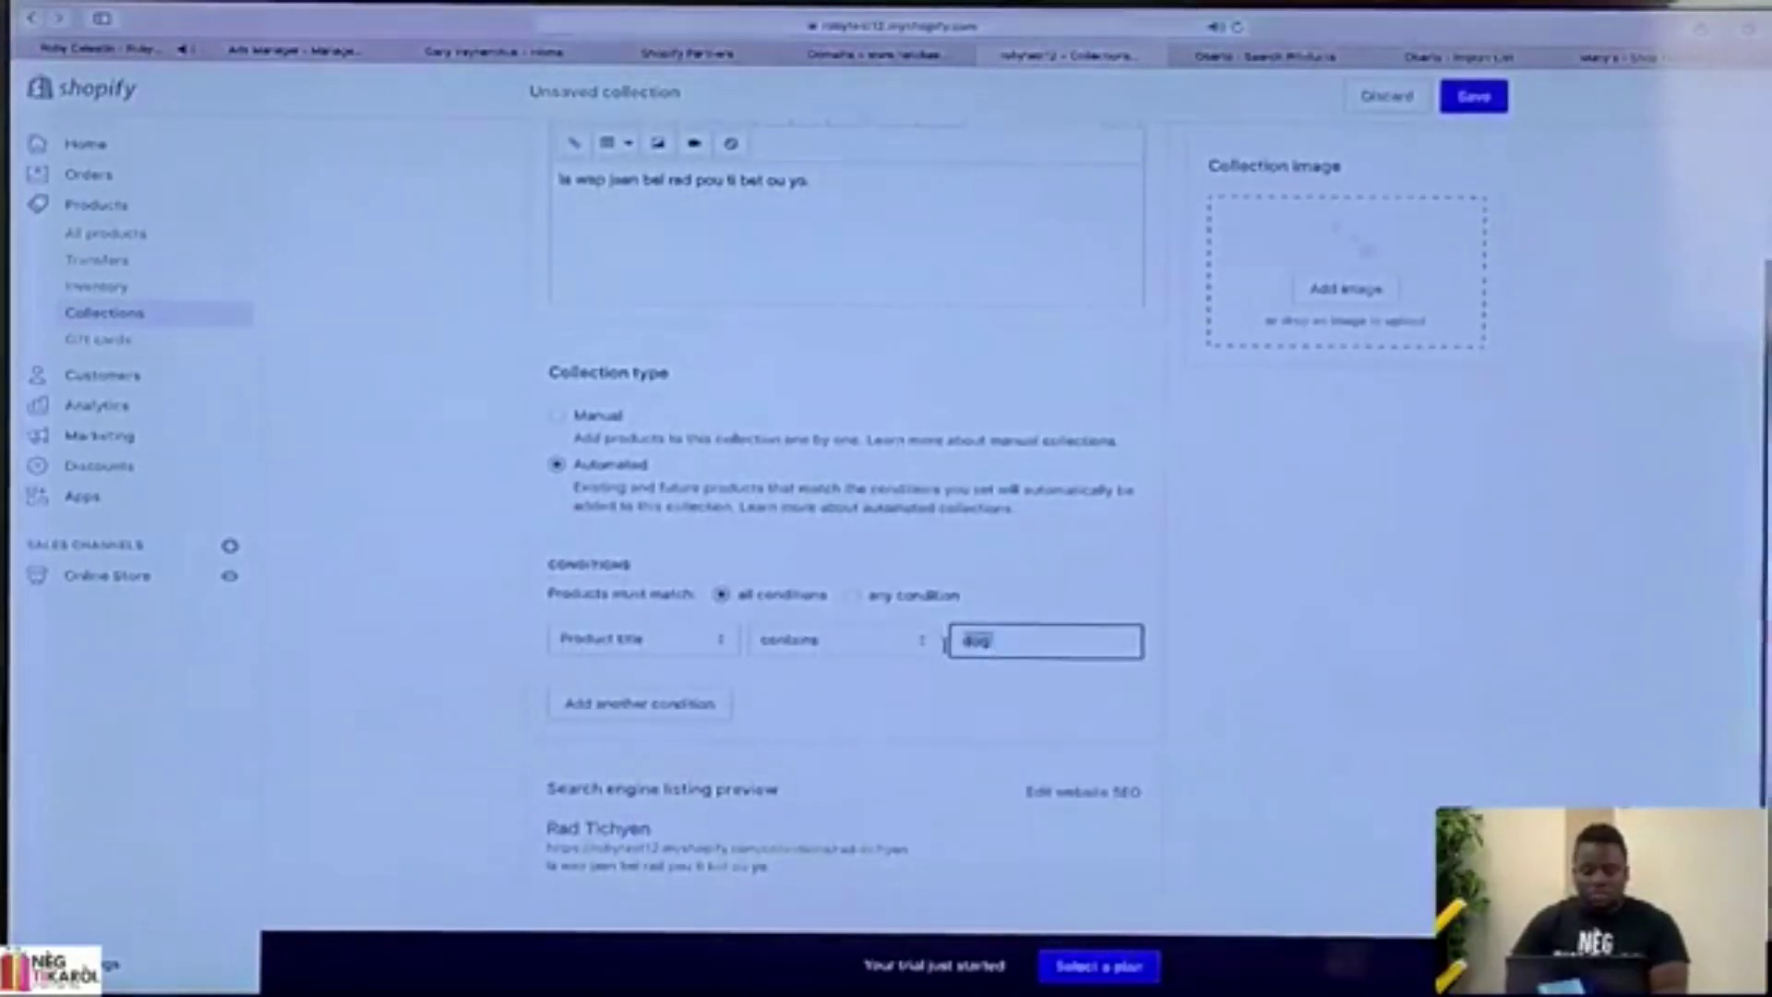
pyautogui.press('BackSpace')
pyautogui.press('BackSpace')
pyautogui.press('BackSpace')
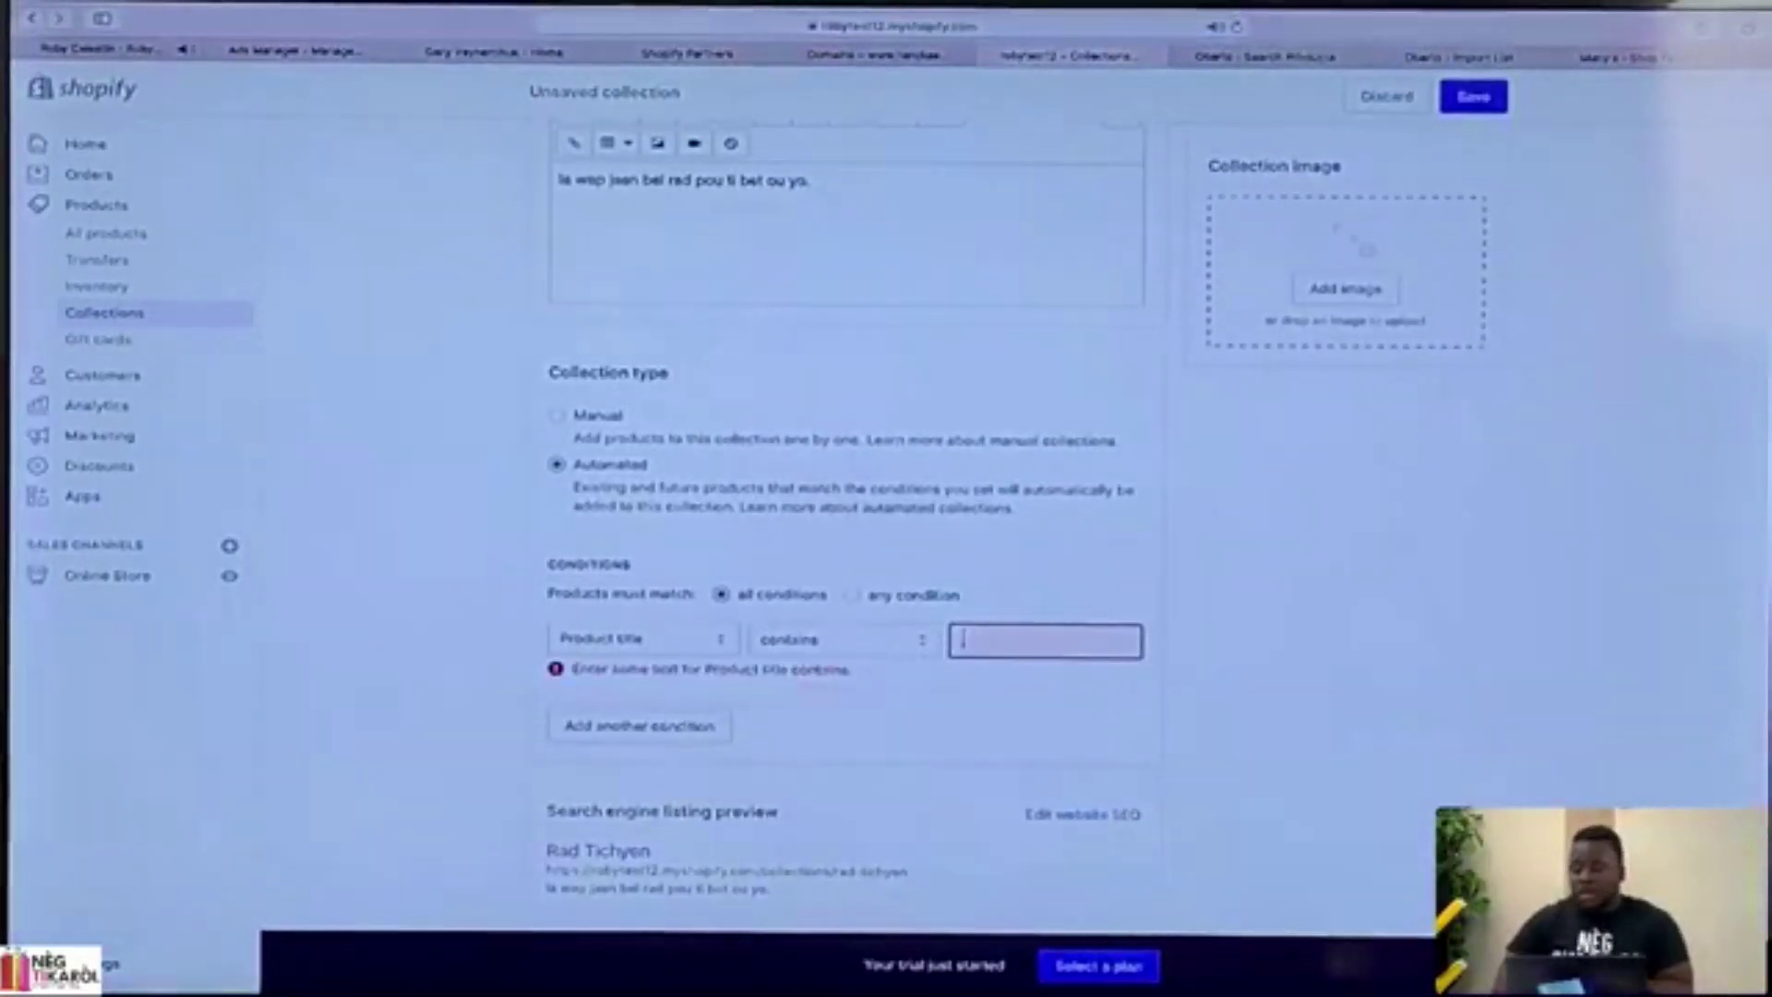
pyautogui.write('dress')
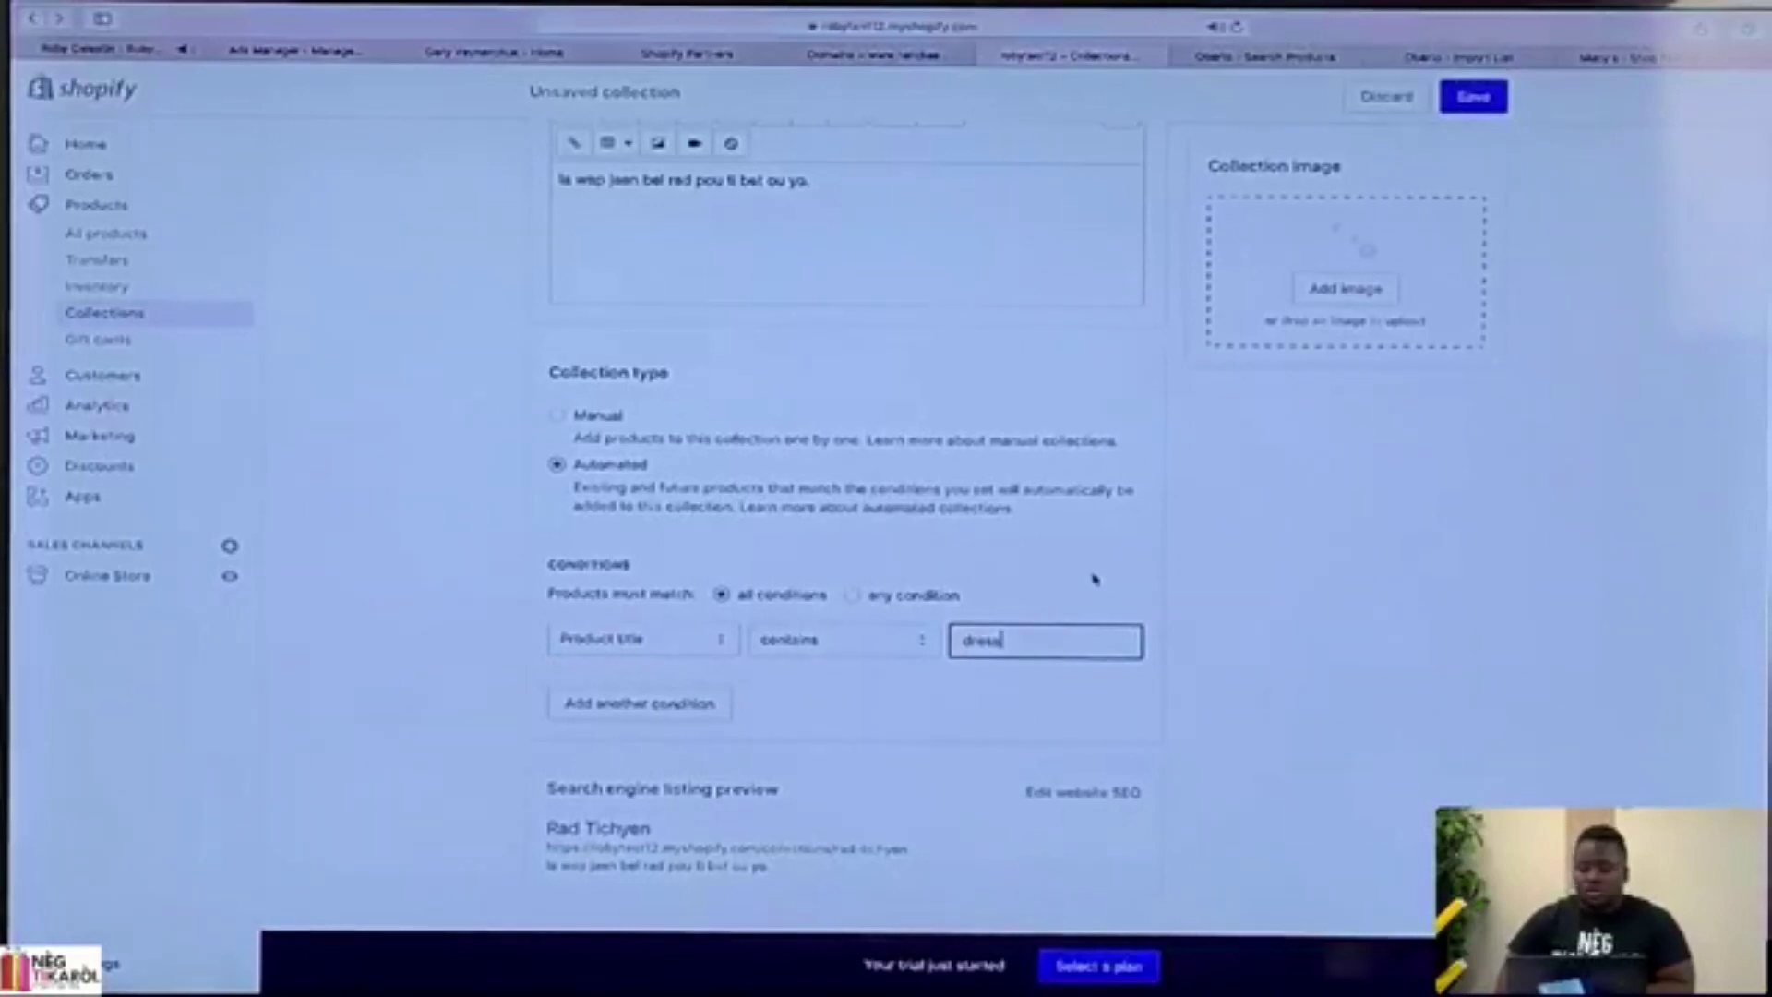
# Change the text that the product title must contain to "clothes".
pyautogui.press('BackSpace')
pyautogui.press('BackSpace')
pyautogui.press('BackSpace')
pyautogui.press('BackSpace')
pyautogui.write('clu')
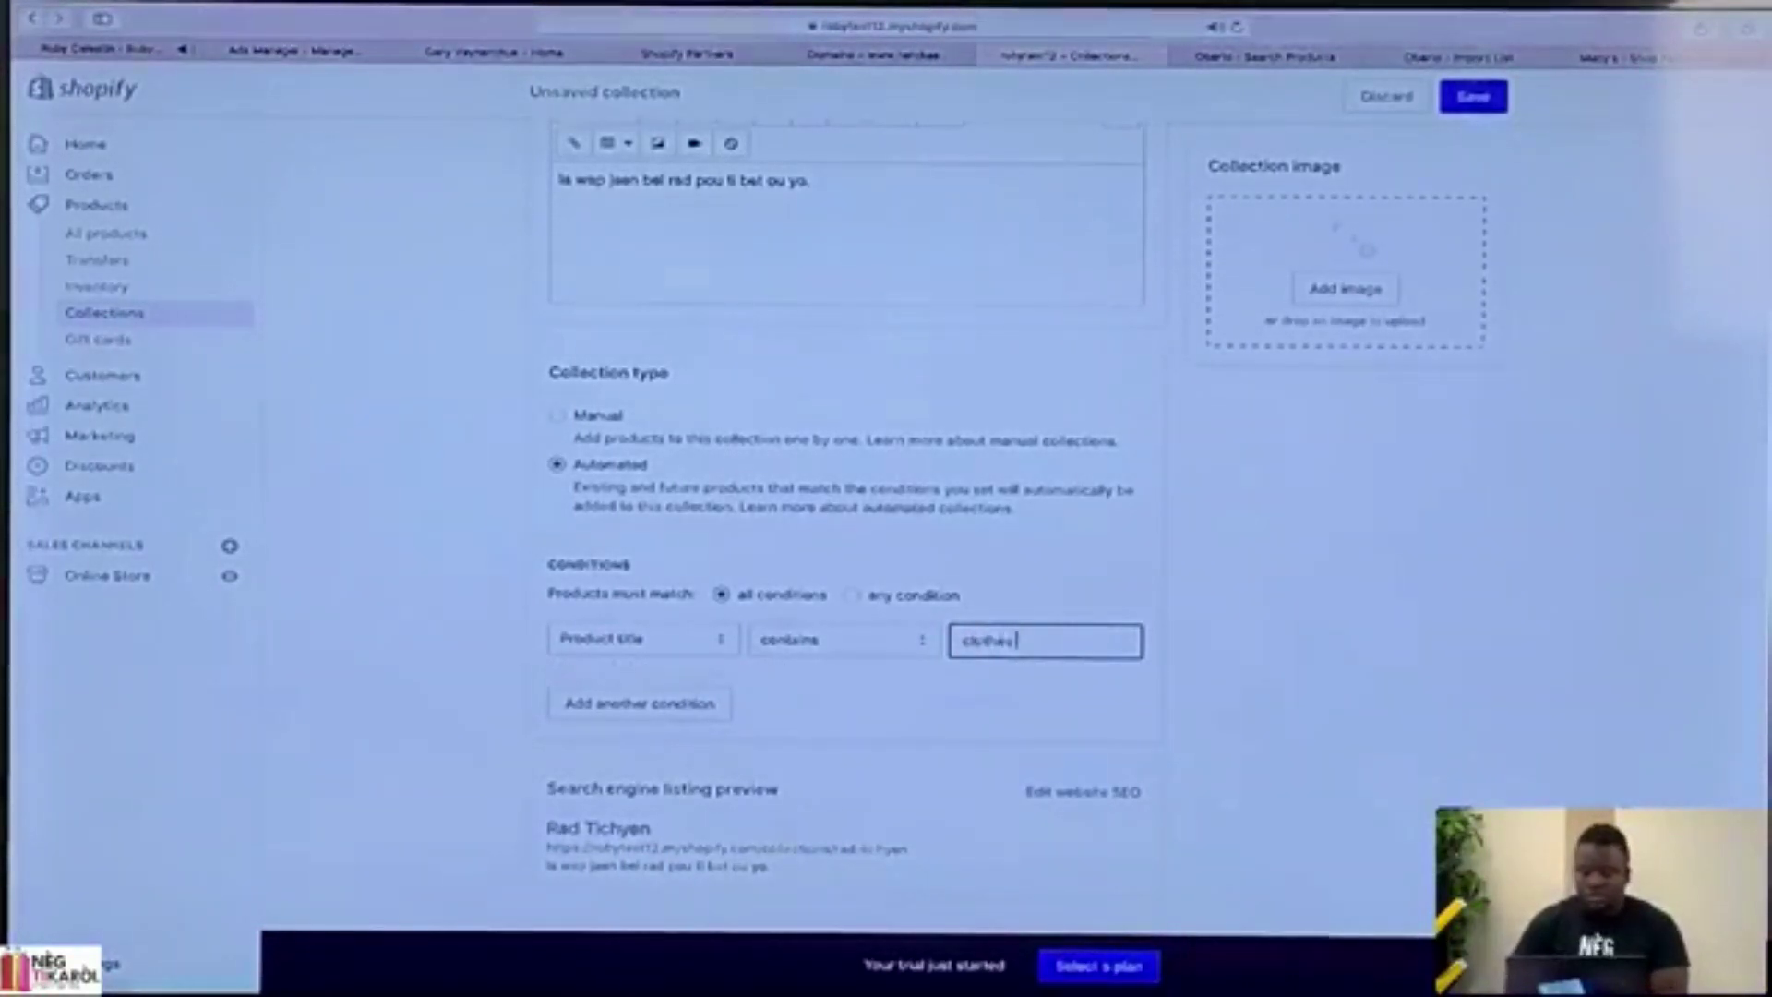
# Switch to Oberlo's product search, search the Watches category for "dogs" and look through the results.
pyautogui.click(1434, 59)
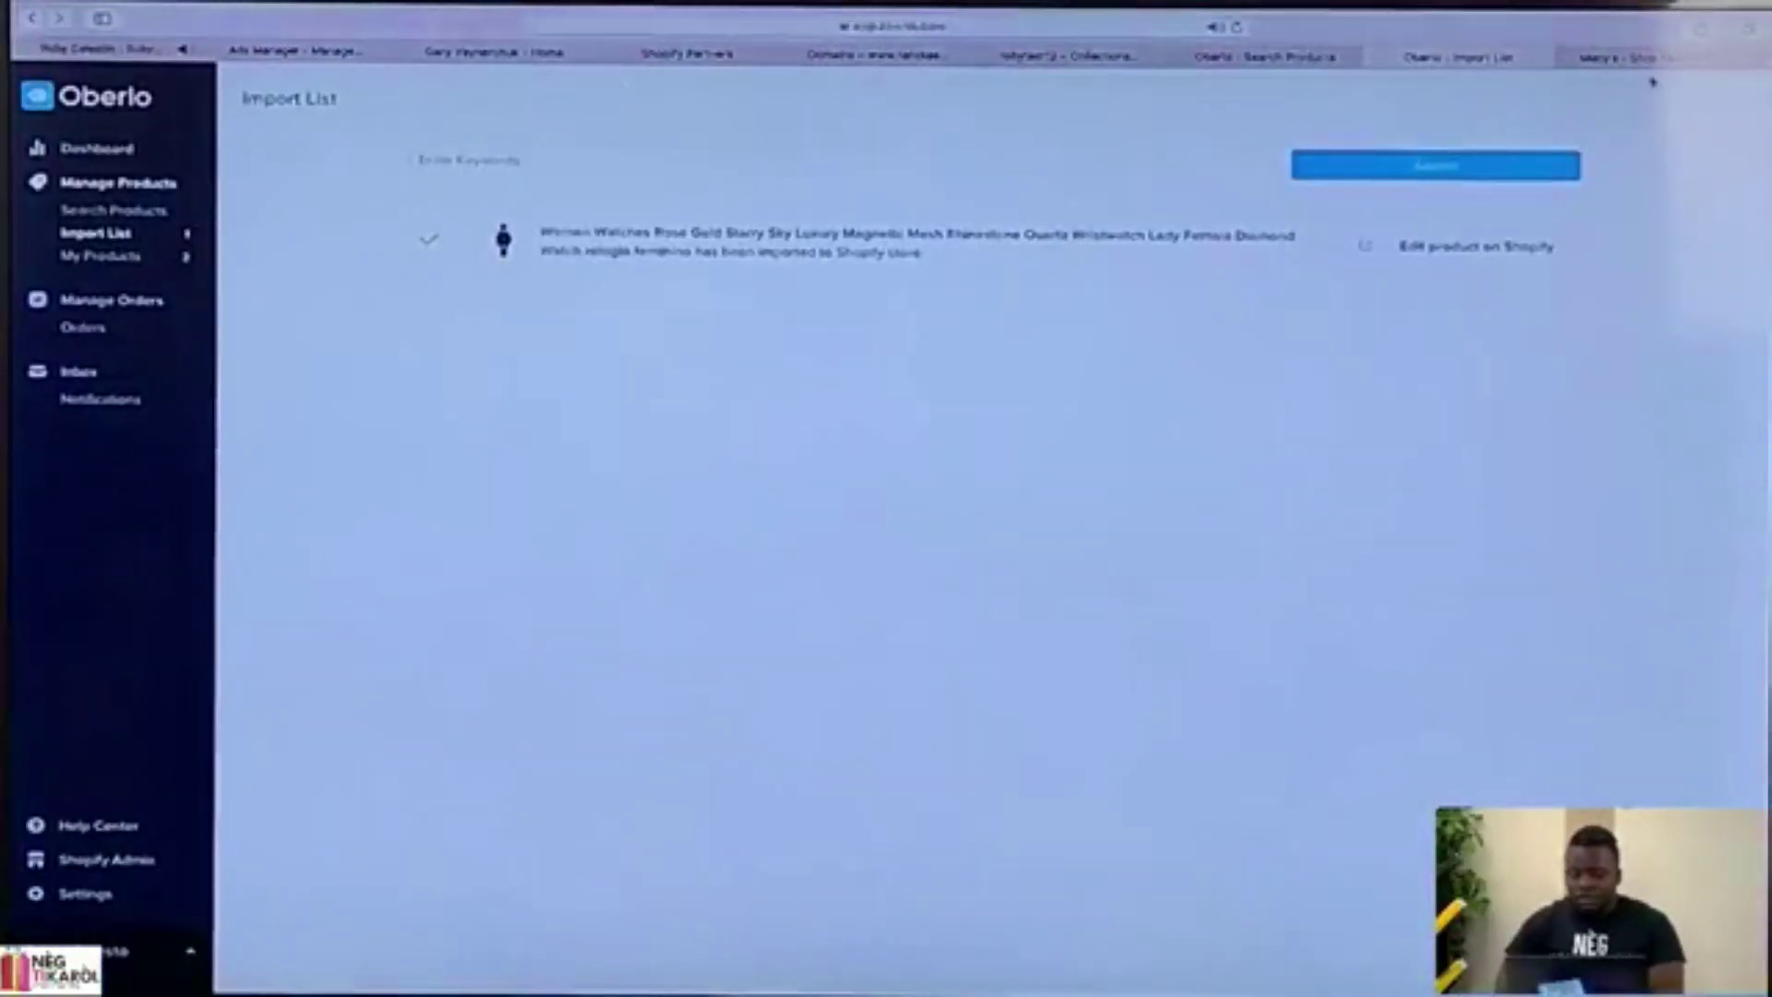
pyautogui.click(1246, 58)
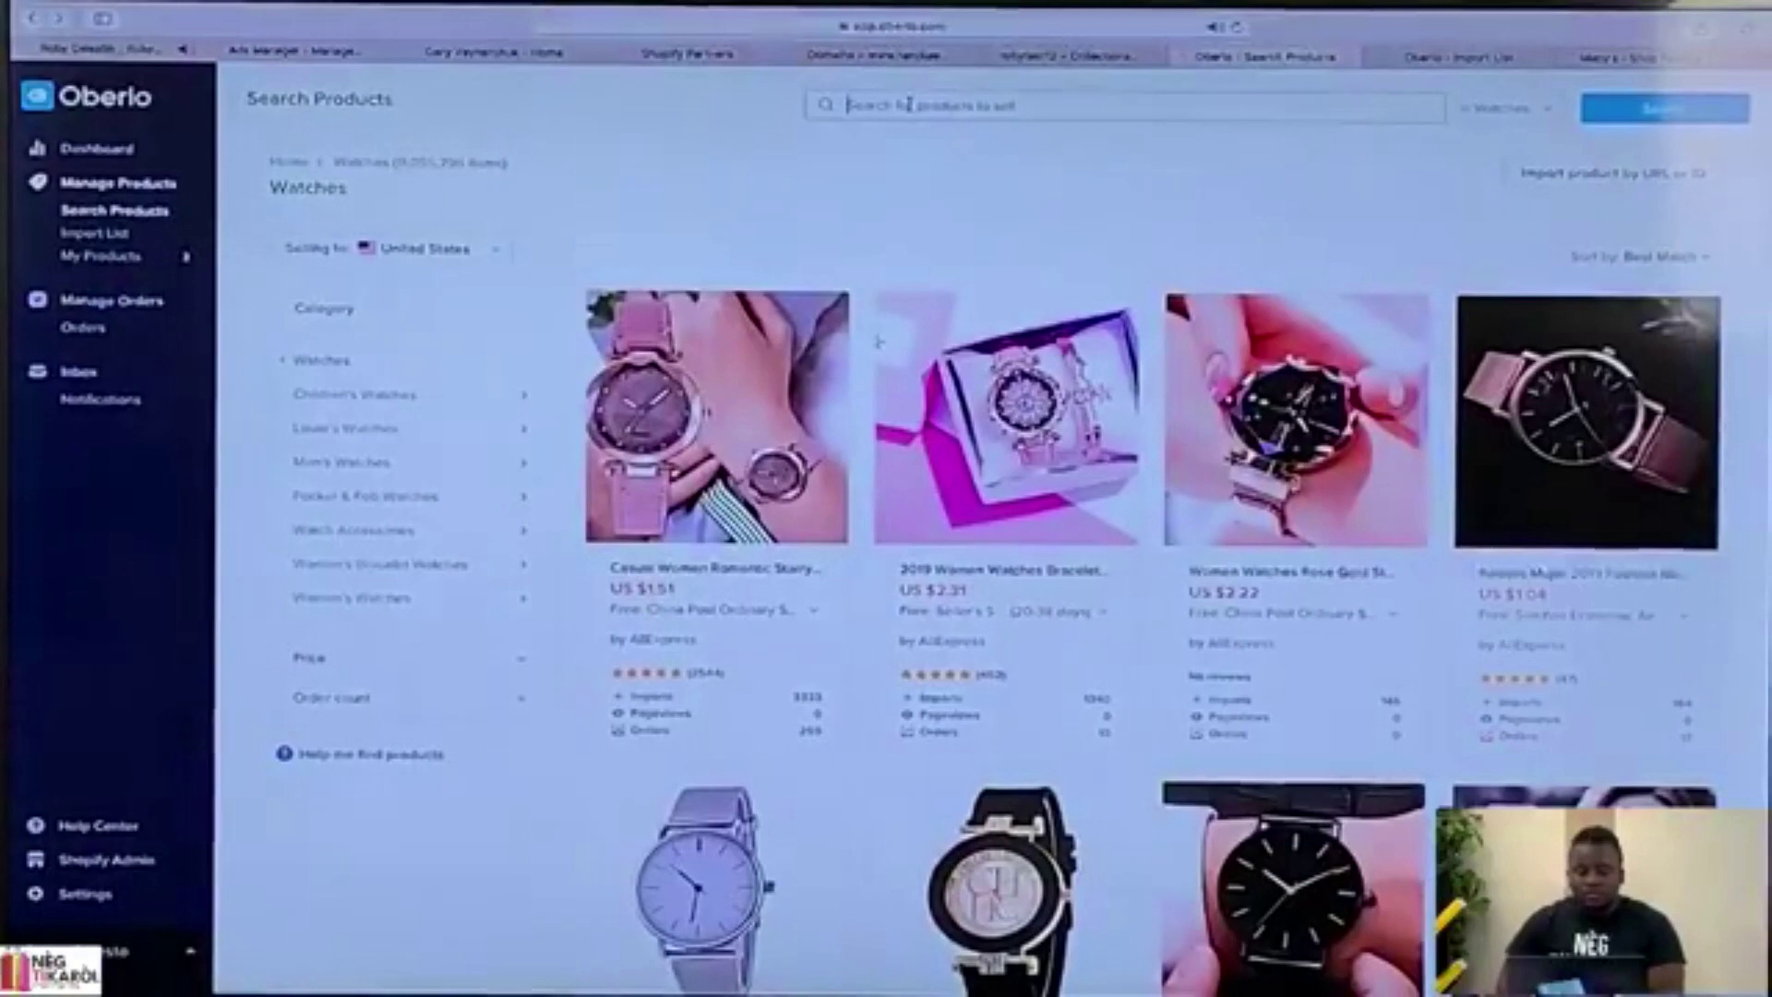
pyautogui.press('Return')
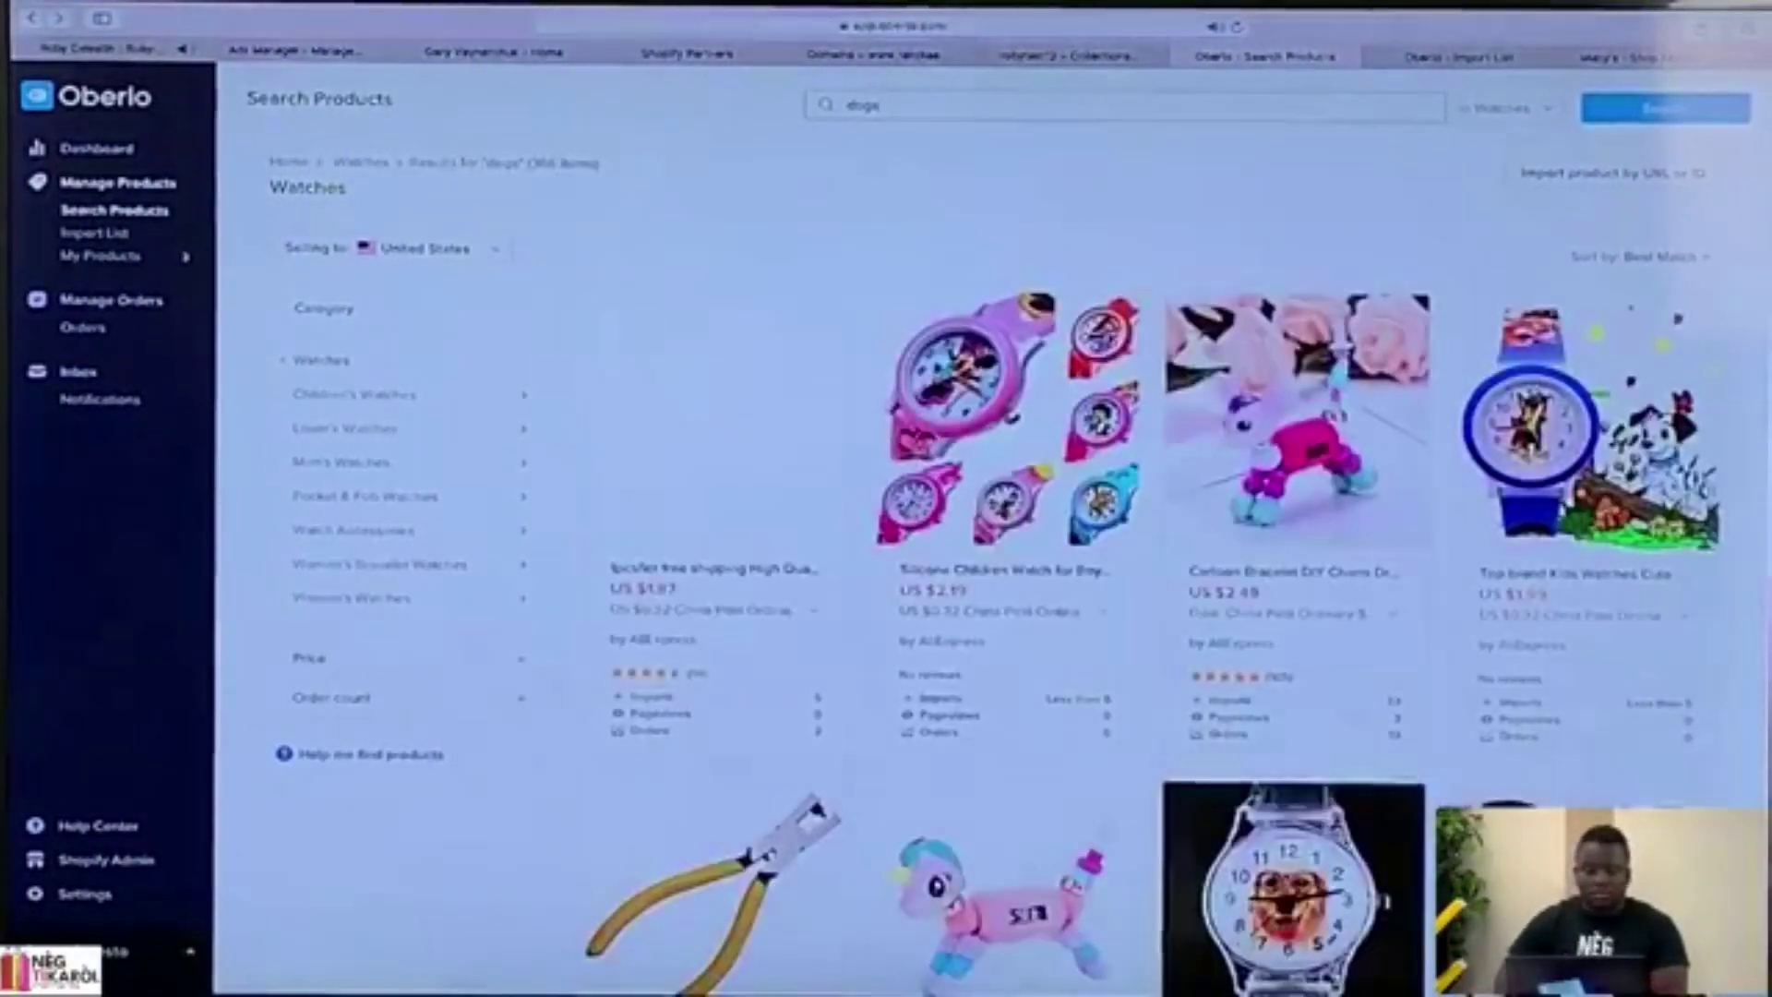
pyautogui.scroll(-5, 1292, 461)
pyautogui.scroll(-15, 1239, 557)
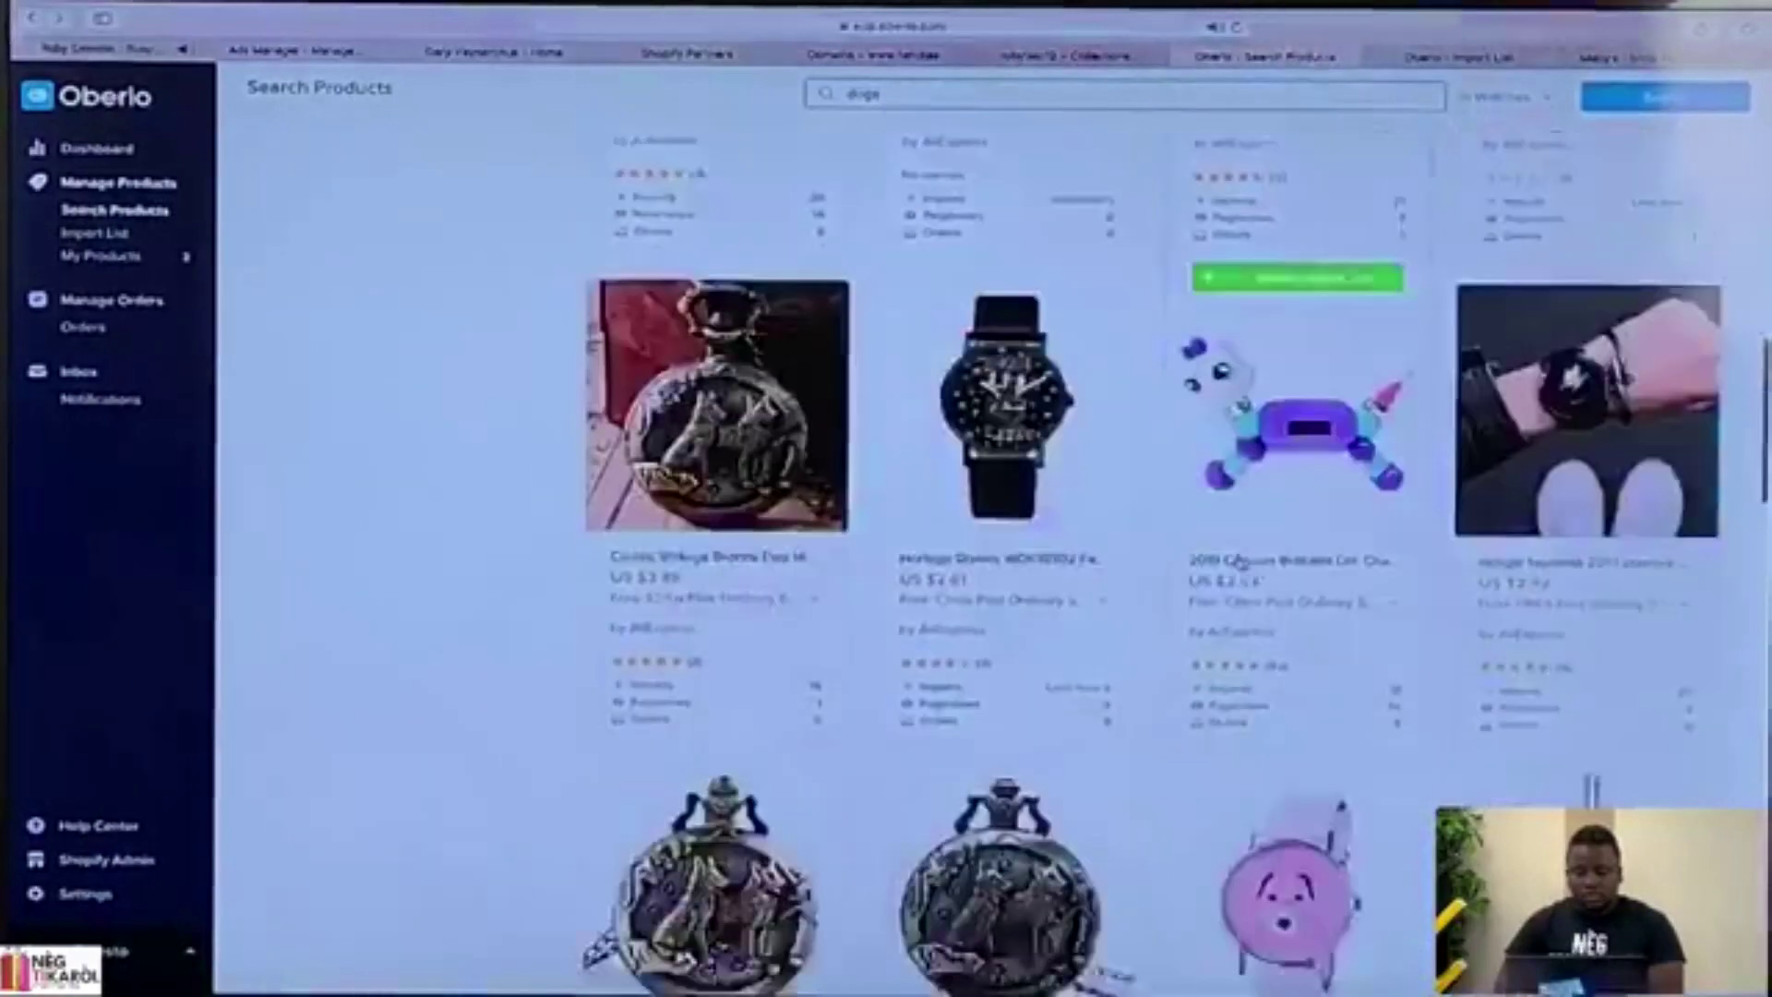
pyautogui.scroll(20, 1239, 556)
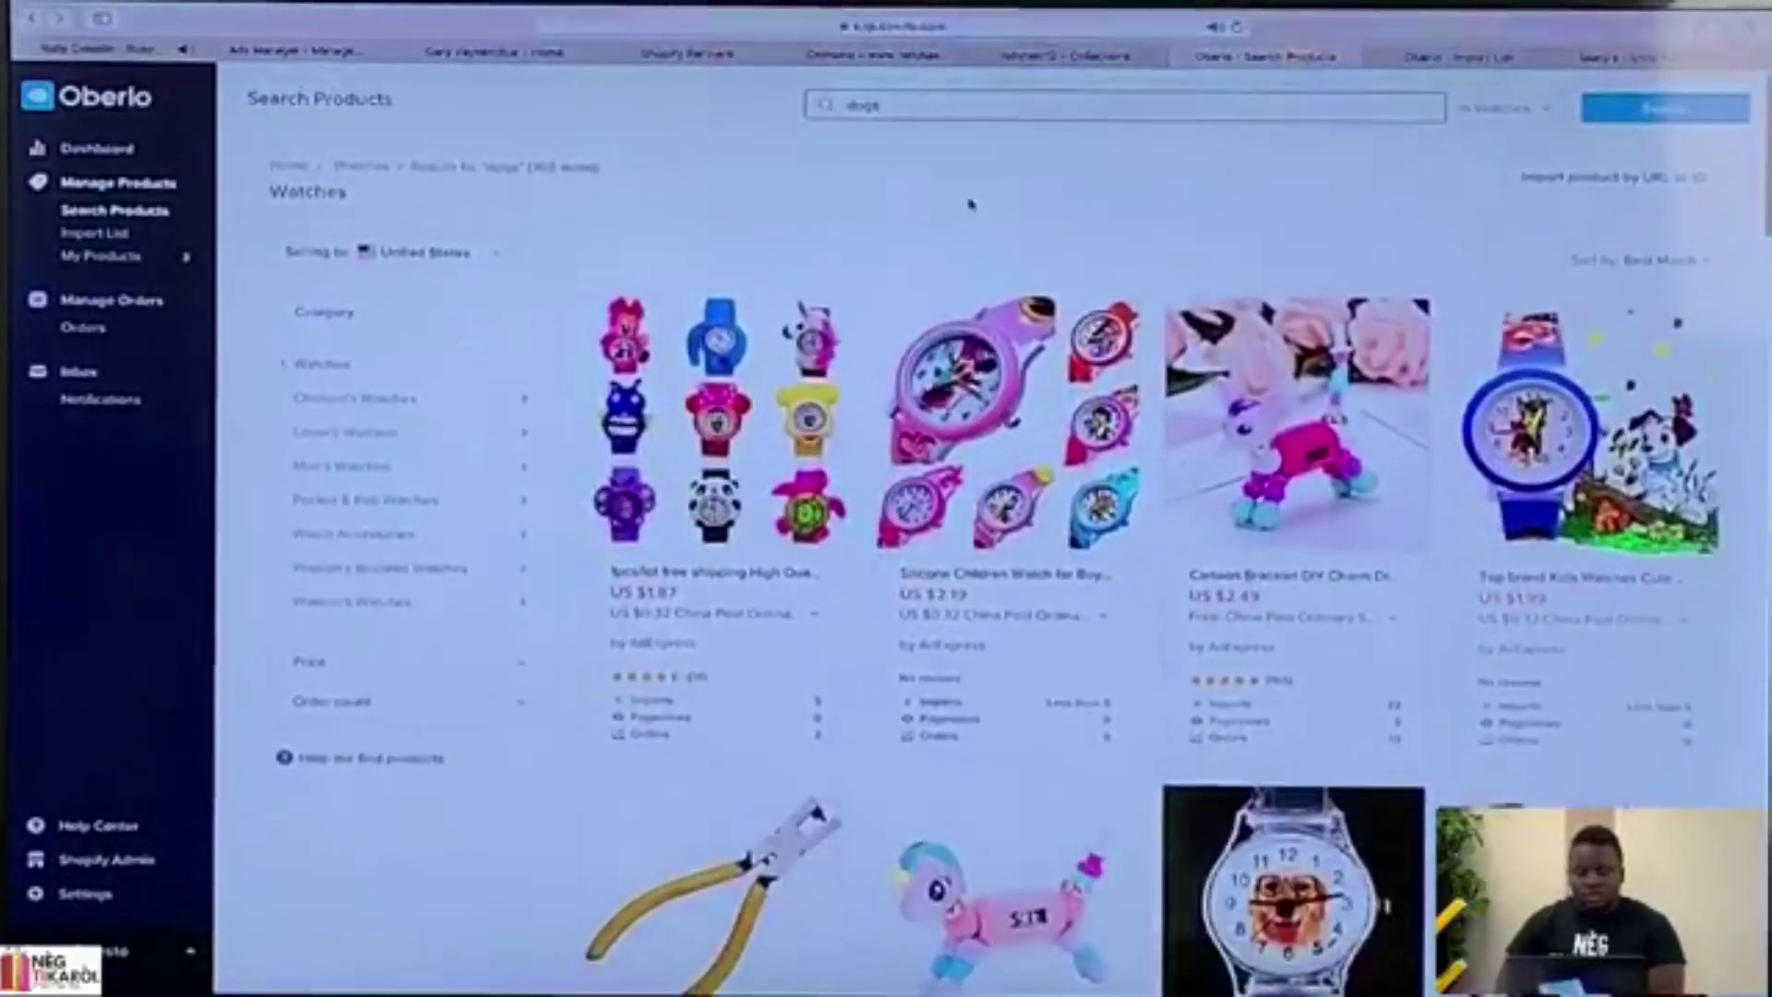
# Search the Watches category for "puppy" instead and look through the products found.
pyautogui.press('BackSpace')
pyautogui.press('BackSpace')
pyautogui.write('puppy')
pyautogui.press('Return')
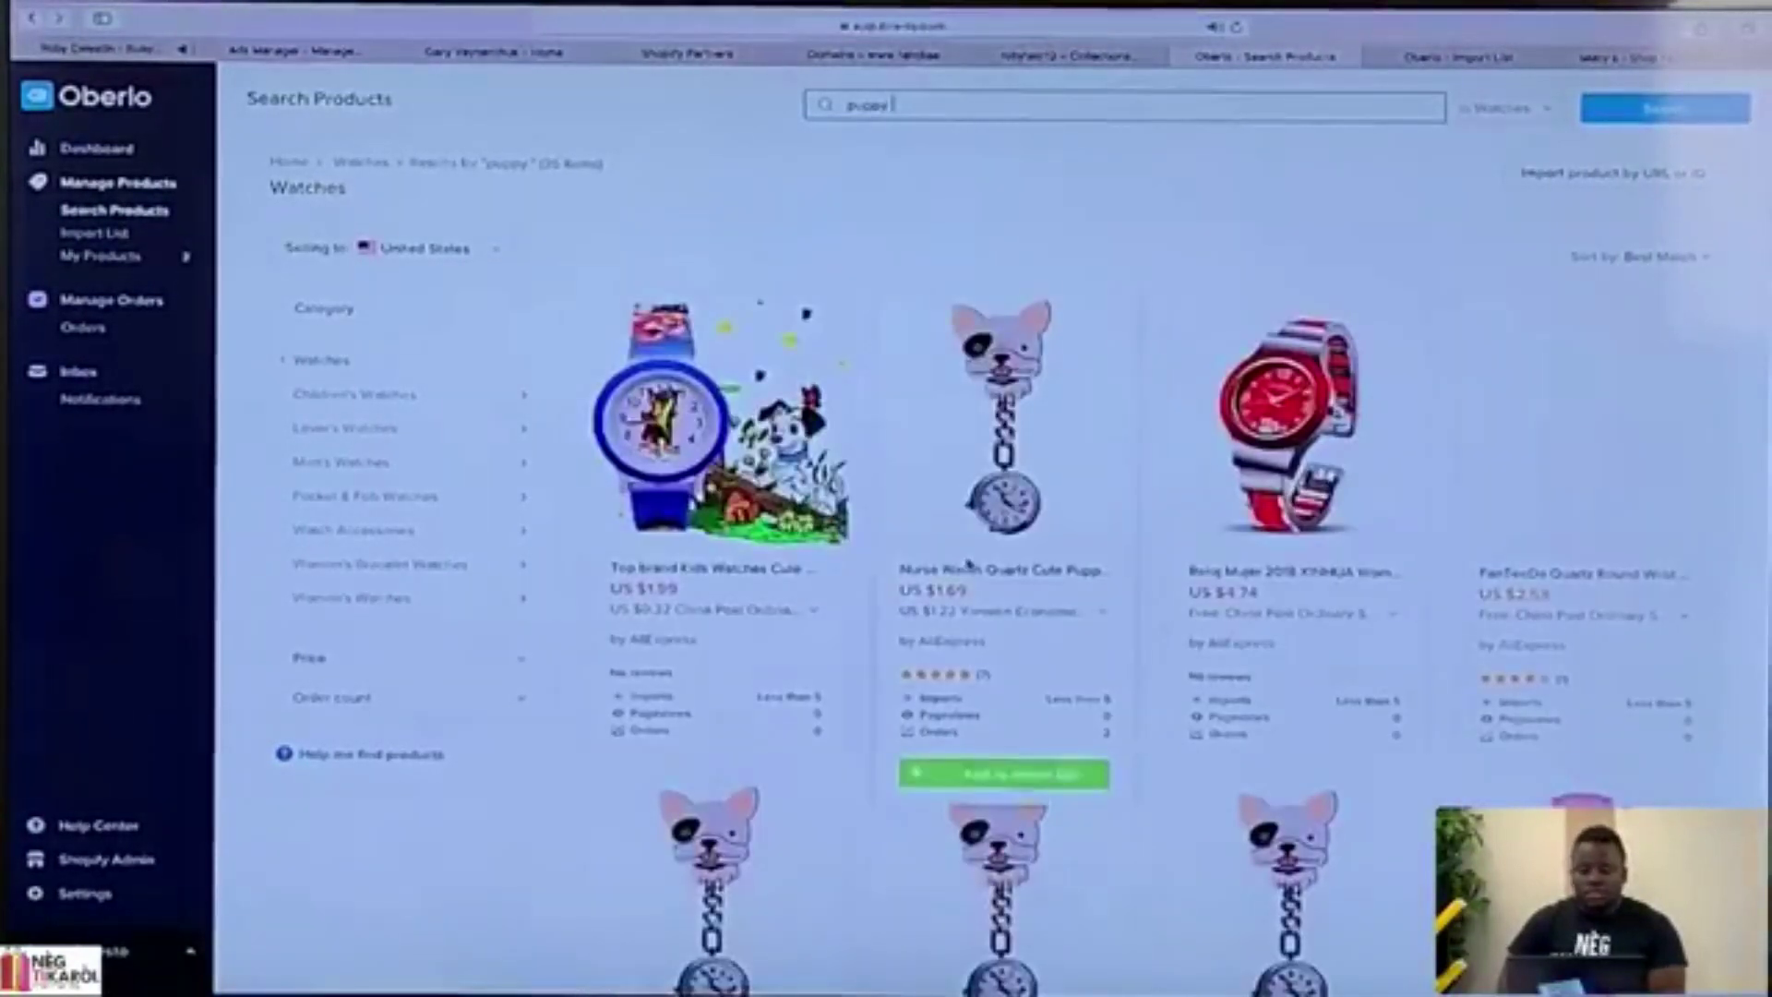
pyautogui.scroll(-10, 1006, 738)
pyautogui.scroll(-20, 960, 628)
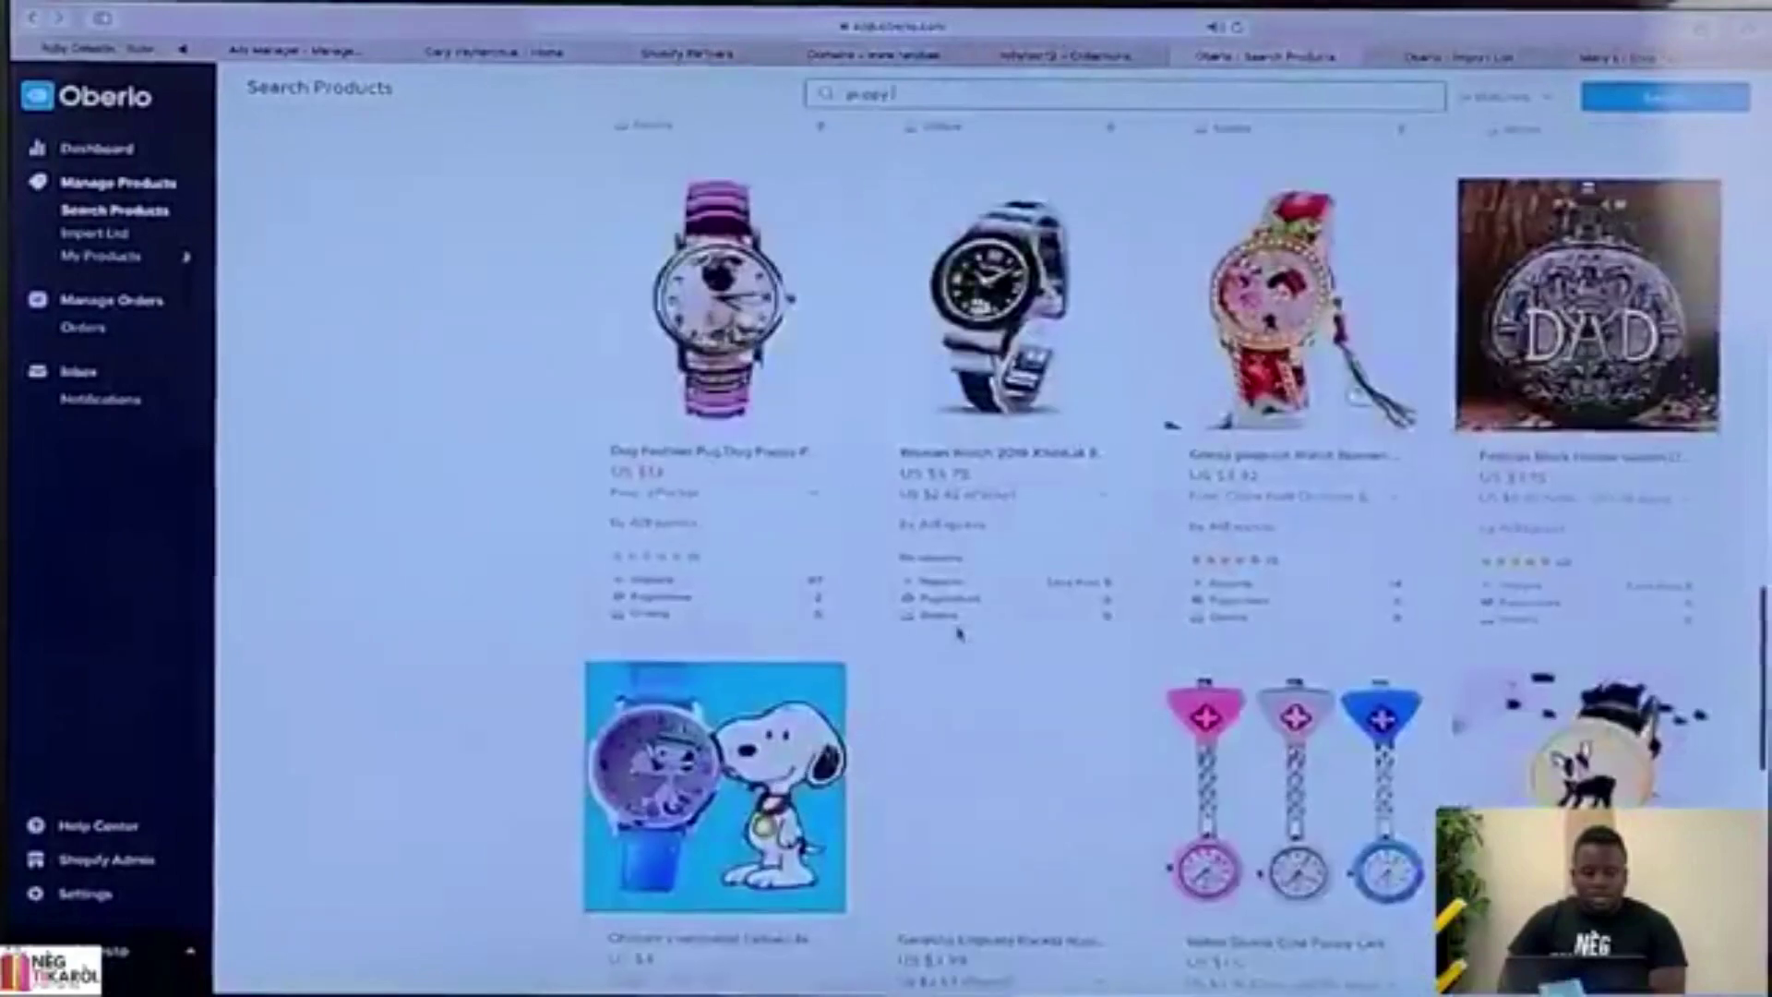
pyautogui.scroll(20, 352, 196)
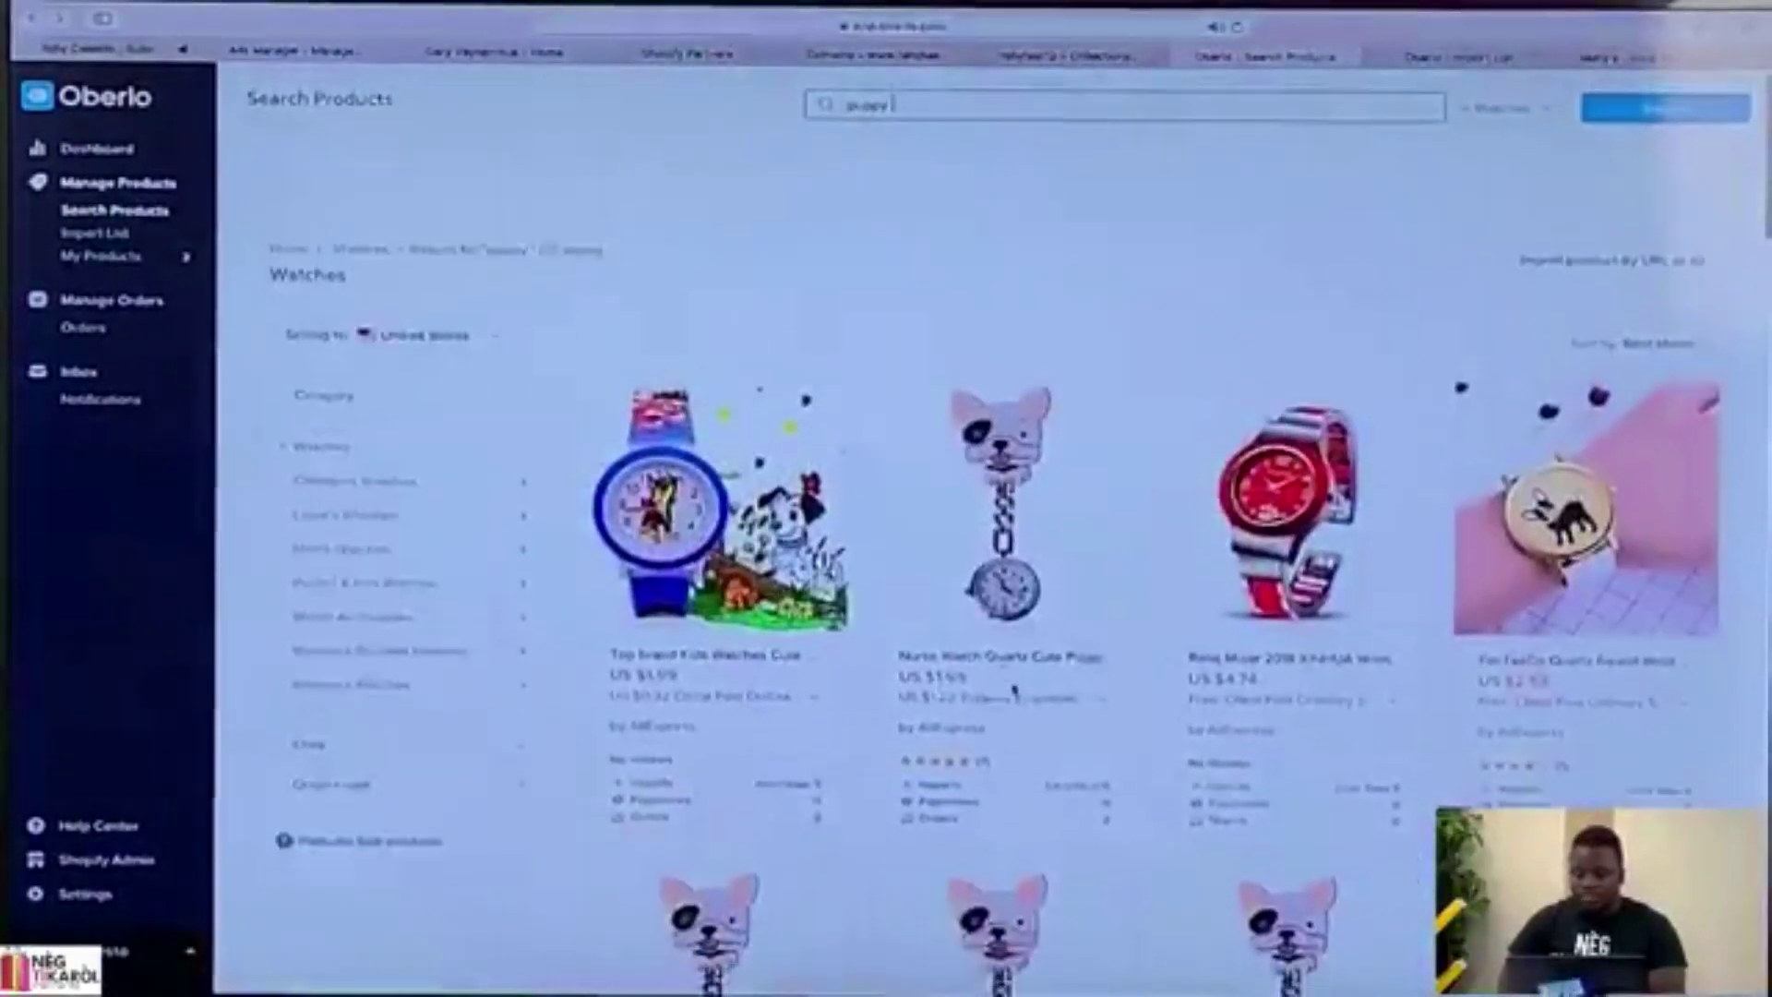
# Return to the product search home page and examine the list of additional product categories.
pyautogui.click(288, 164)
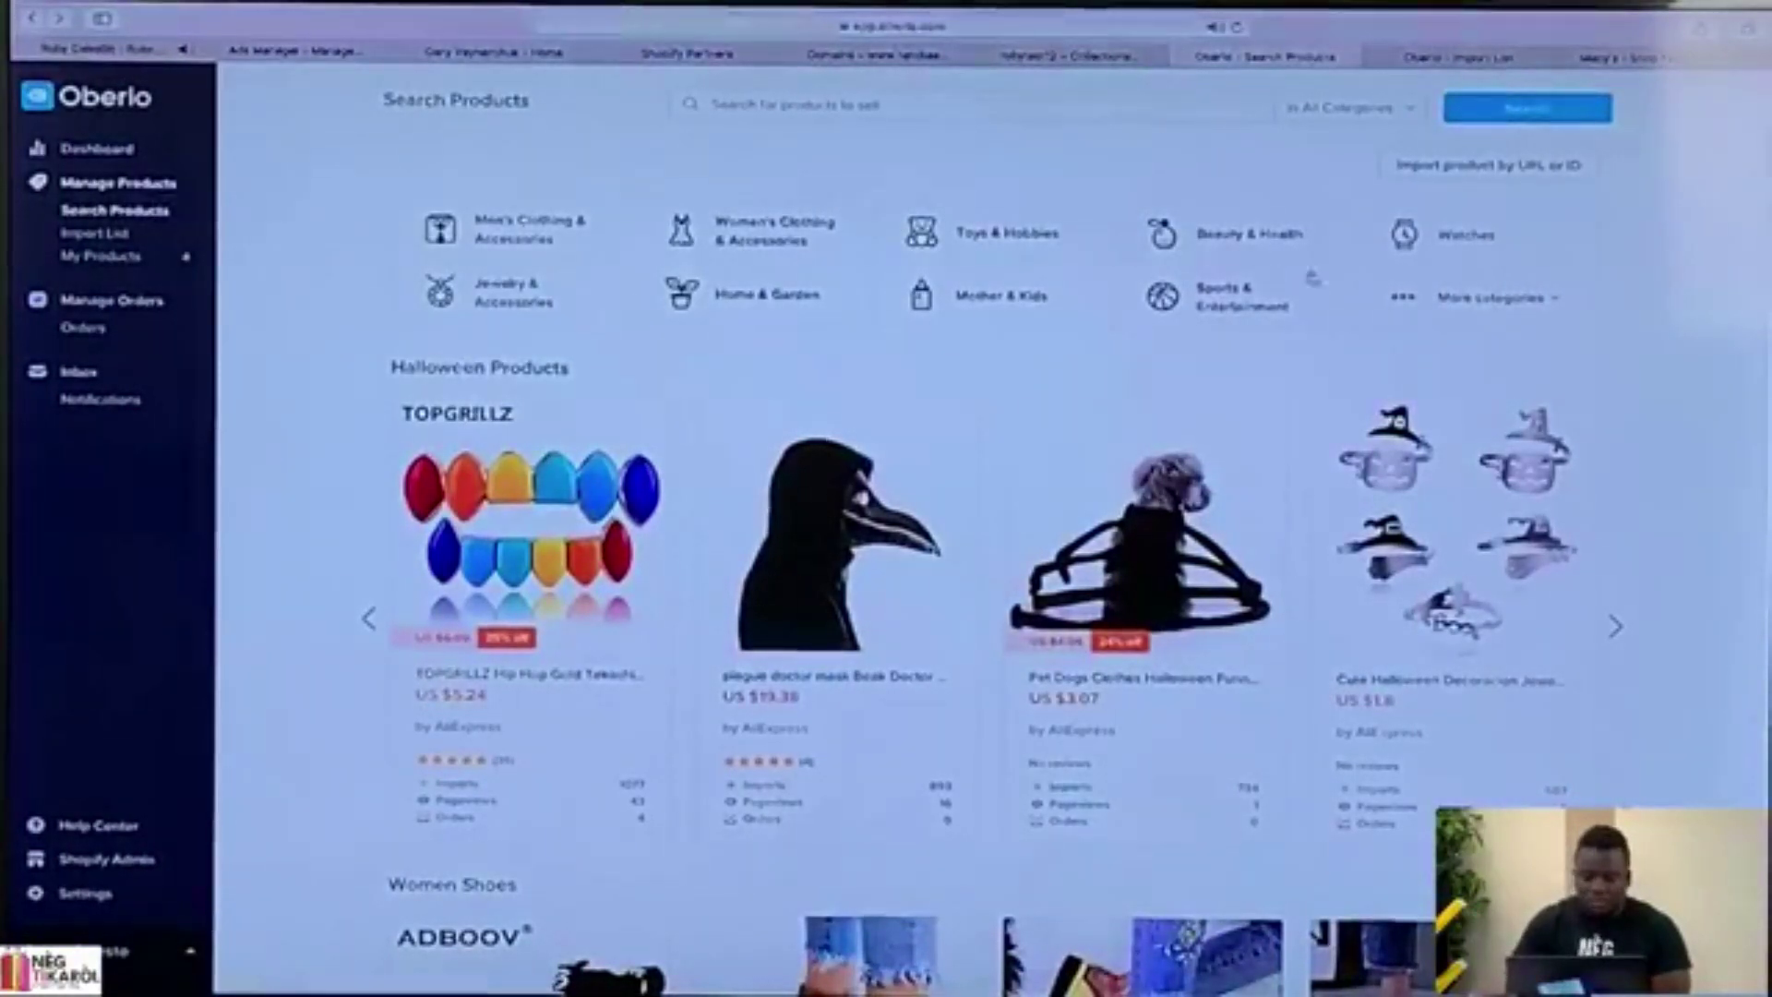
pyautogui.click(1555, 300)
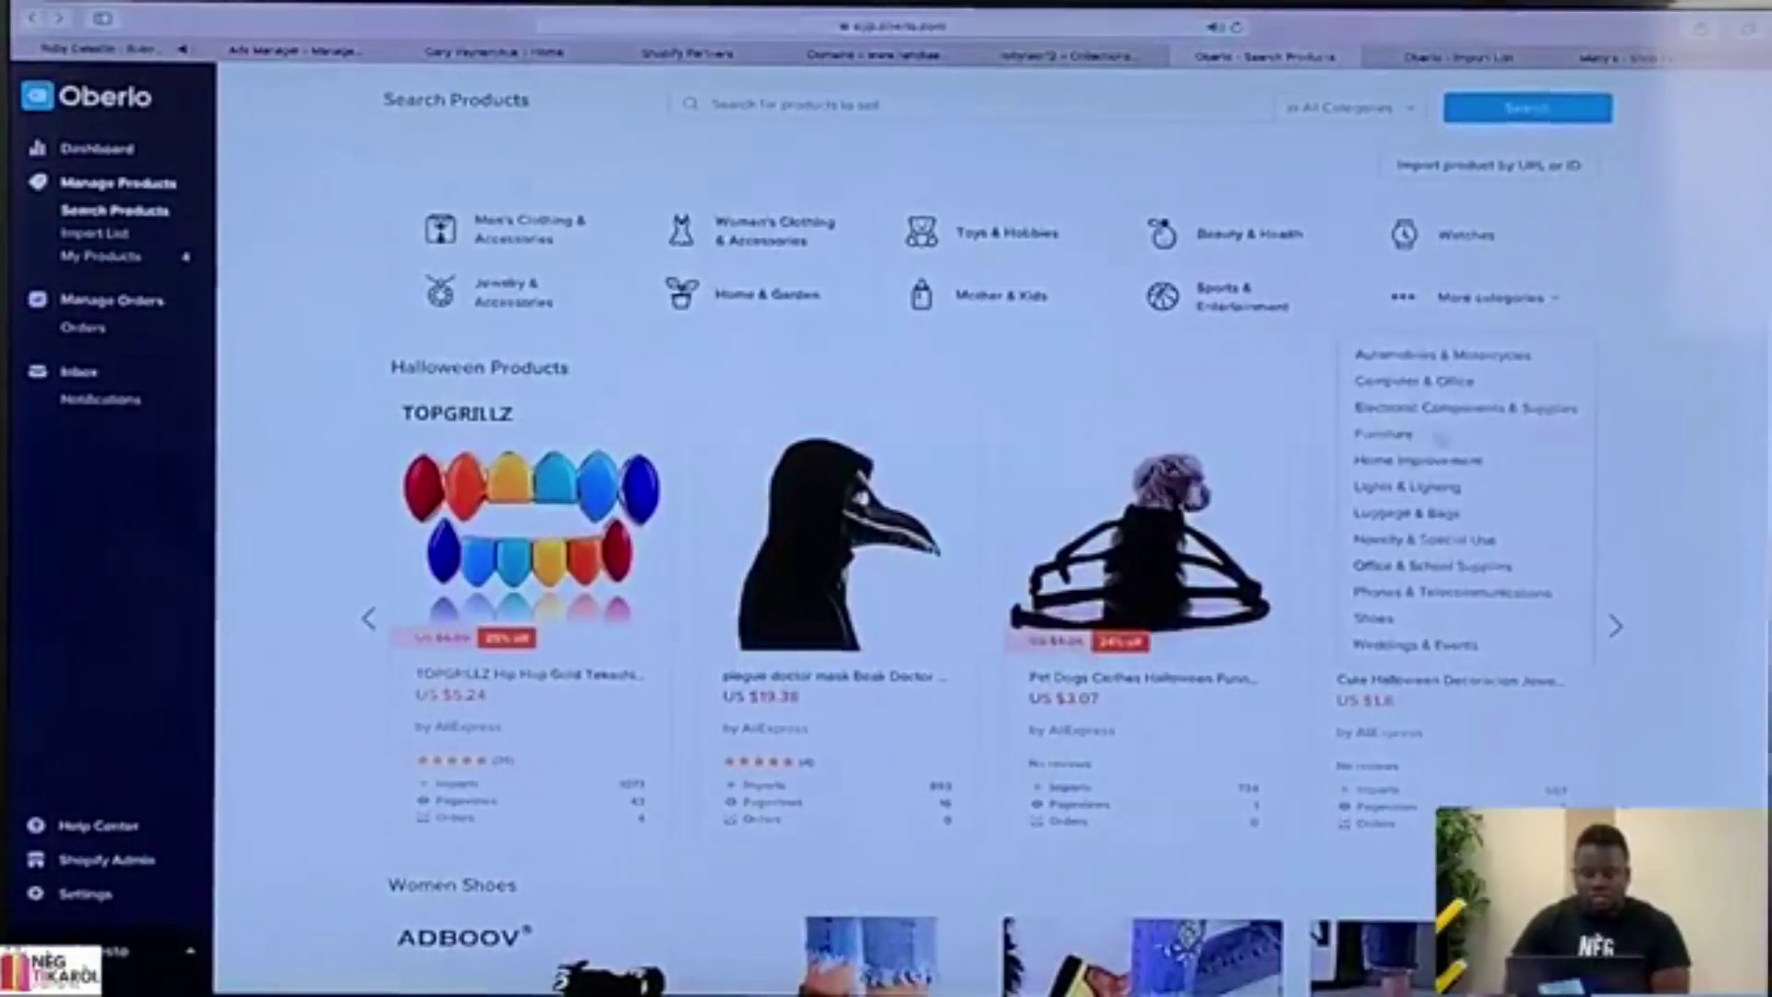
pyautogui.scroll(-3, 1456, 579)
pyautogui.scroll(3, 1456, 579)
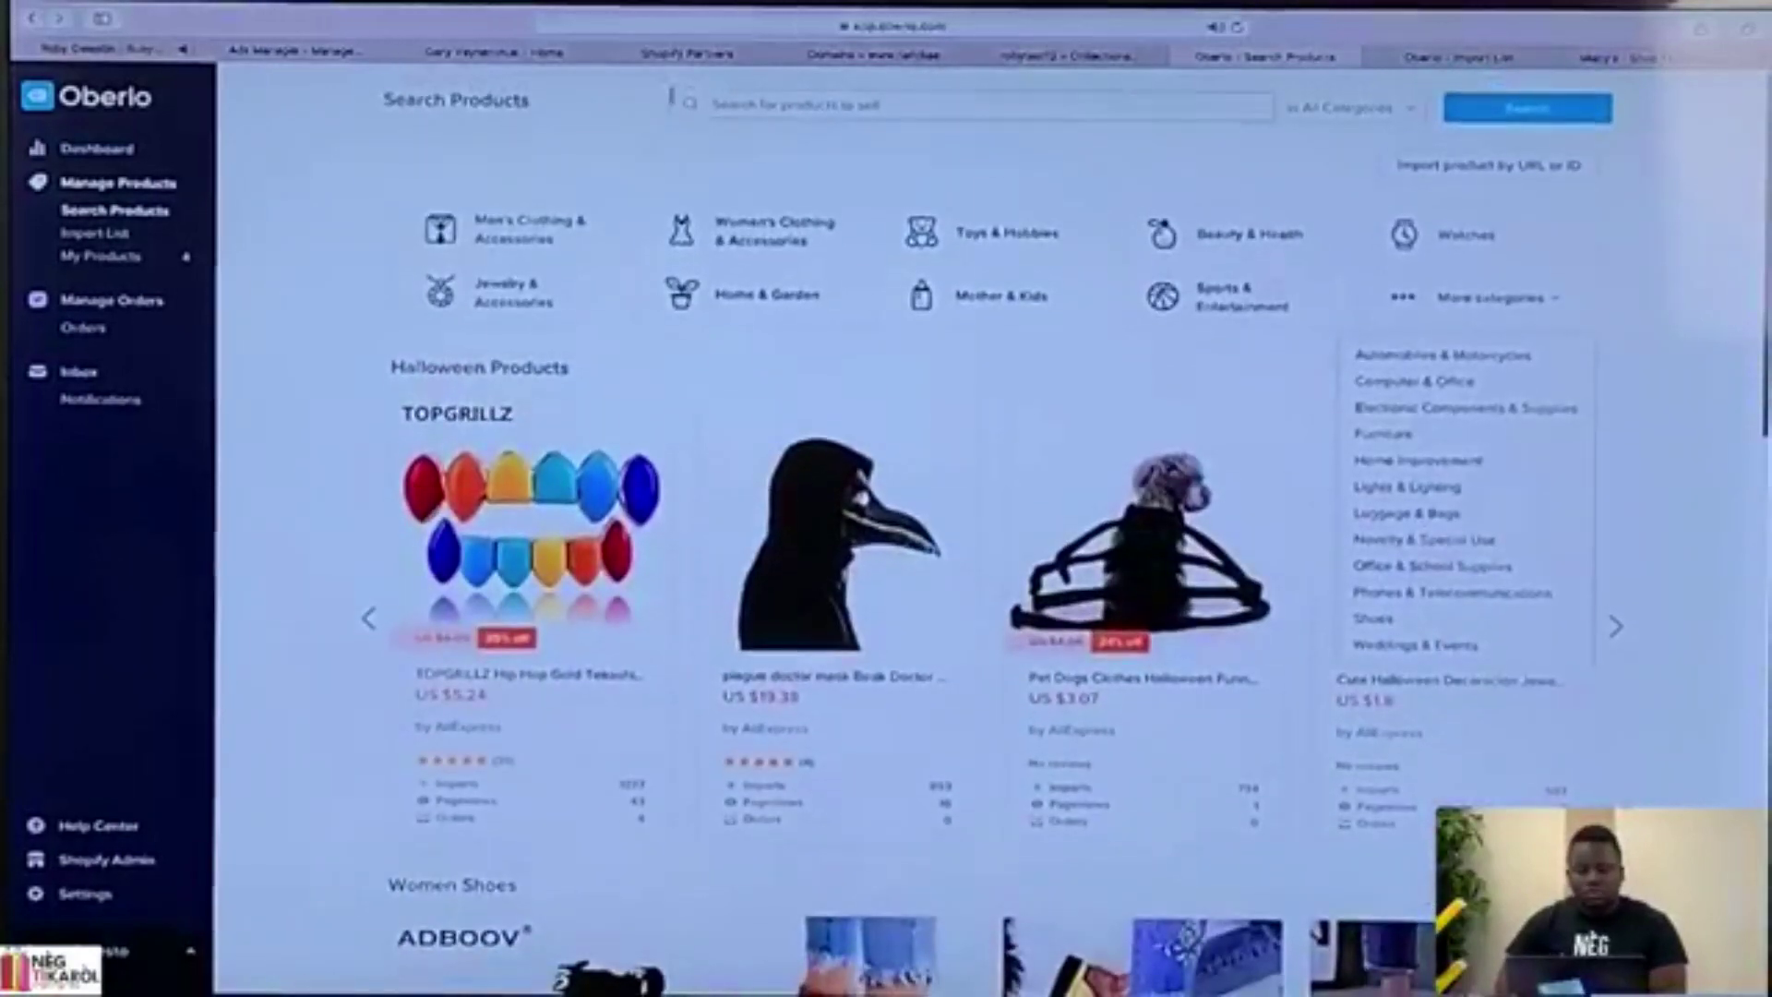
# Search all Oberlo categories for "leach".
pyautogui.click(707, 105)
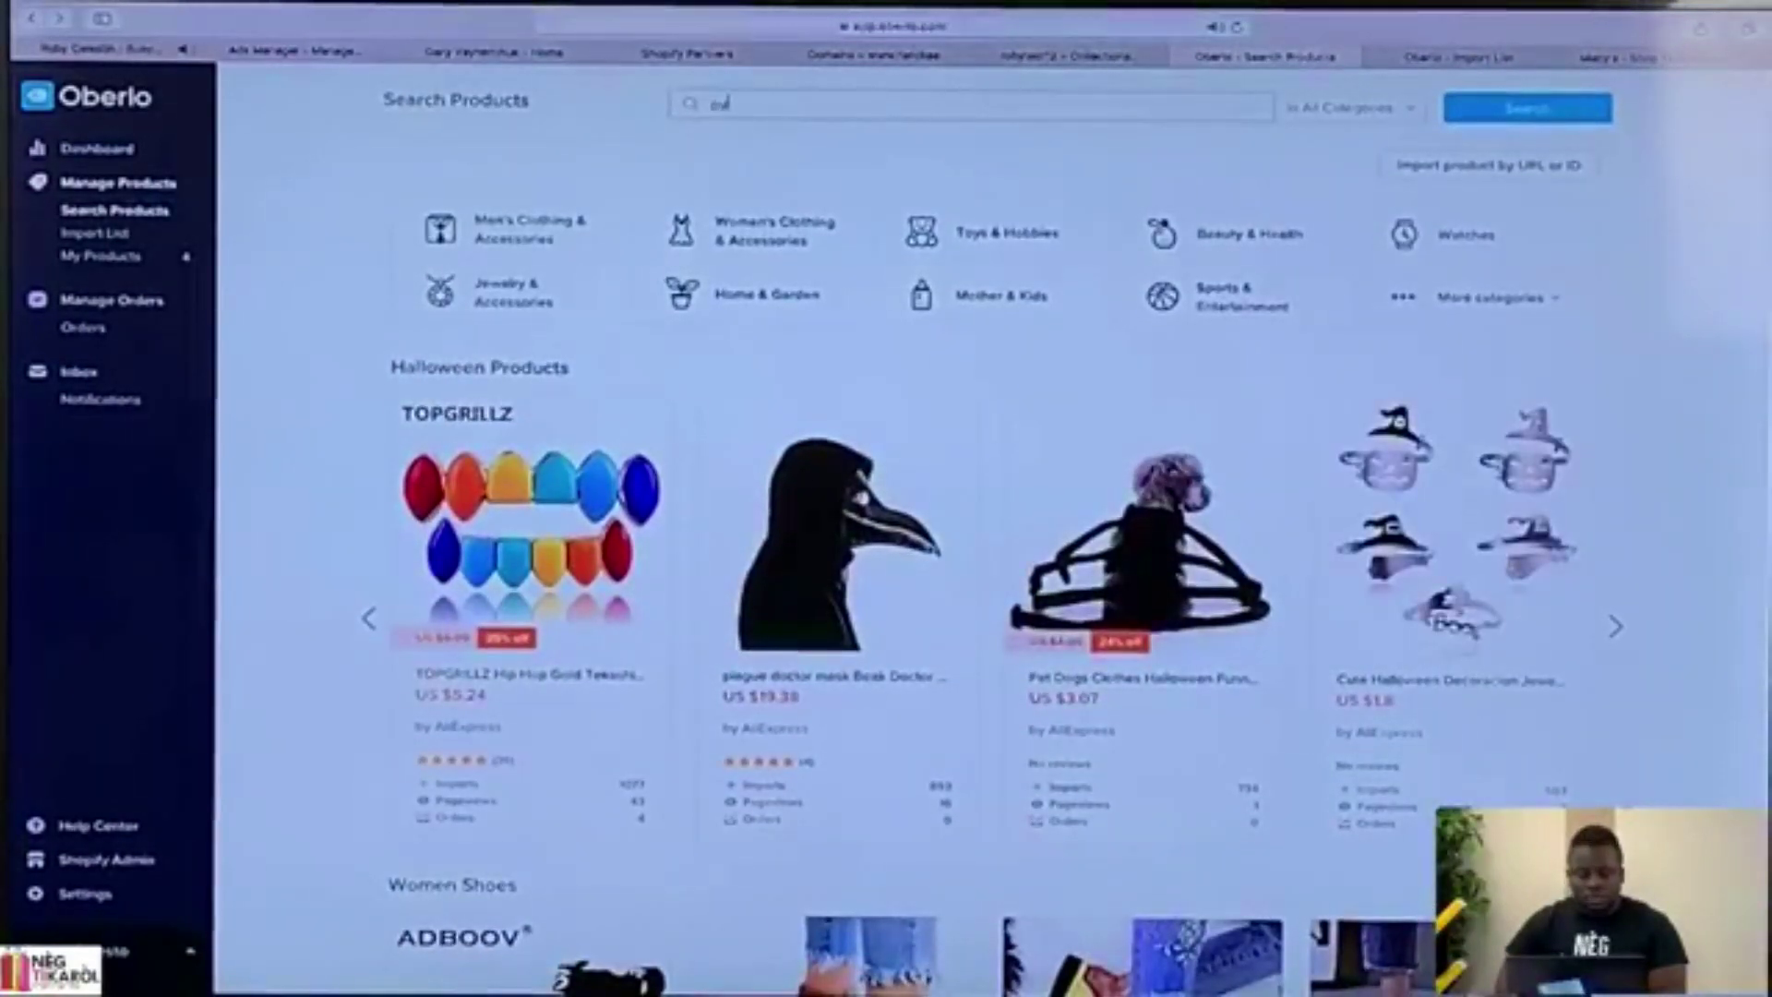
pyautogui.write('leash')
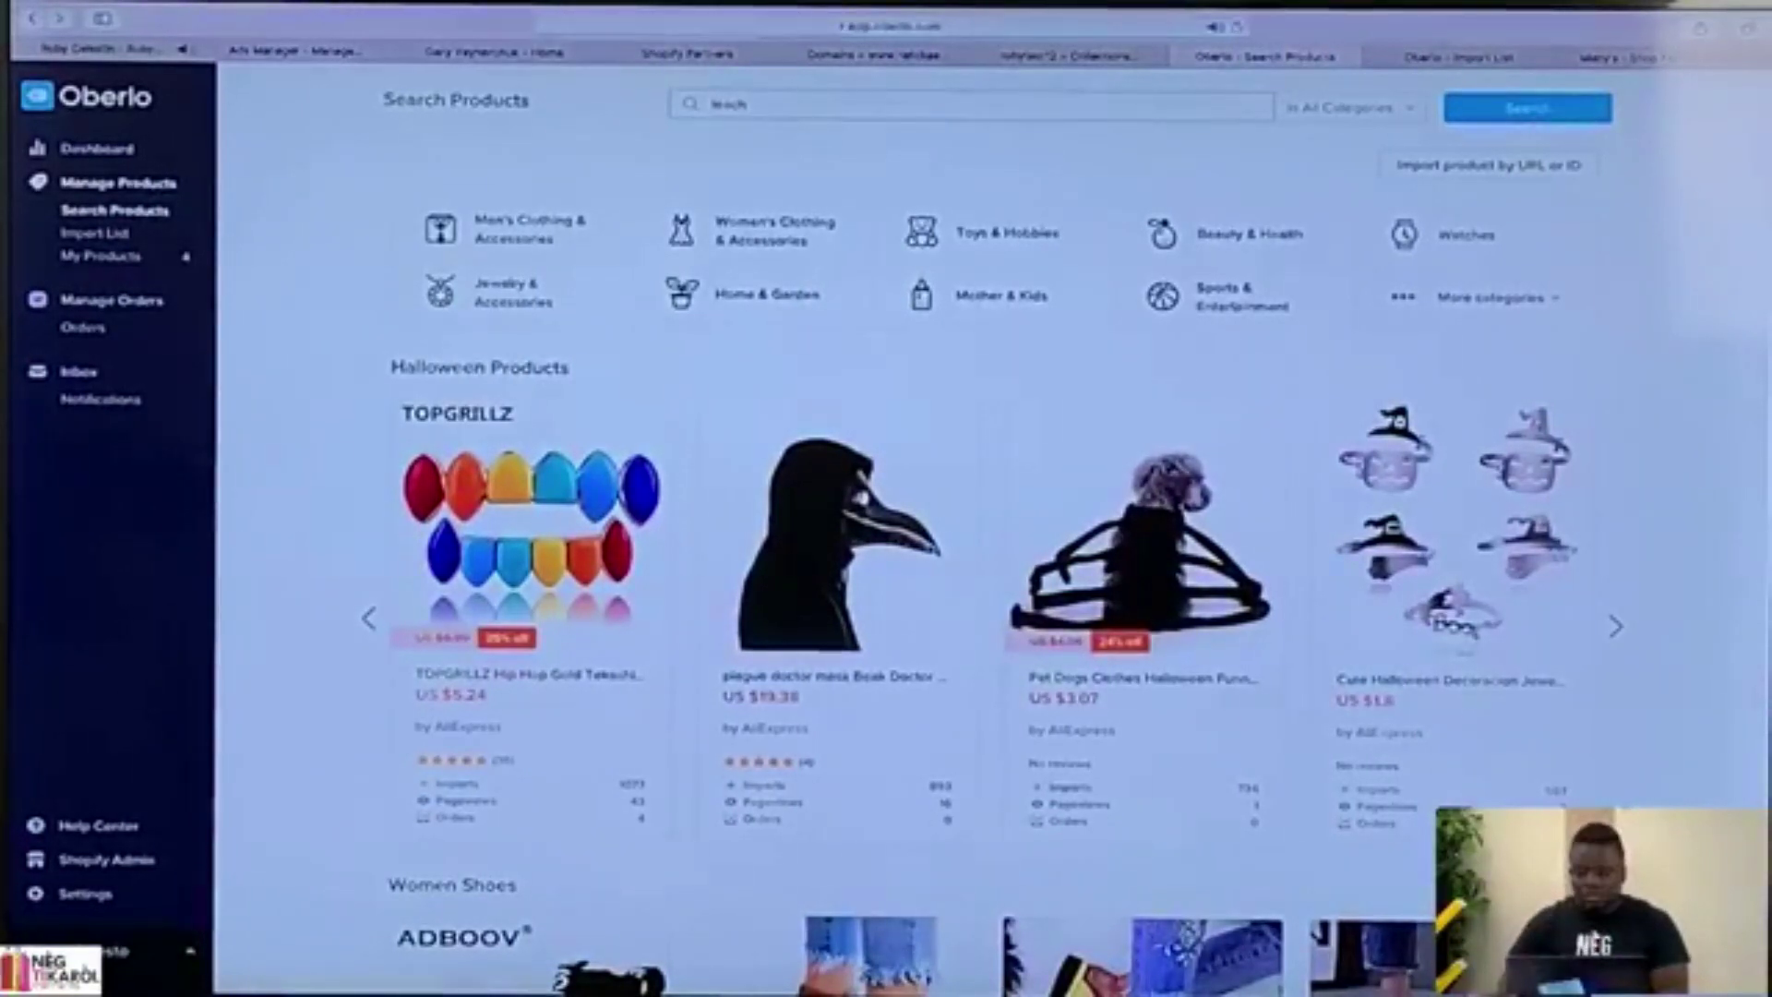
pyautogui.press('Return')
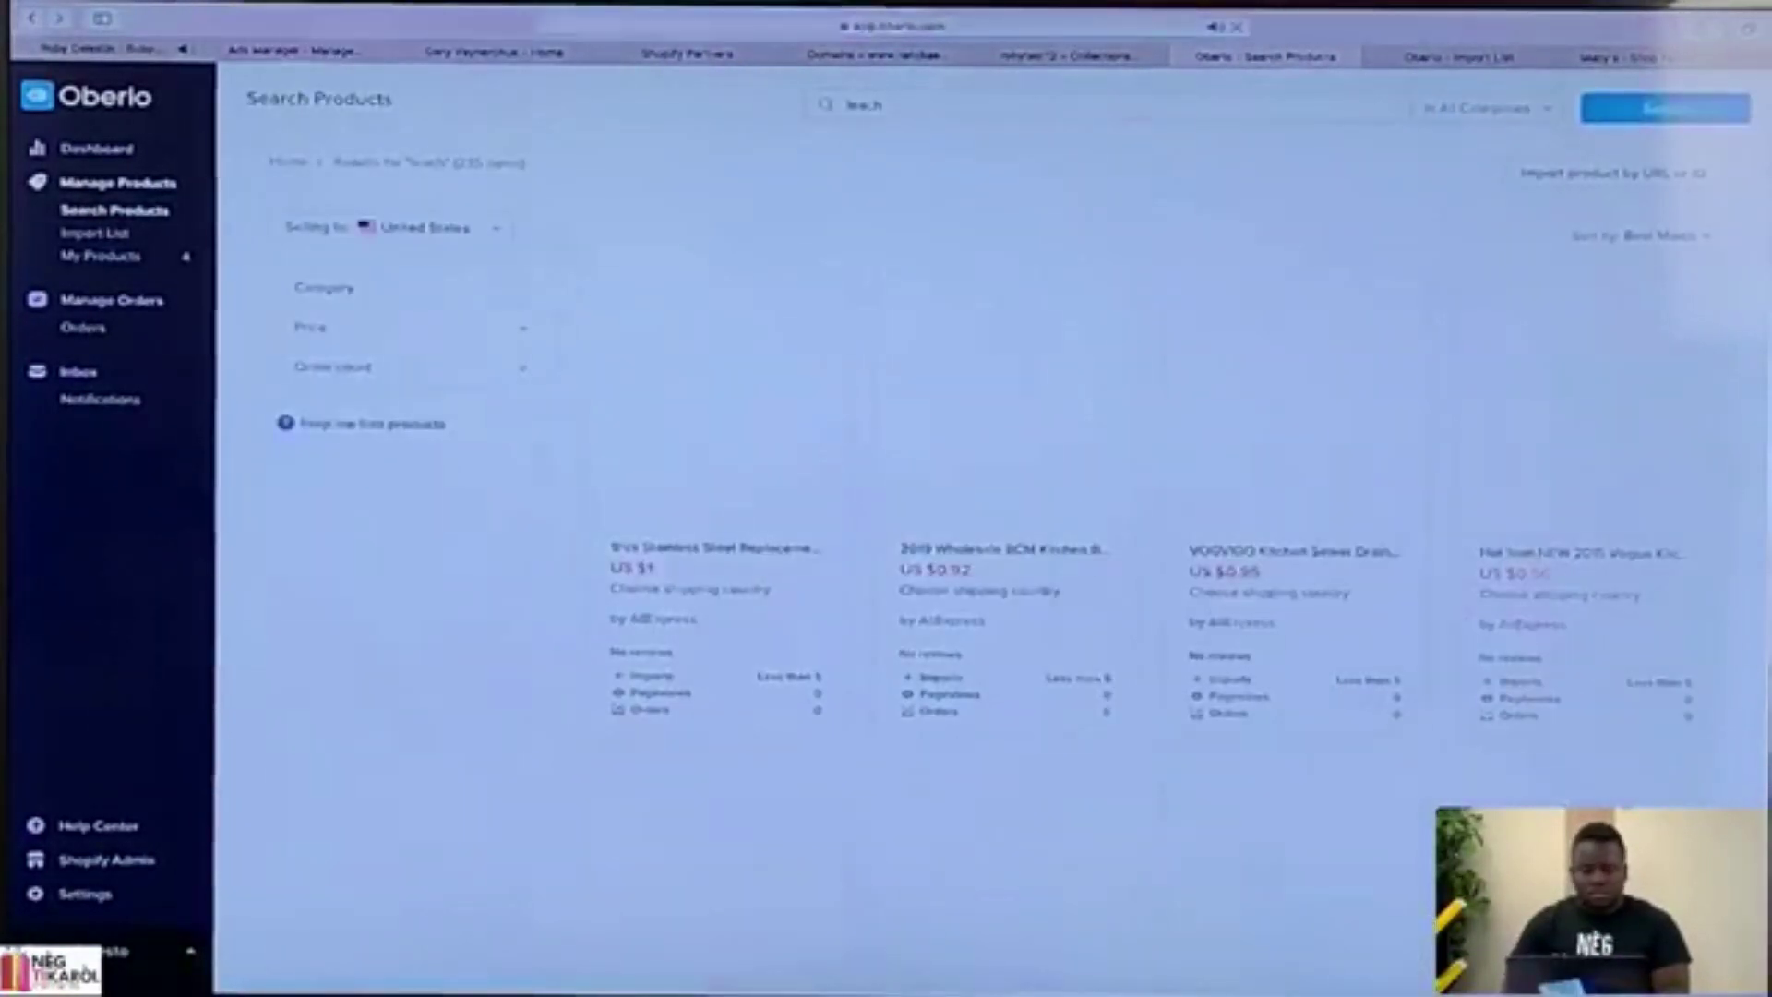
# Look through the products found for "leach".
pyautogui.scroll(-5, 989, 748)
pyautogui.scroll(5, 989, 277)
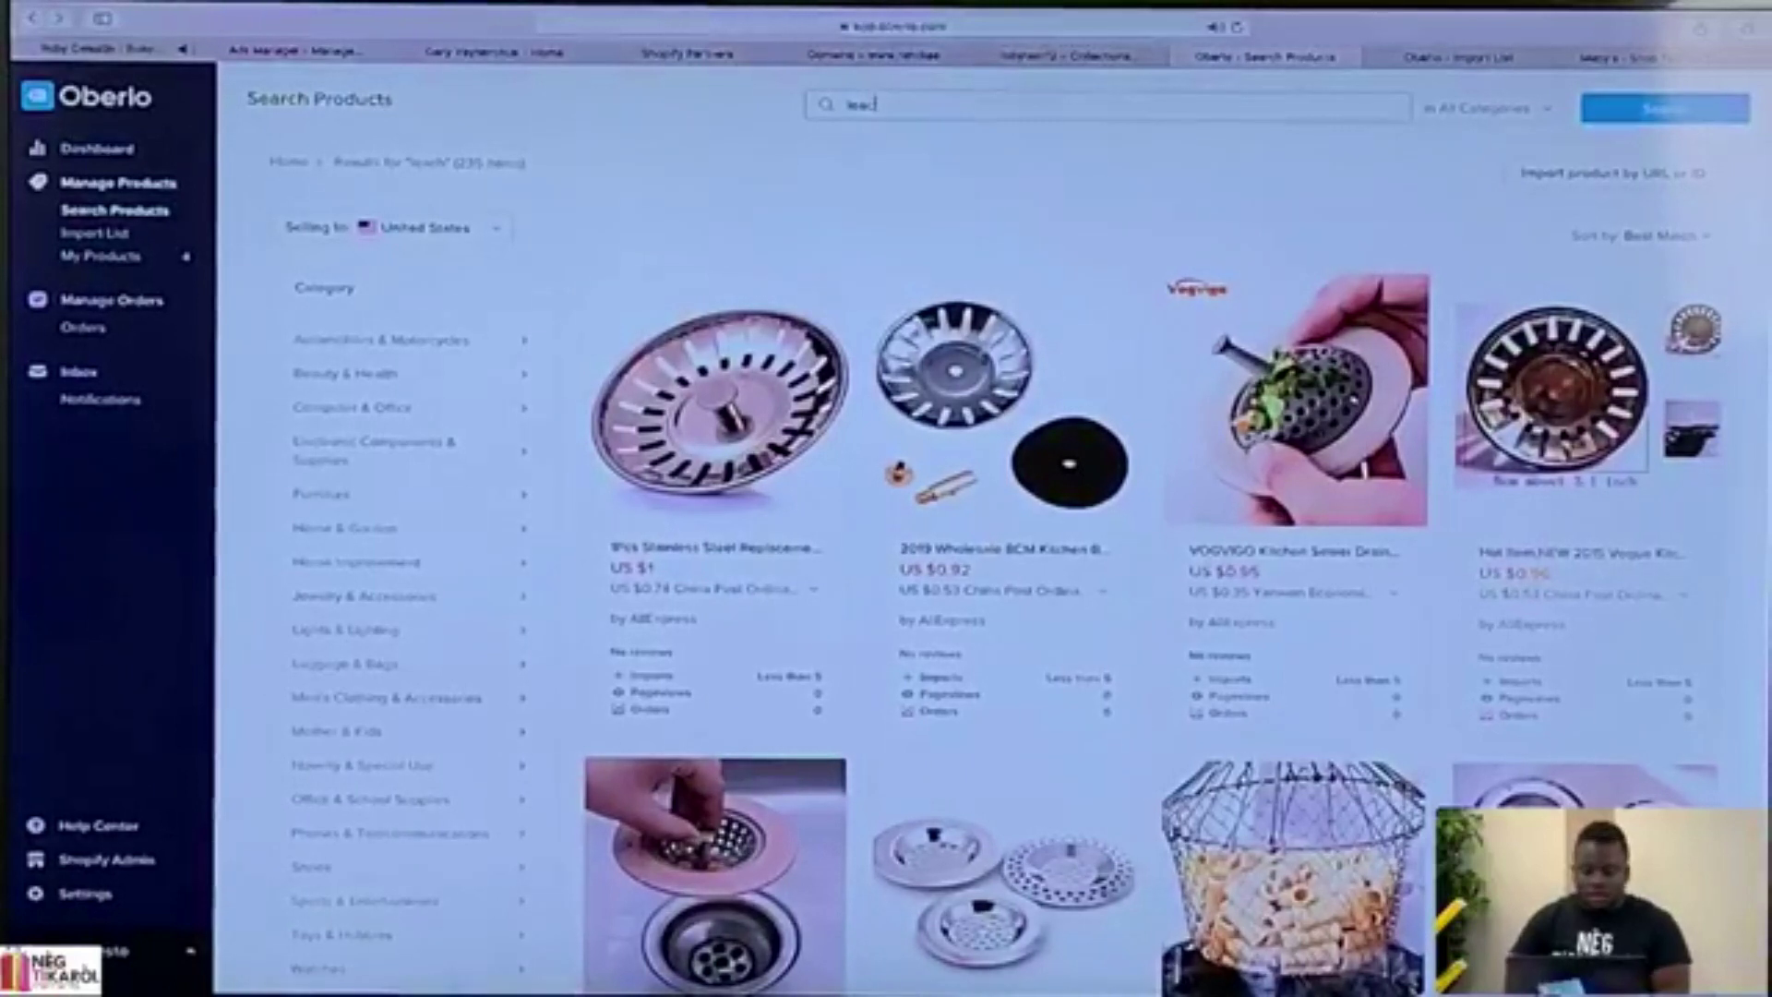
pyautogui.press('Down')
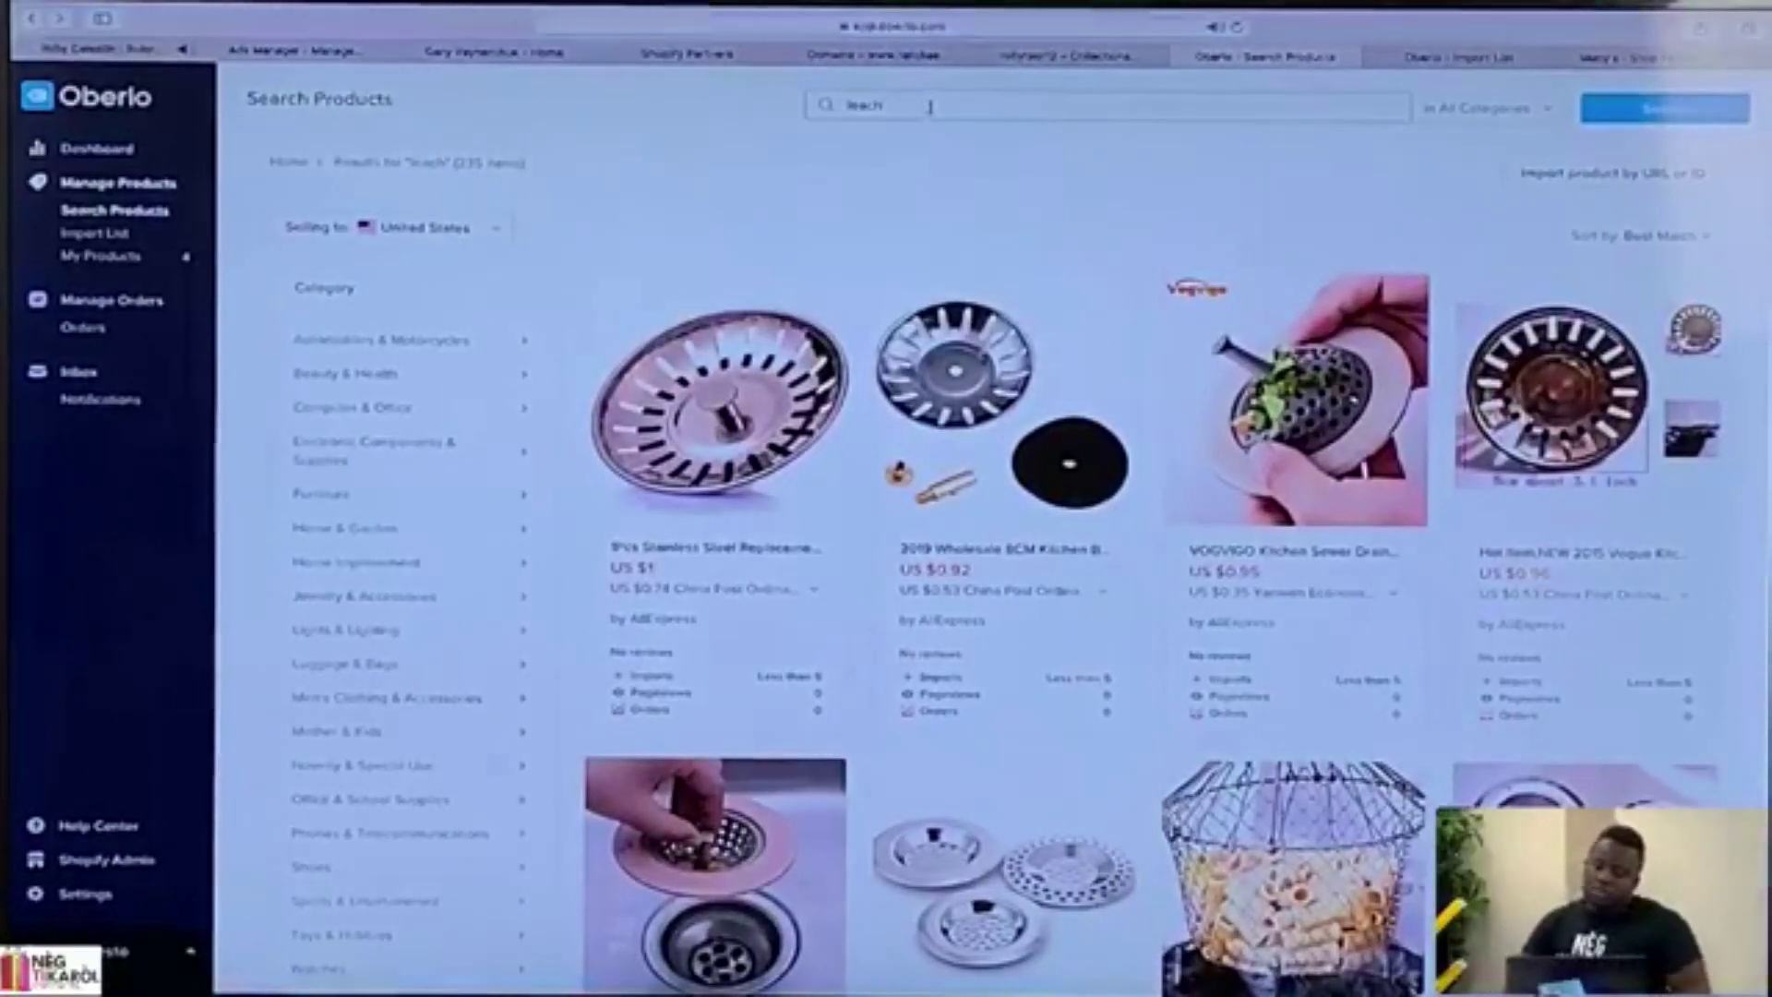
# Search all Oberlo categories for "dog clothes" instead.
pyautogui.moveTo(931, 107); pyautogui.dragTo(757, 93)
pyautogui.write('dog d')
pyautogui.press('Return')
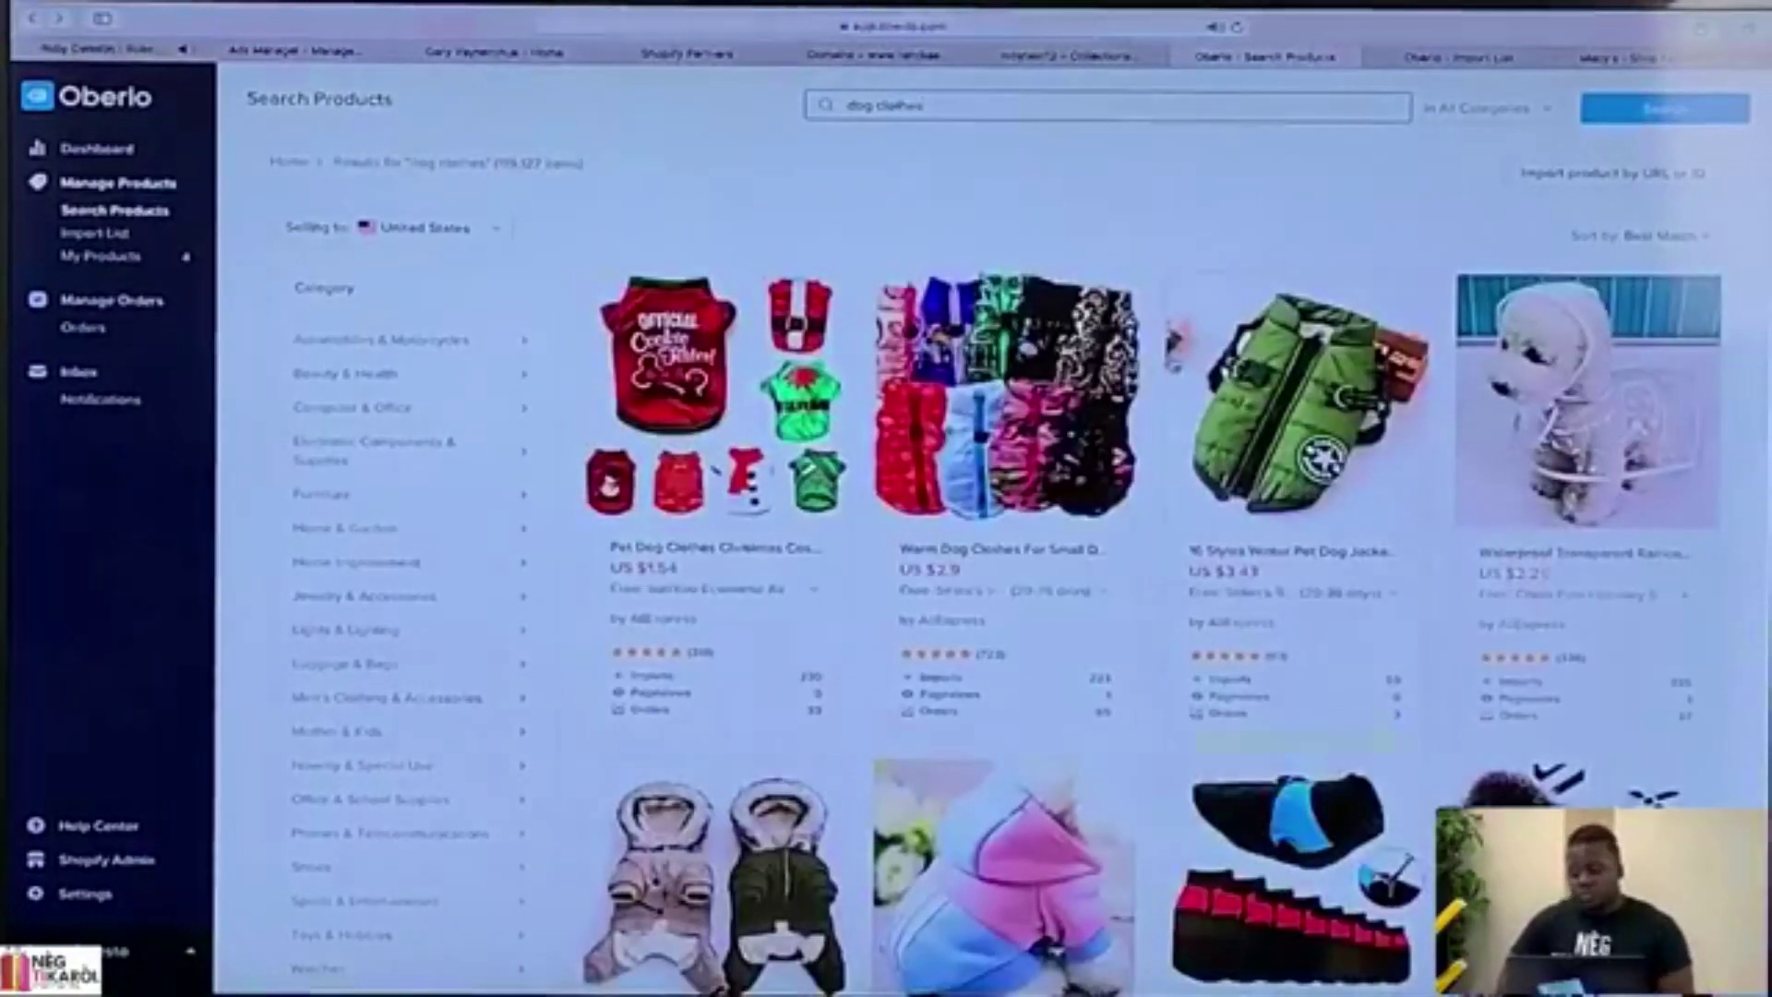
# Look through the dog clothes results and examine the product titles of the first few items.
pyautogui.scroll(-10, 1153, 554)
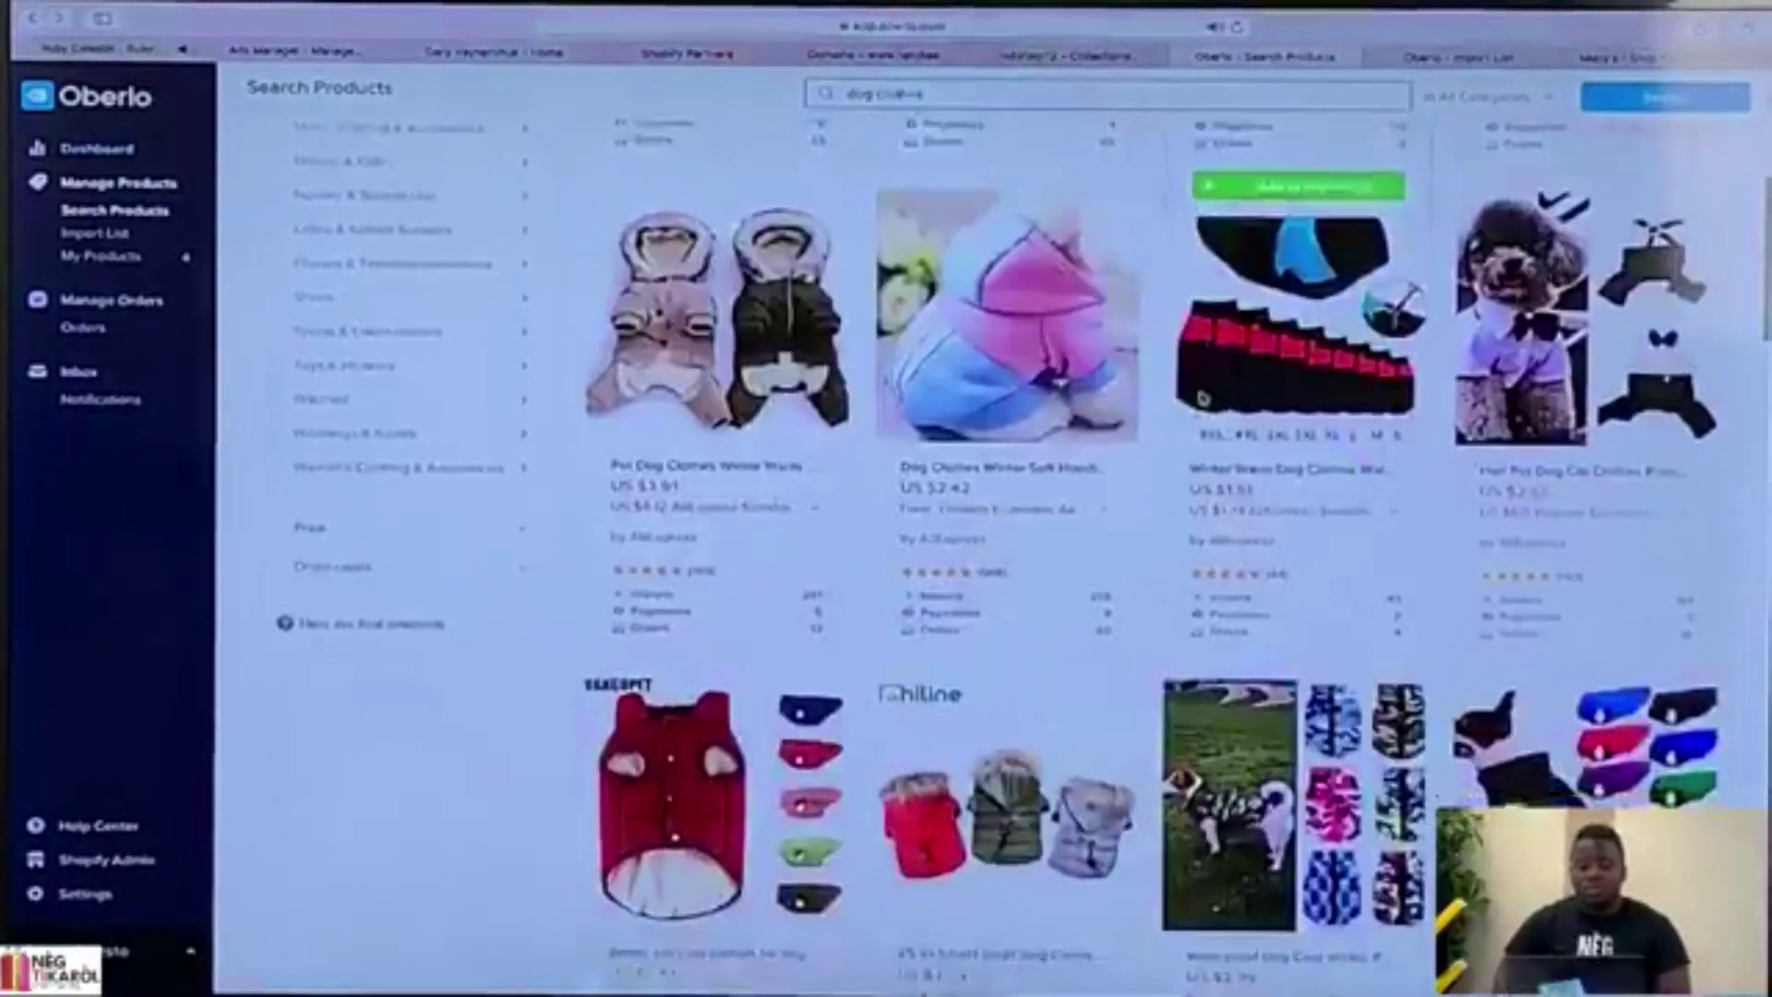
pyautogui.scroll(-5, 1153, 553)
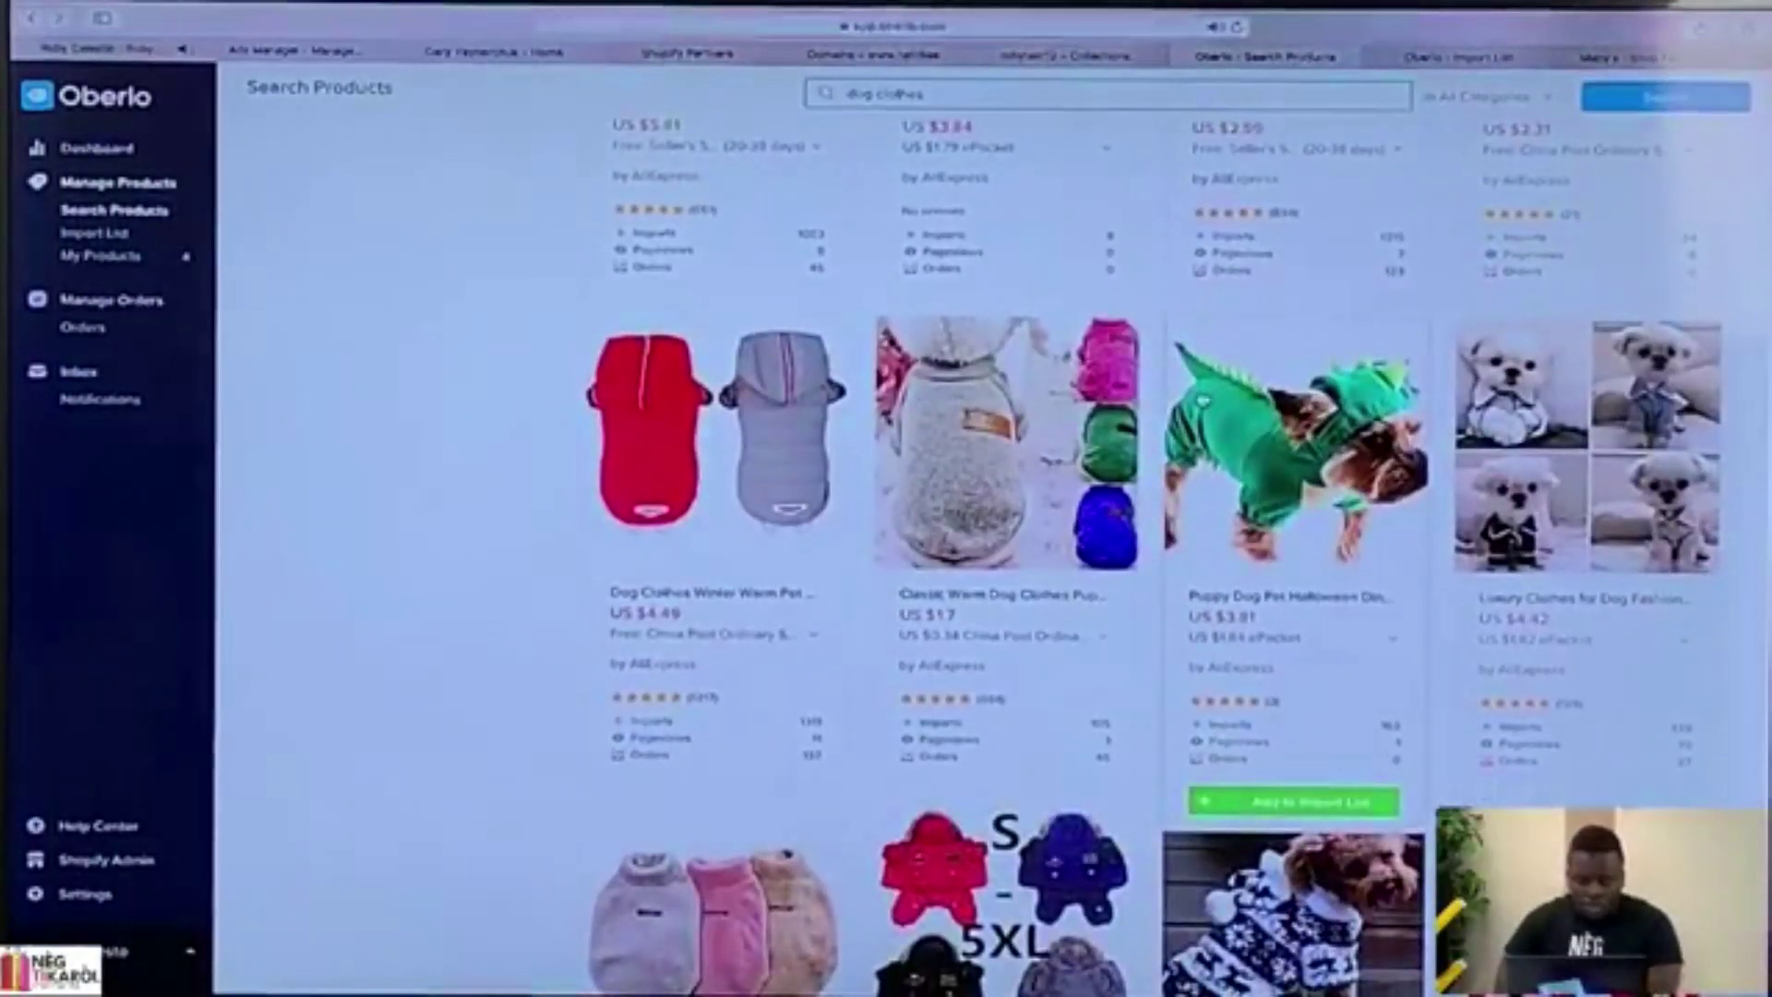
pyautogui.scroll(-8, 1203, 404)
pyautogui.scroll(-10, 1202, 403)
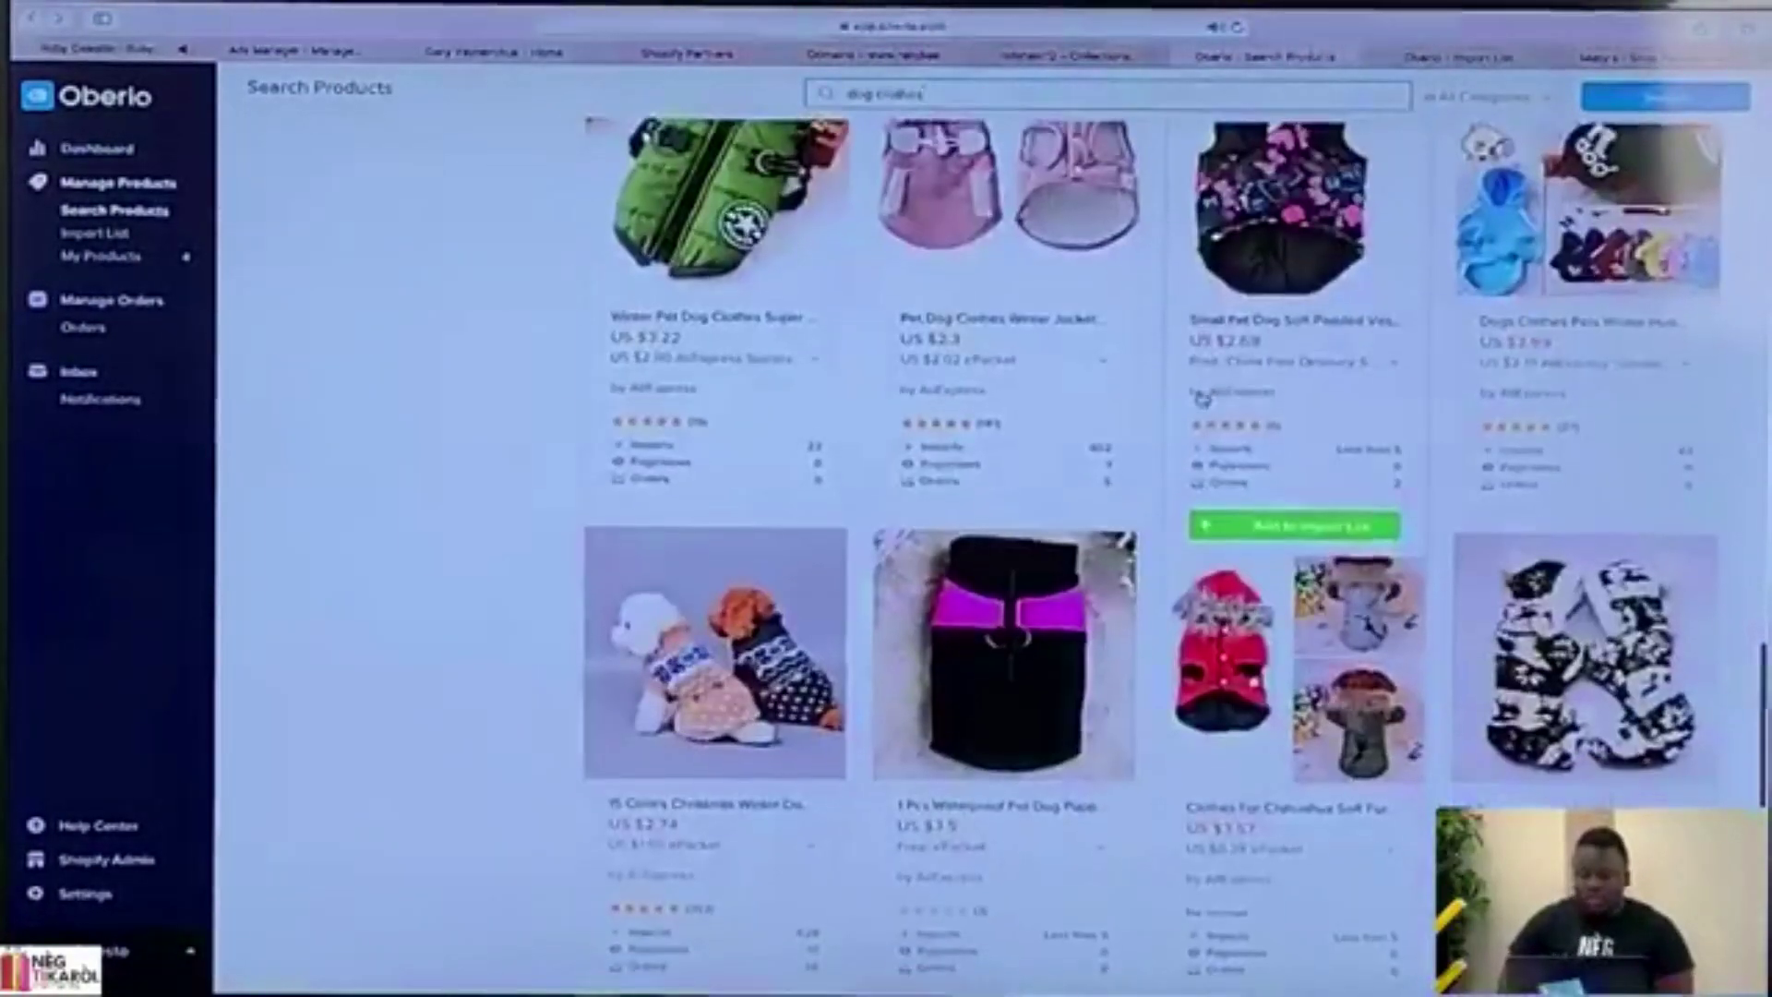
pyautogui.scroll(15, 1202, 397)
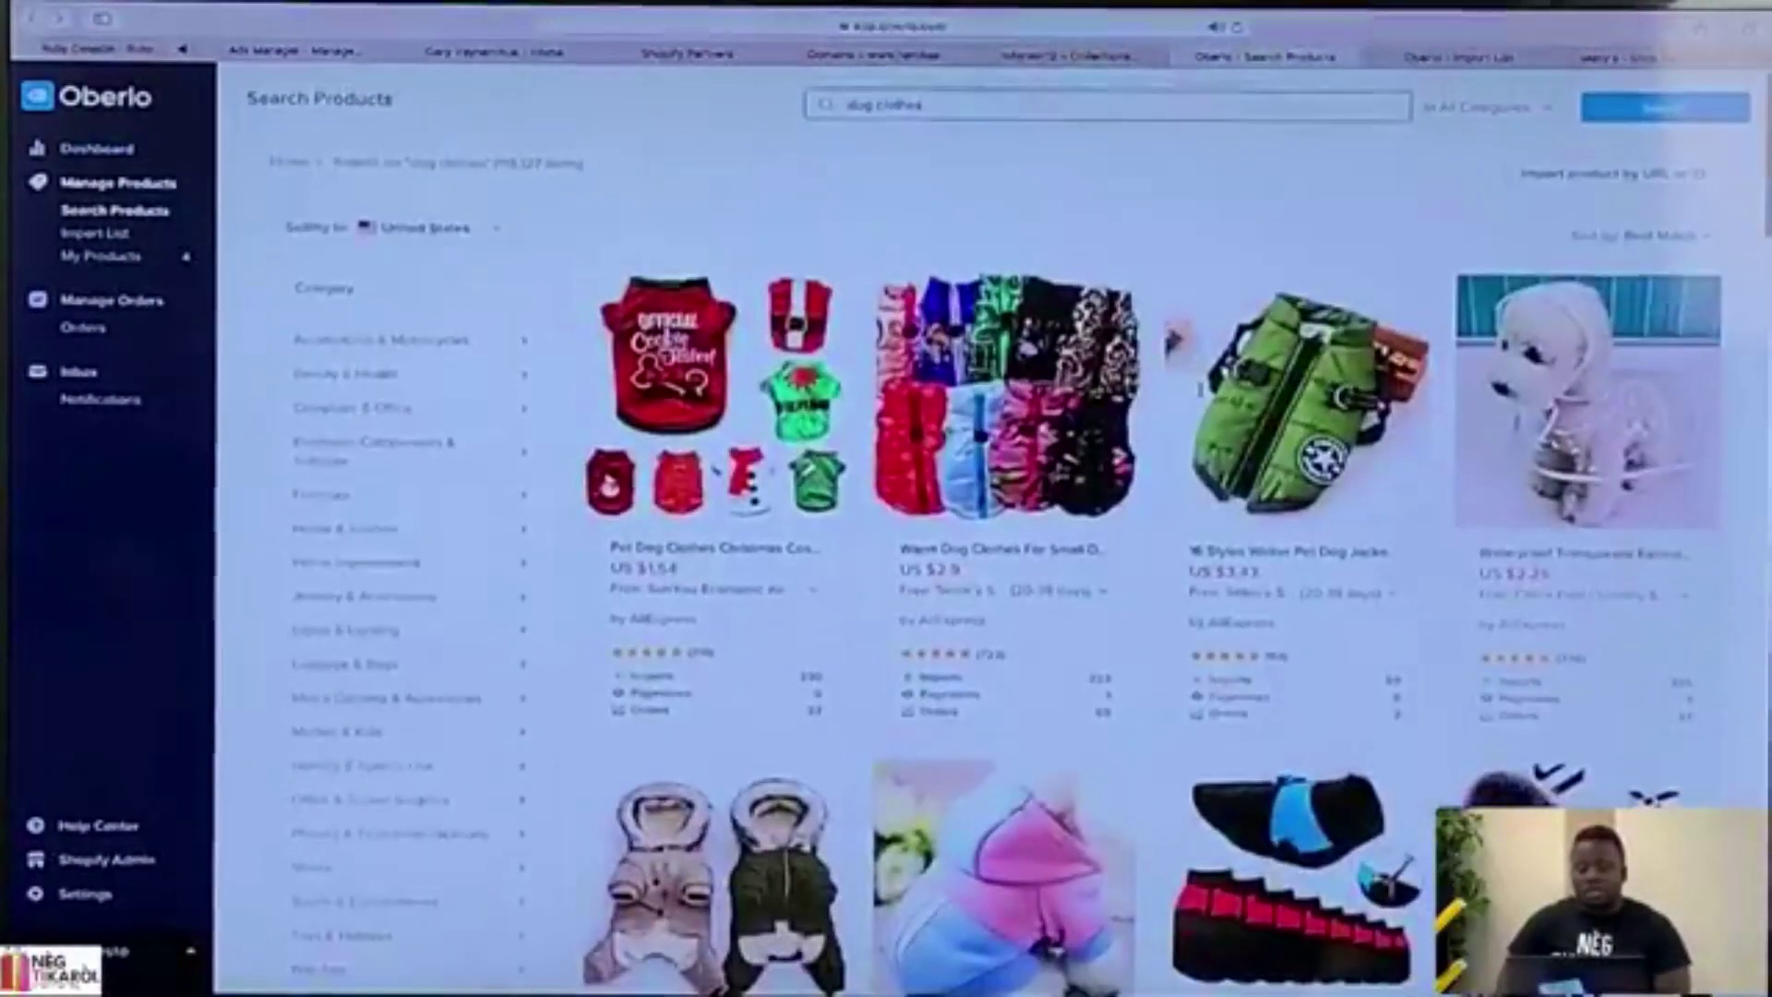
pyautogui.moveTo(992, 579)
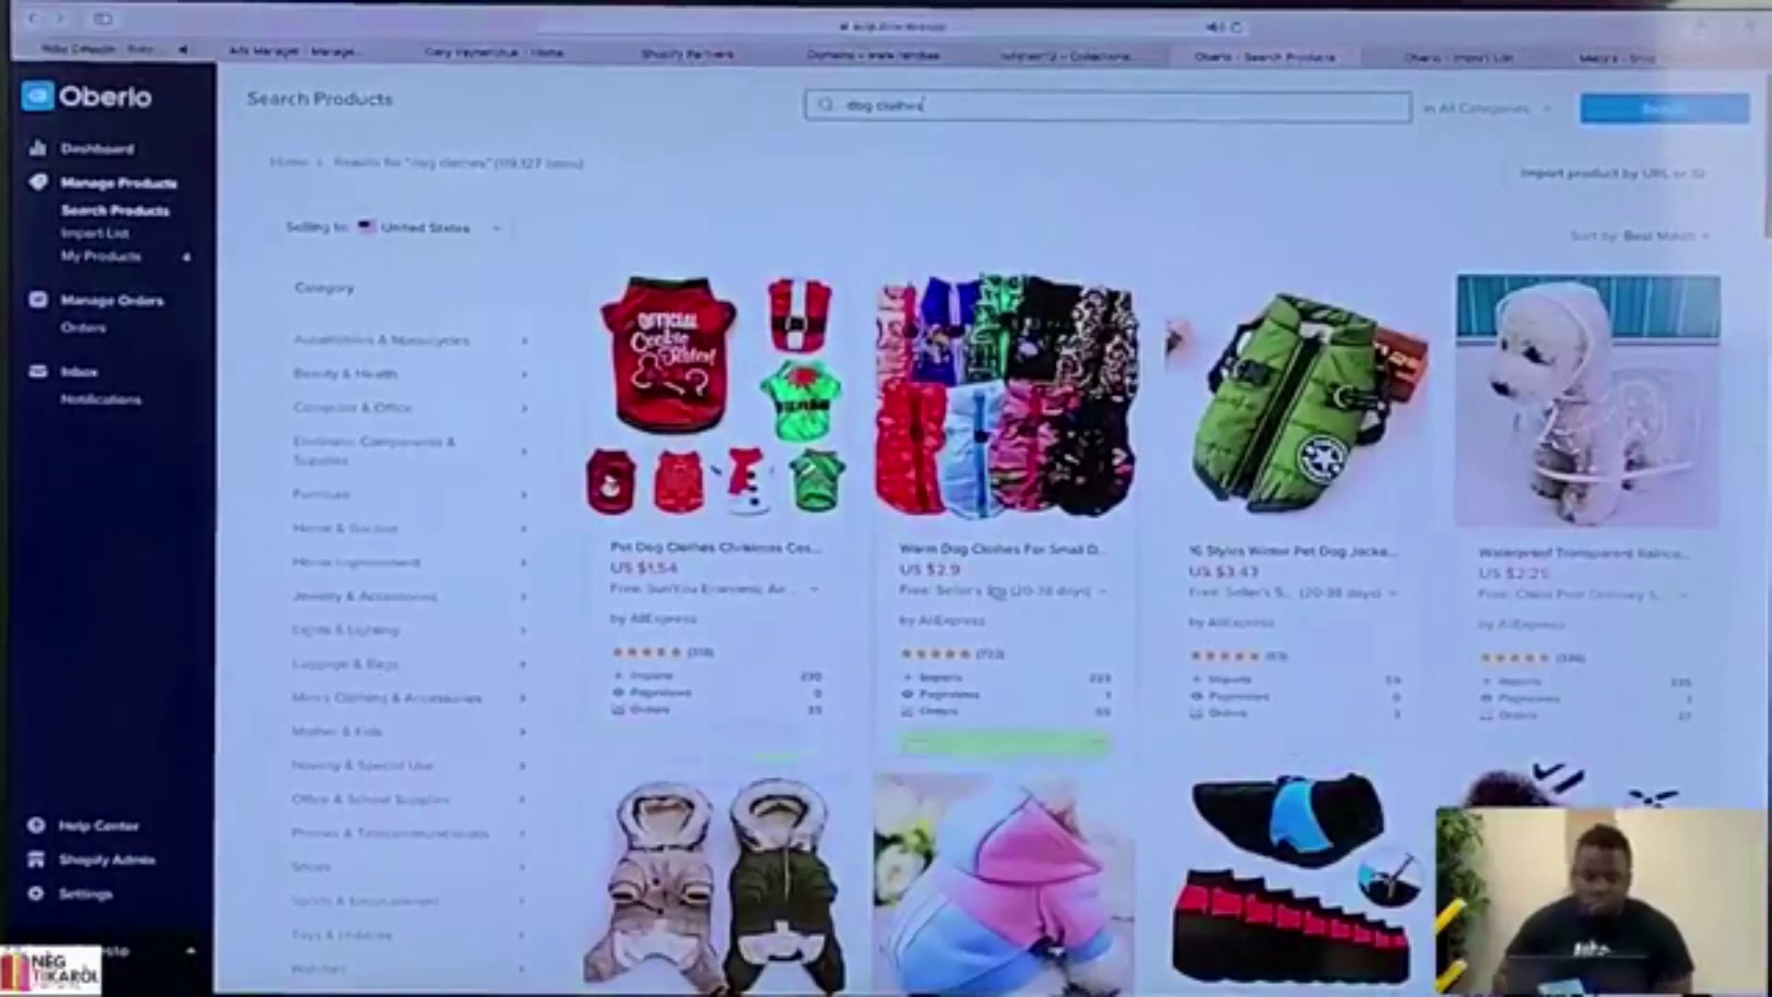
pyautogui.moveTo(841, 569)
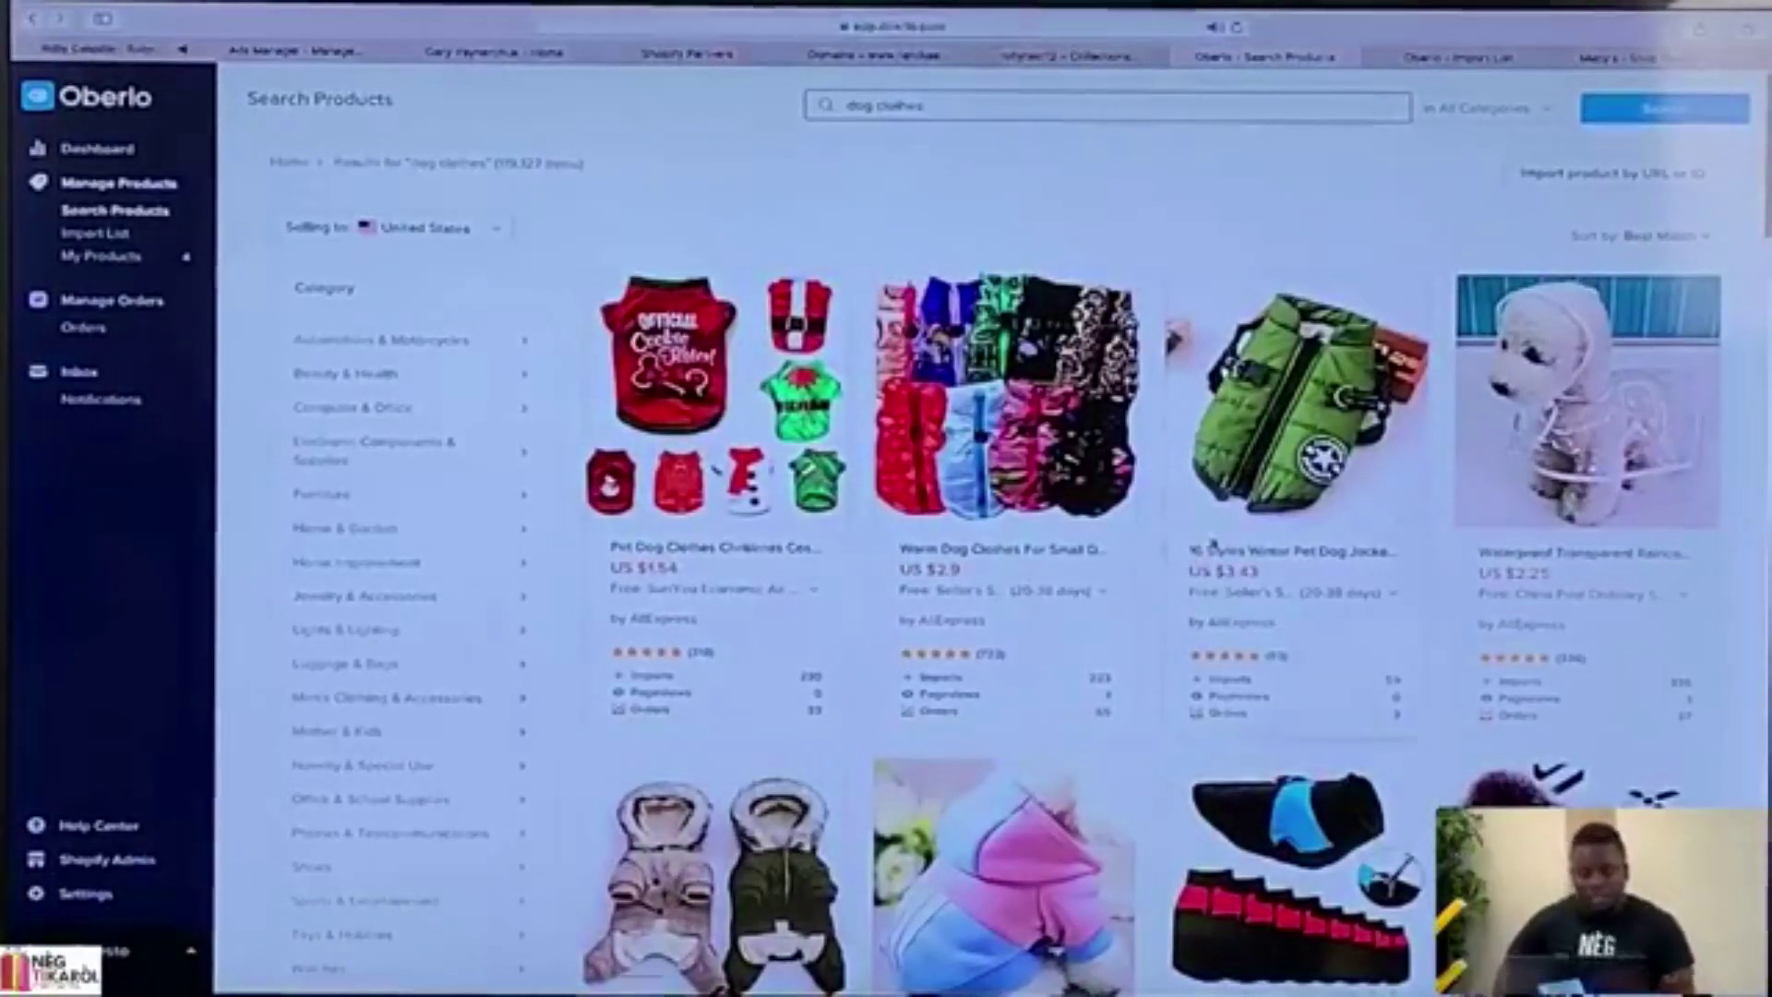
pyautogui.scroll(-5, 1353, 580)
pyautogui.scroll(5, 1353, 581)
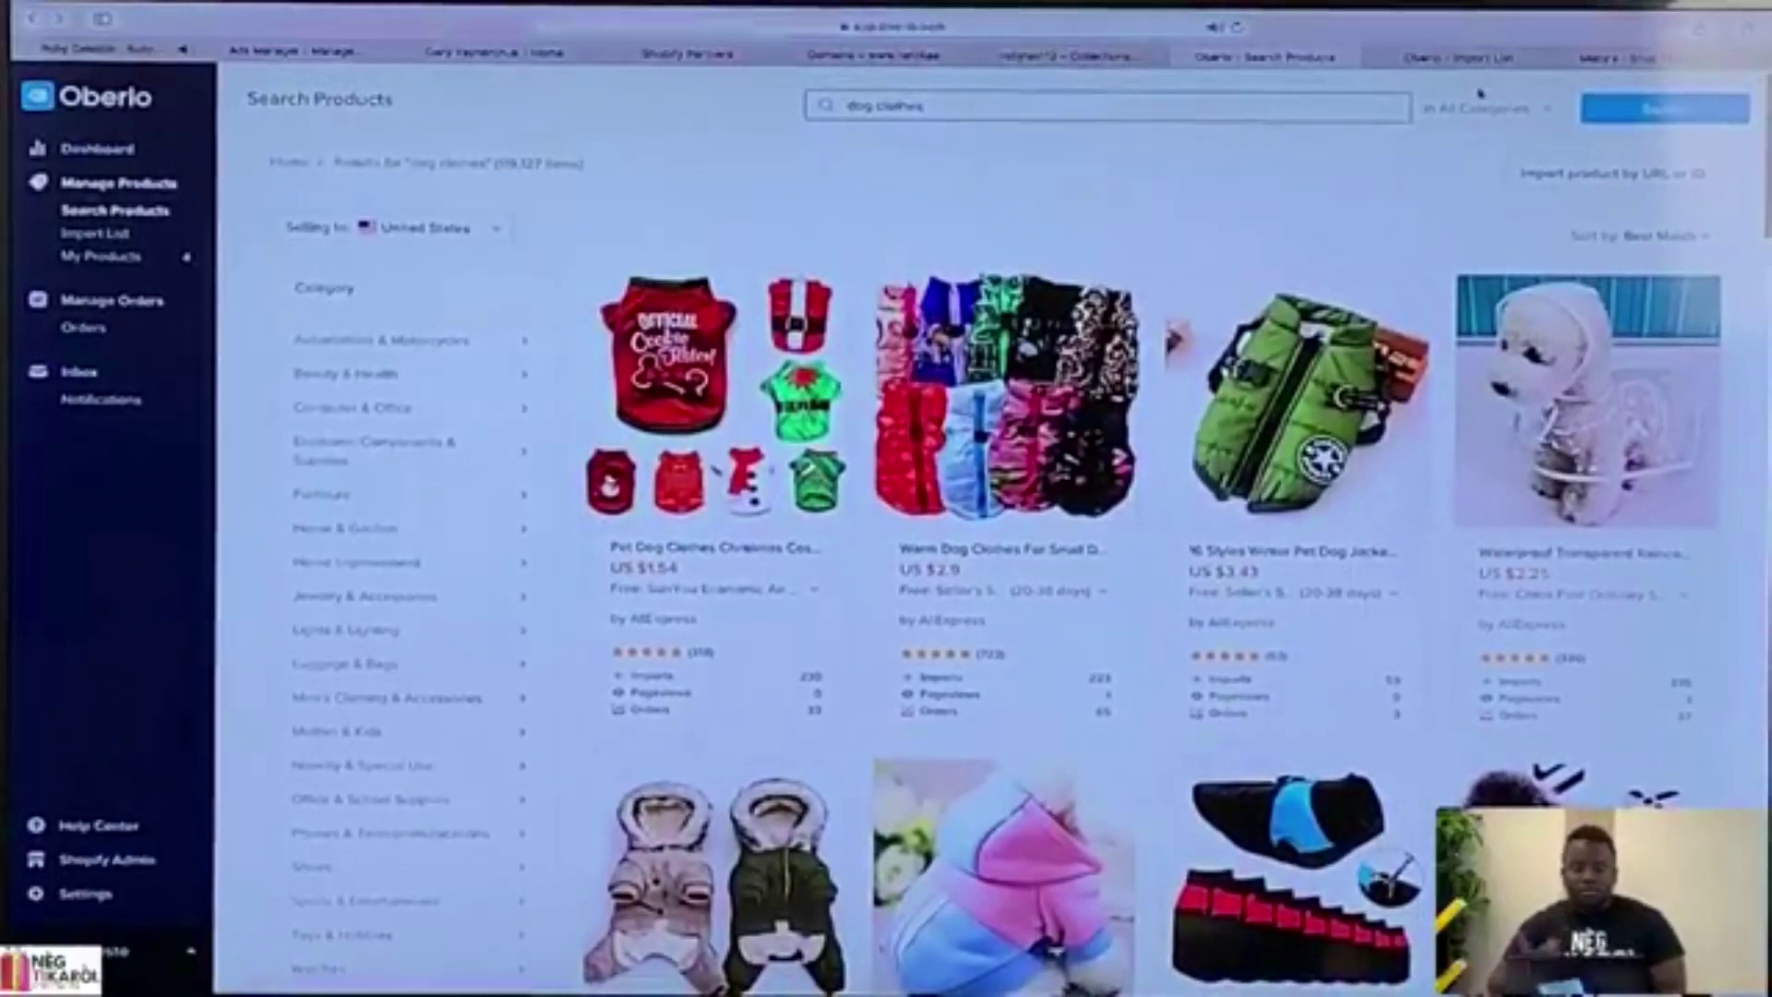
# Switch to the unsaved Rad Tichyen collection in Shopify, change its collection type to Manual and save it.
pyautogui.click(1067, 55)
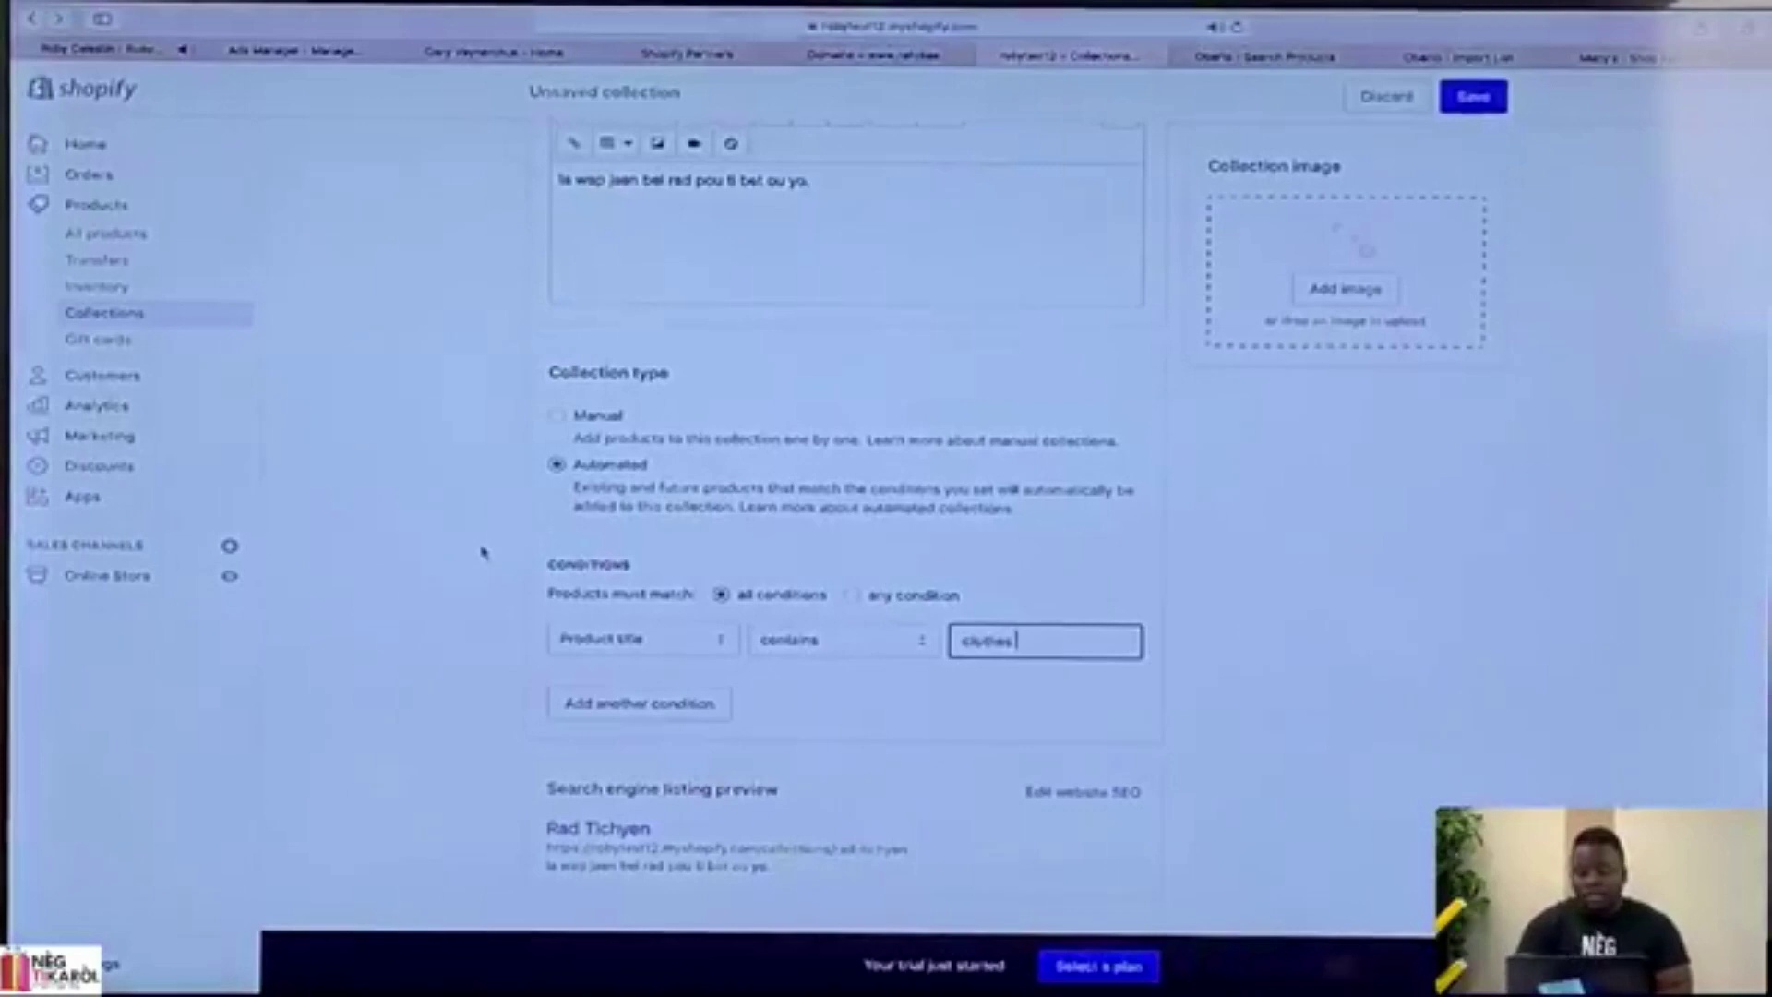
pyautogui.scroll(-2, 481, 552)
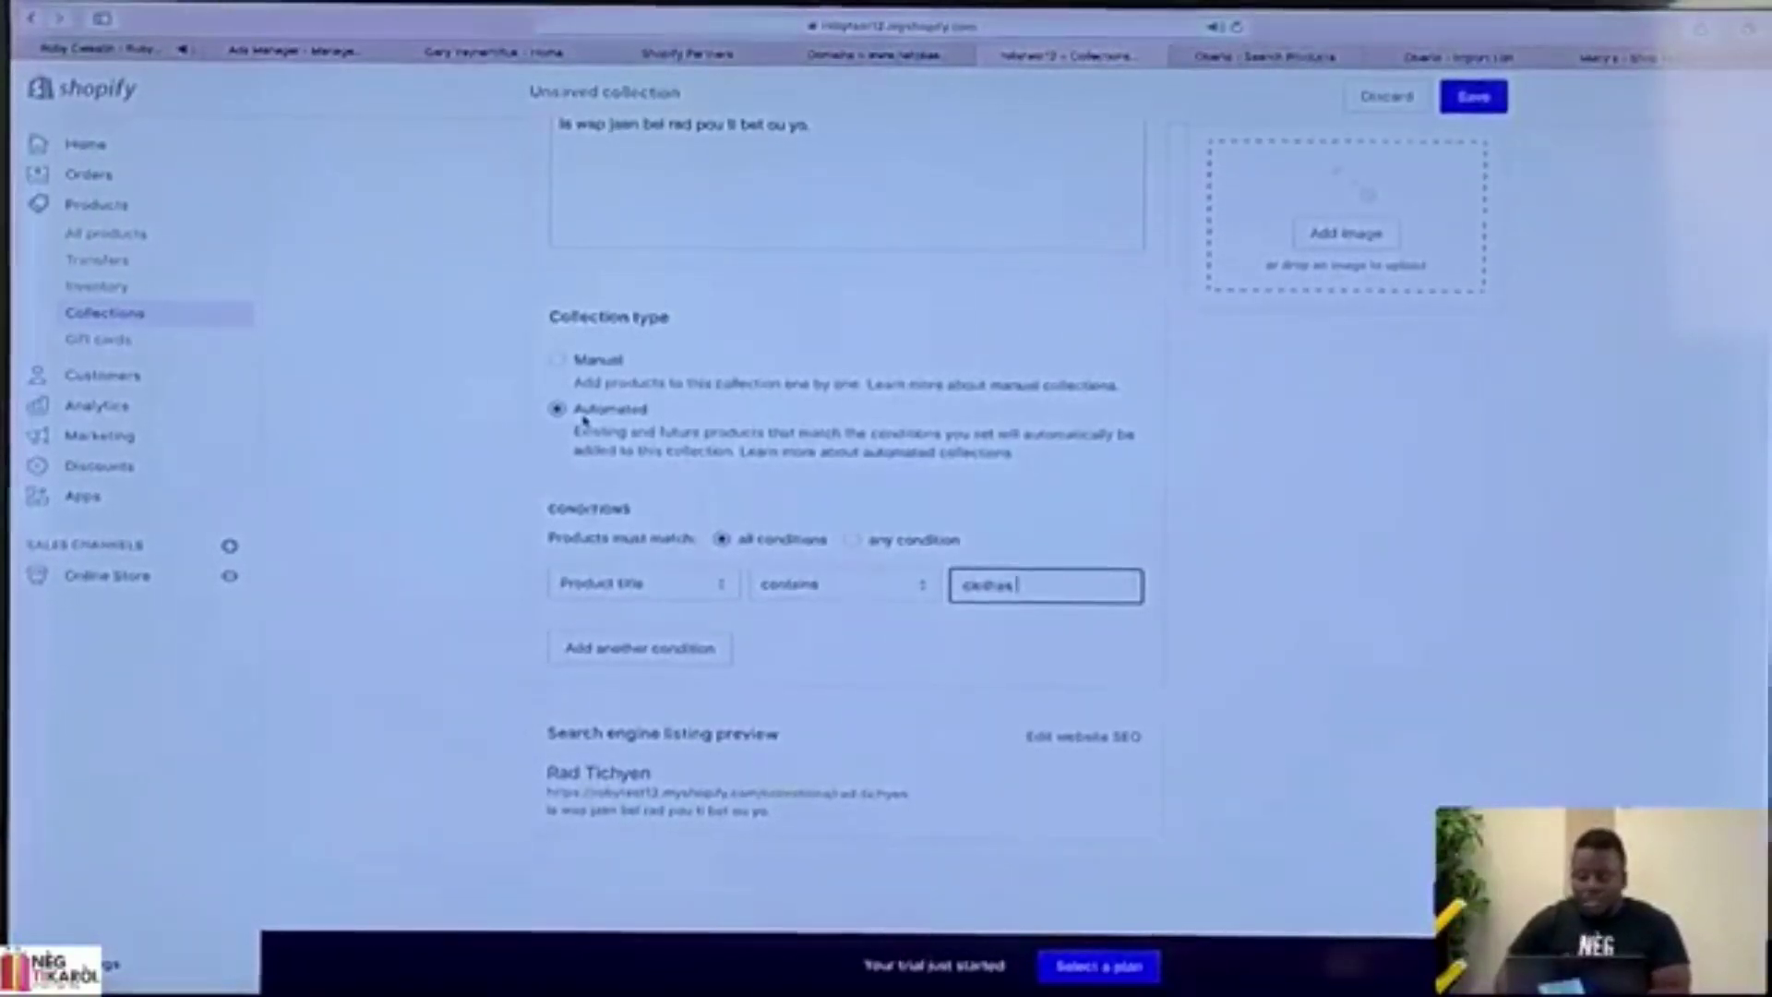
pyautogui.click(557, 360)
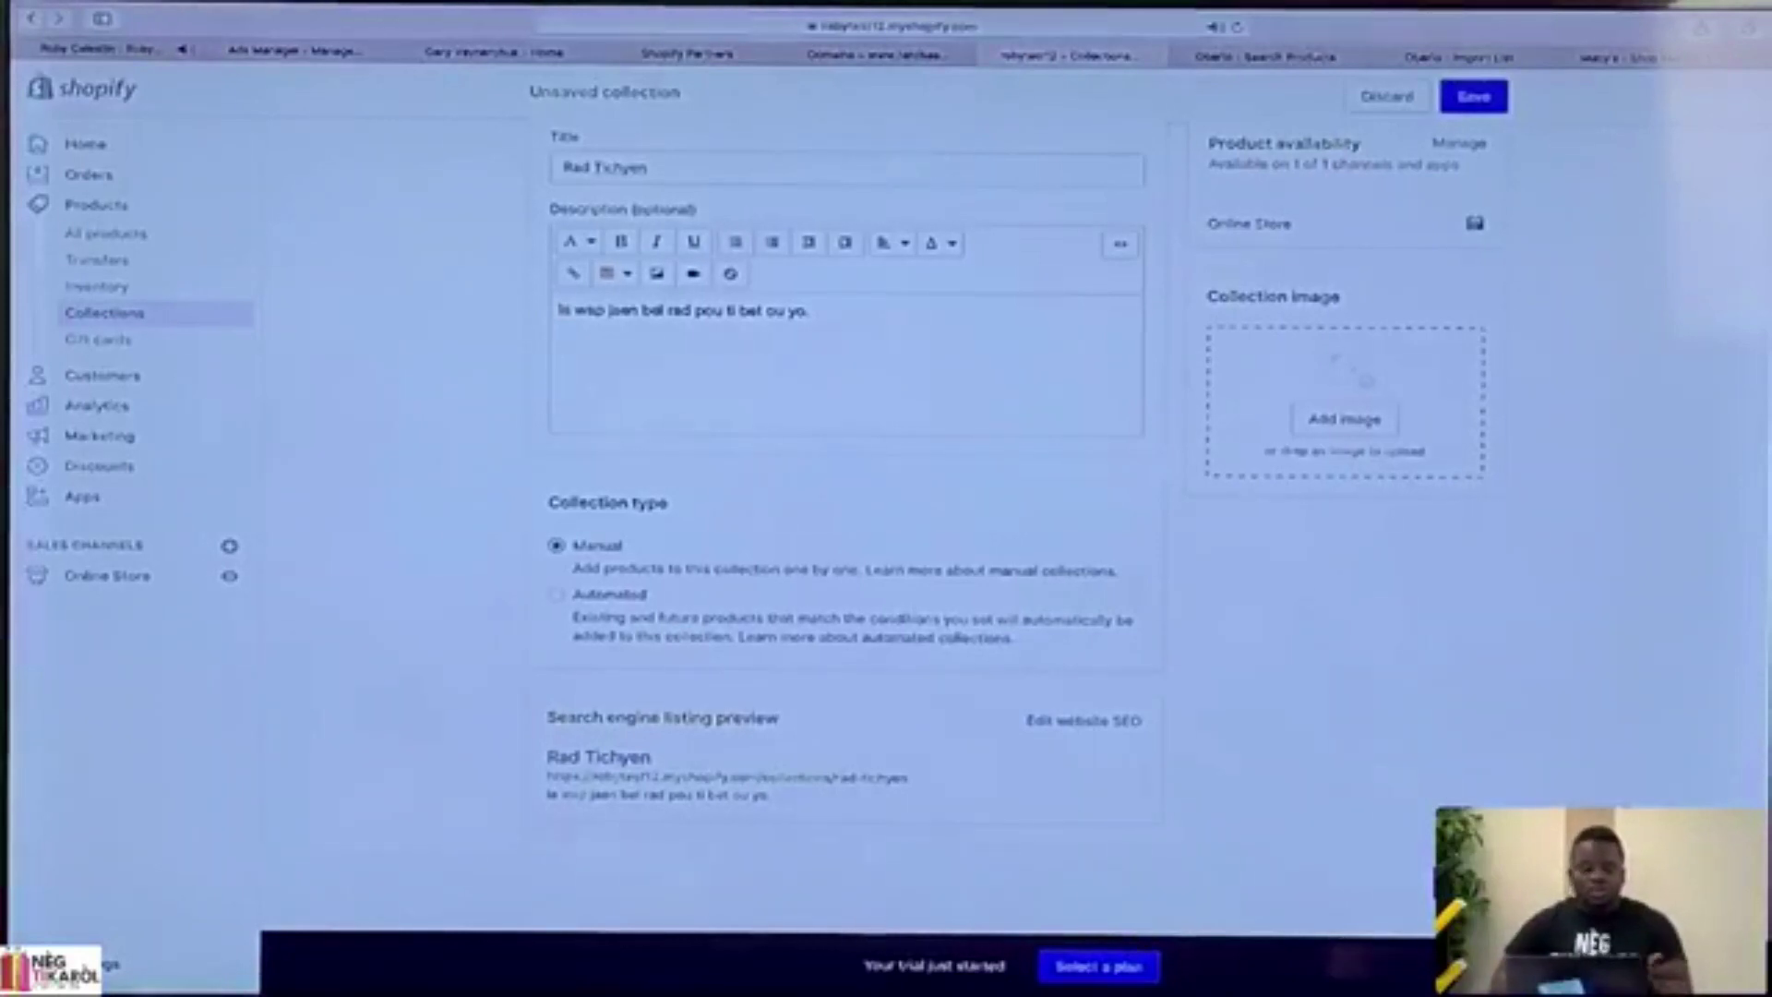
pyautogui.scroll(2, 1452, 645)
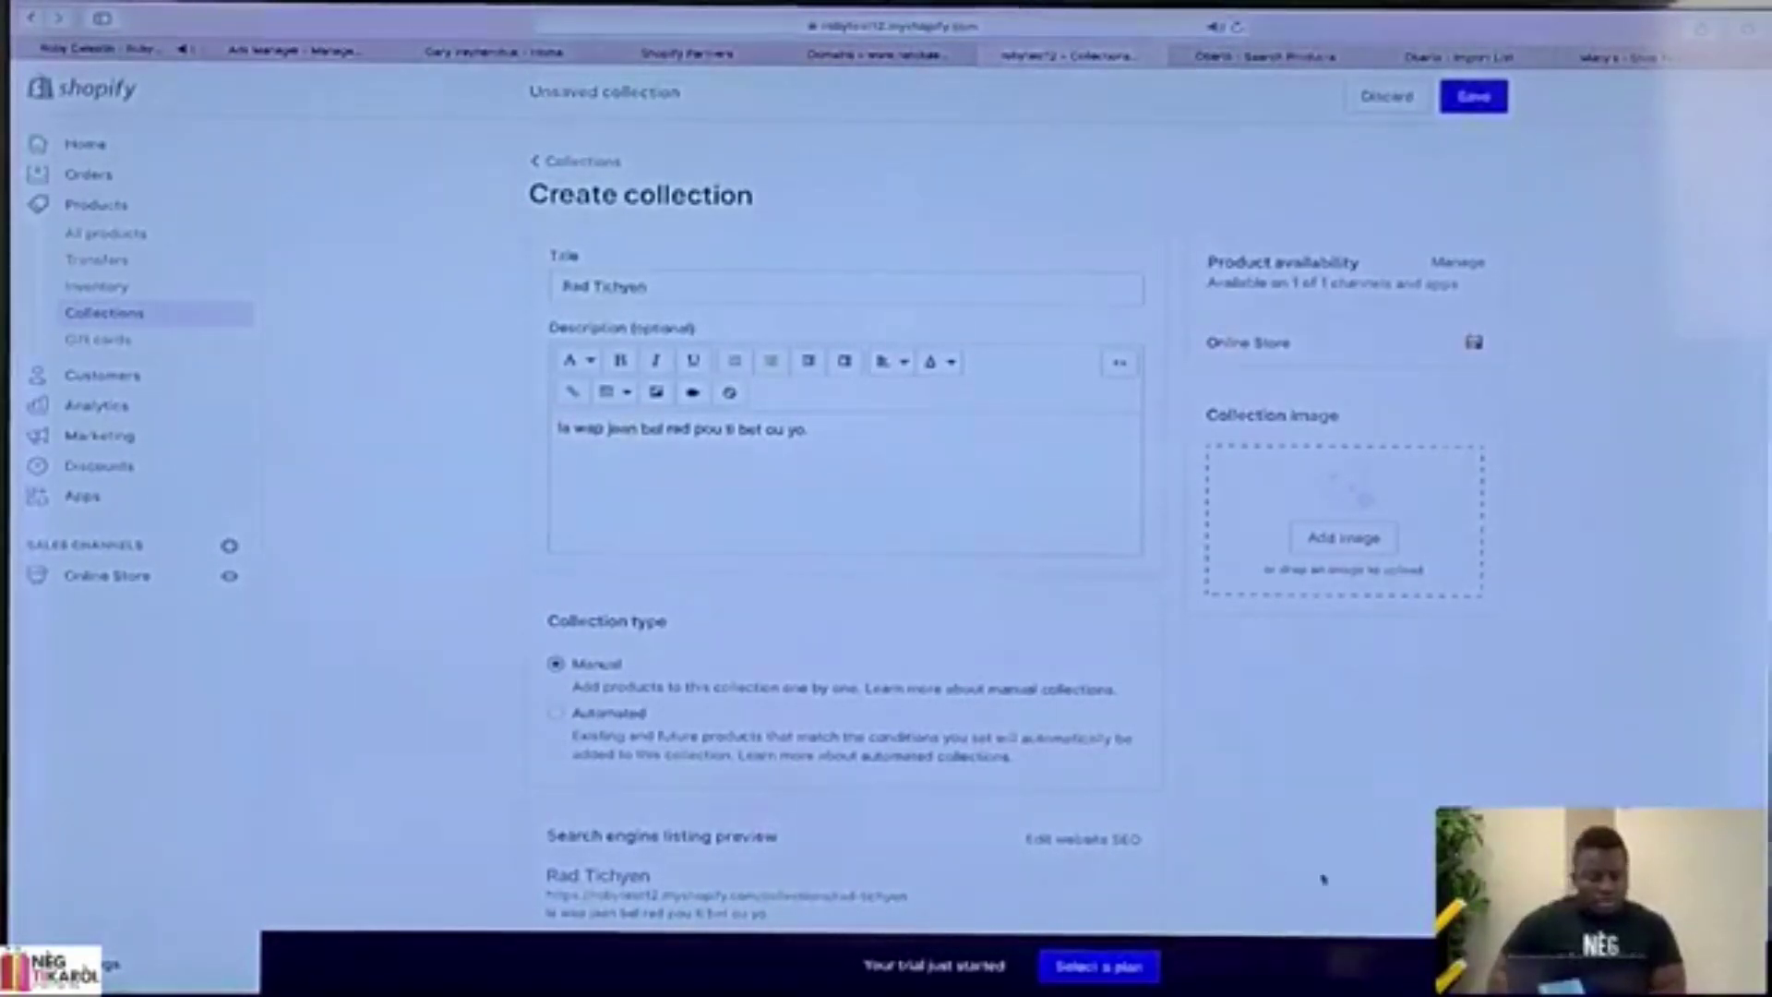
pyautogui.scroll(-2, 1277, 863)
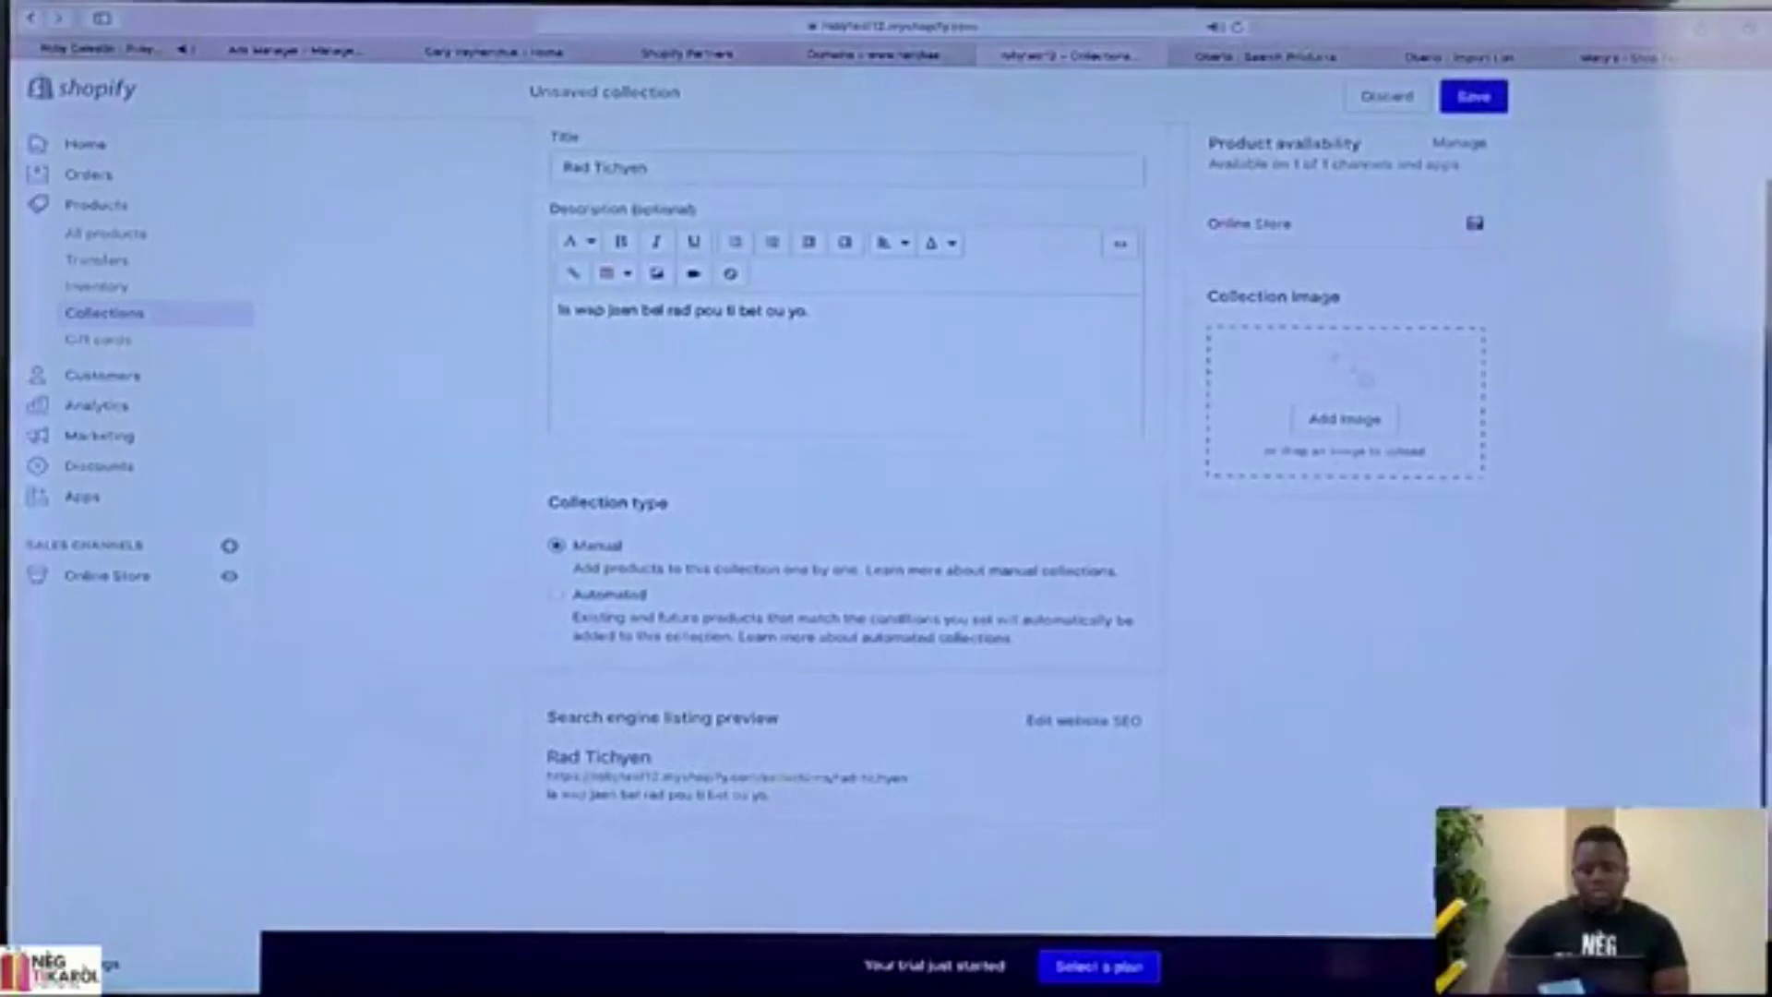
pyautogui.press('super+s')
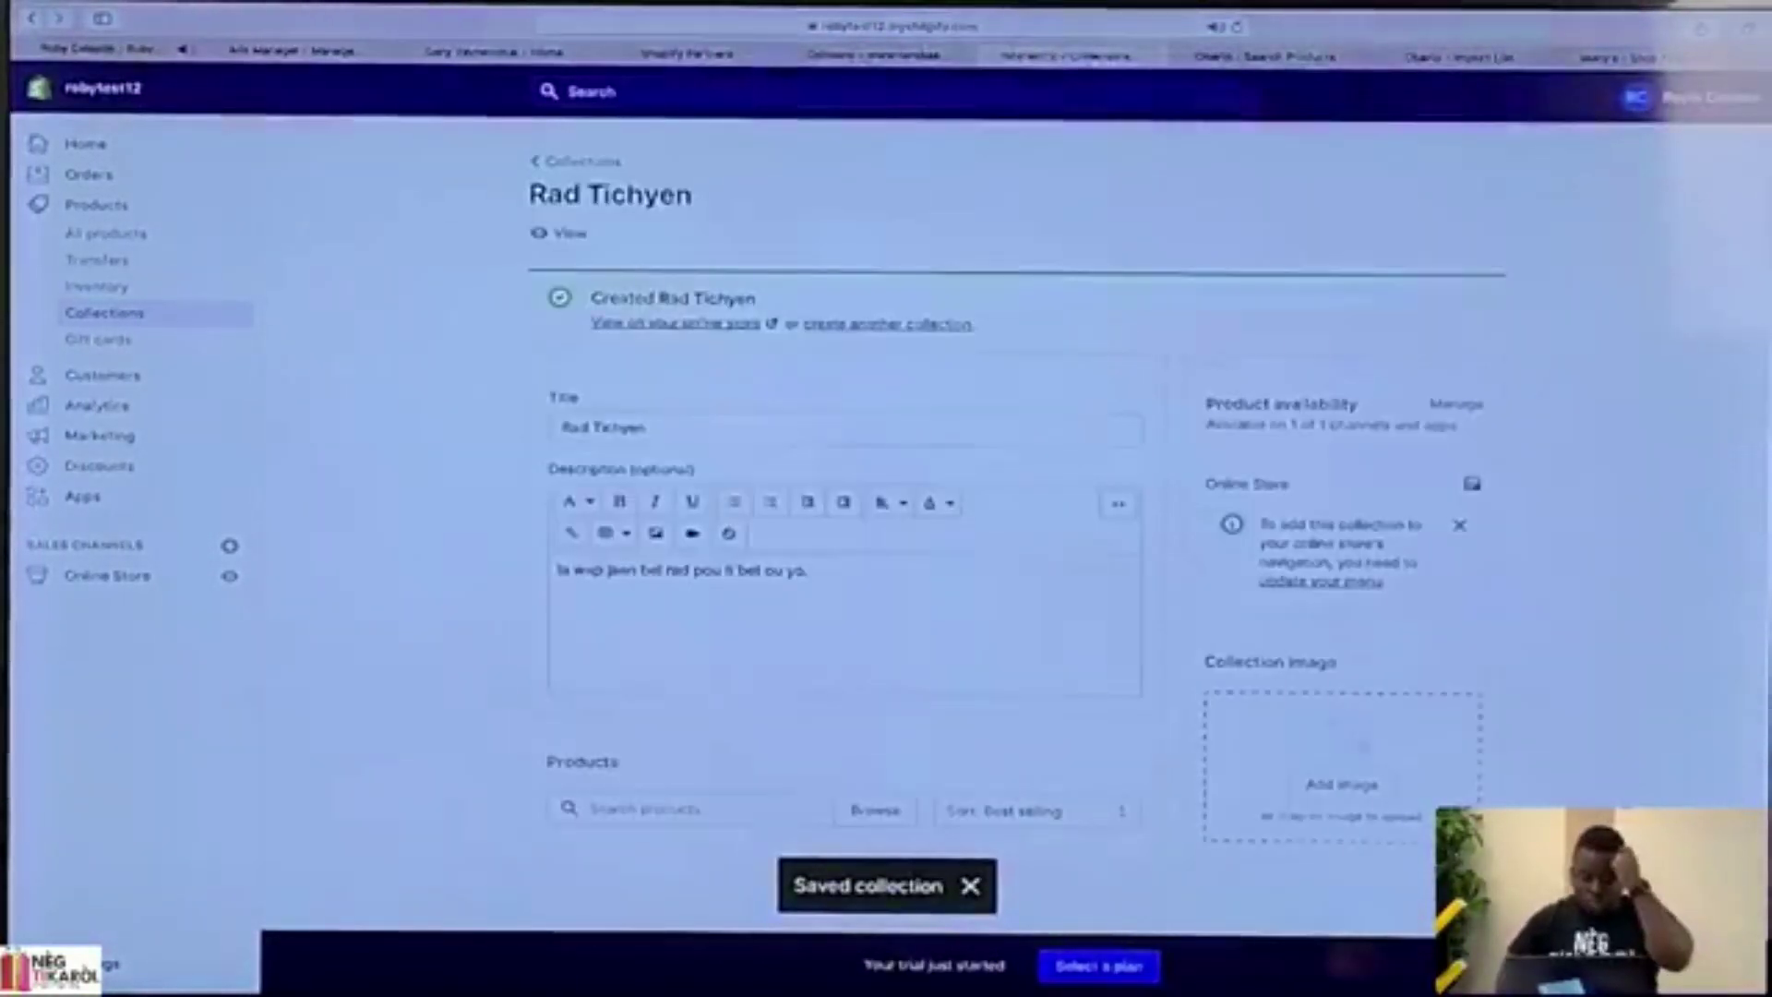
# Open the online store's Themes page, and switch to the Macy's website to look through its home page.
pyautogui.click(107, 313)
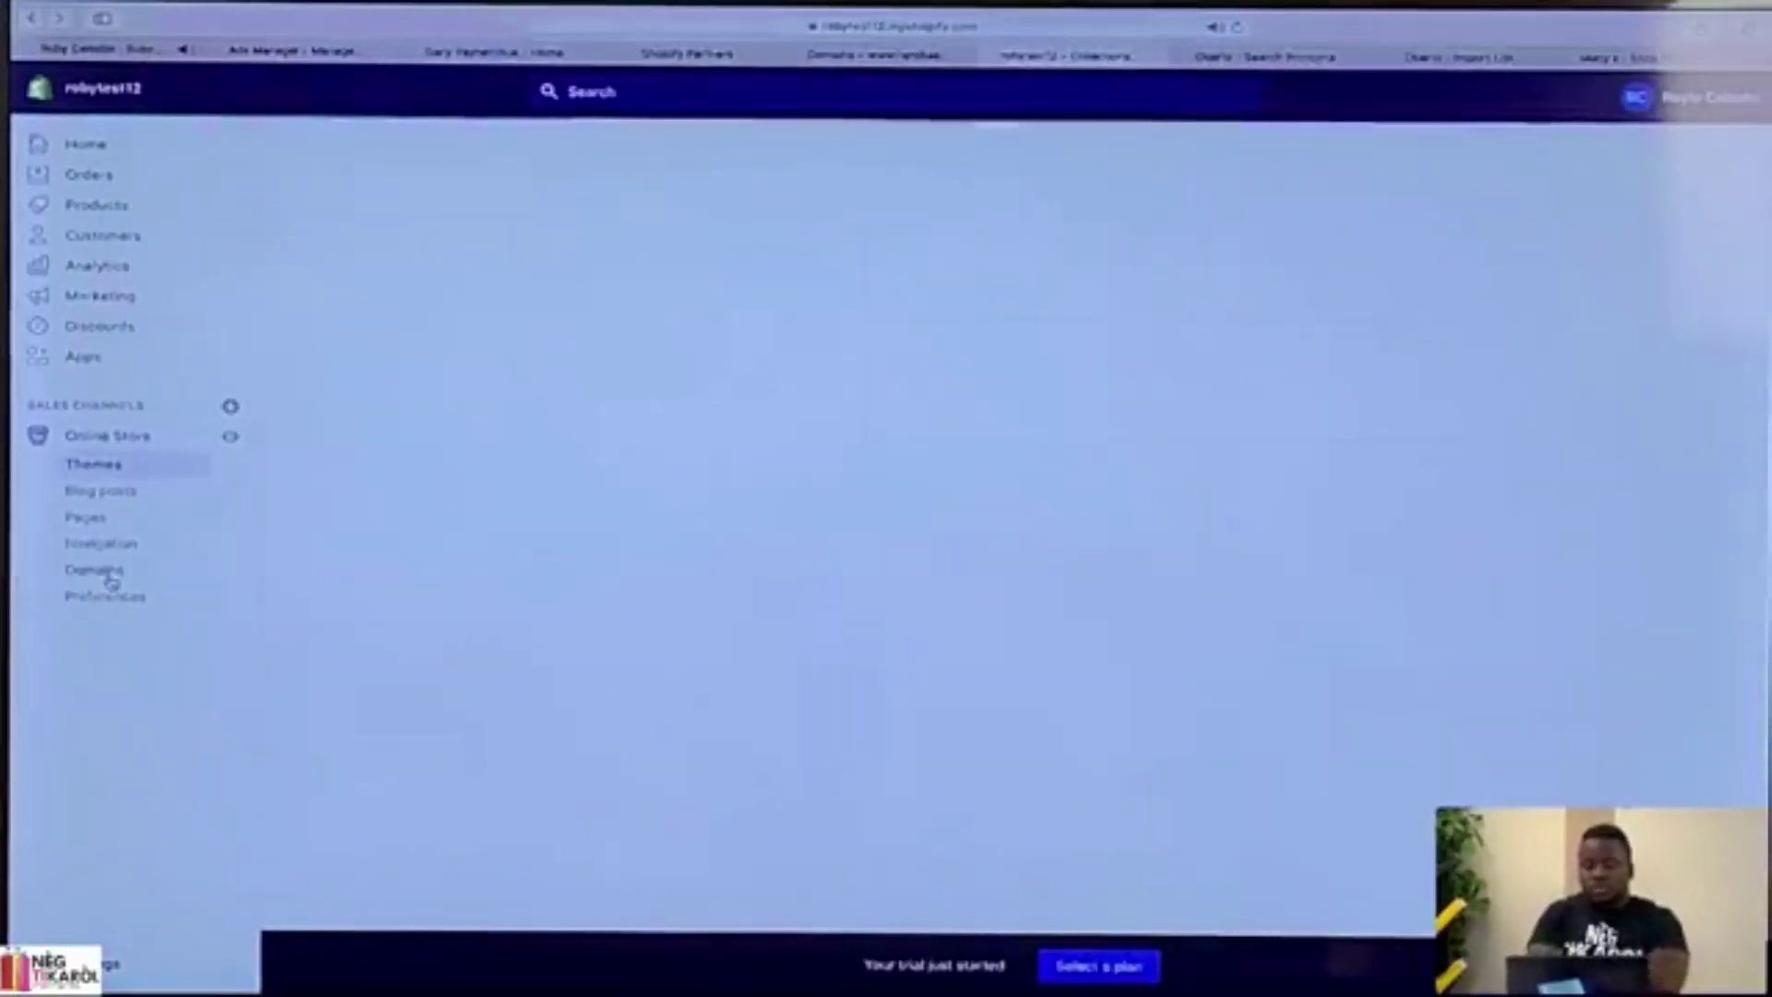
pyautogui.click(109, 464)
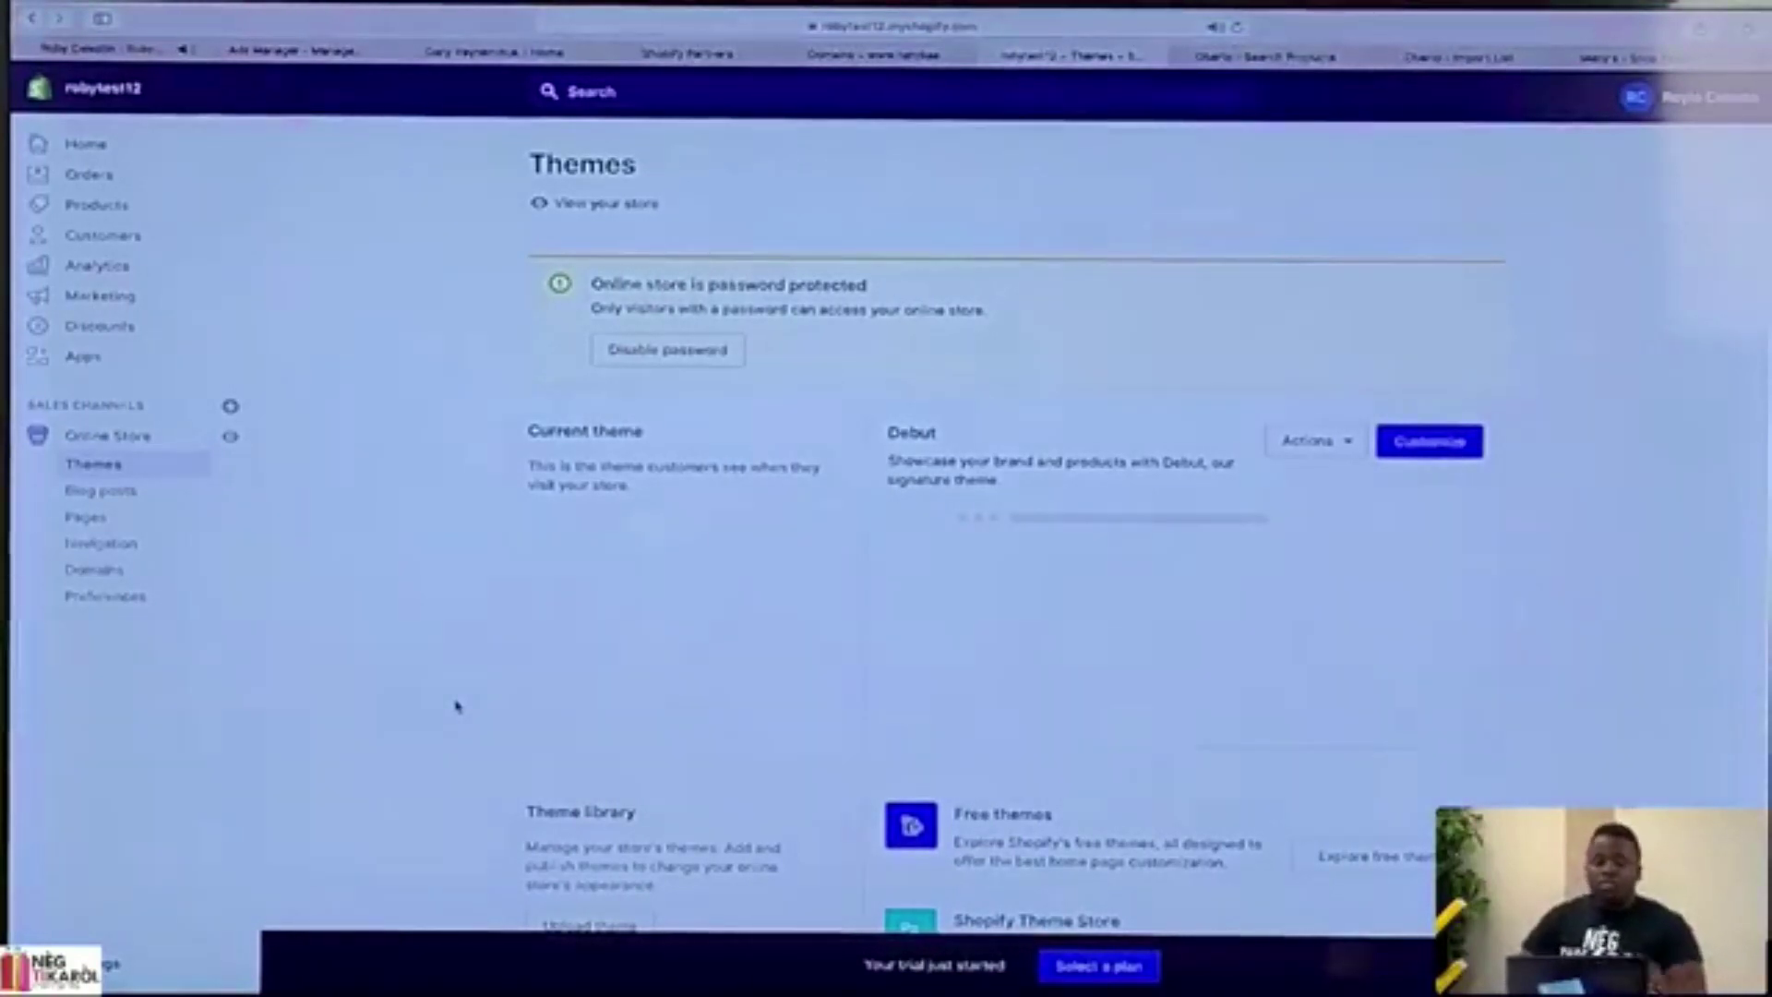
pyautogui.click(1567, 63)
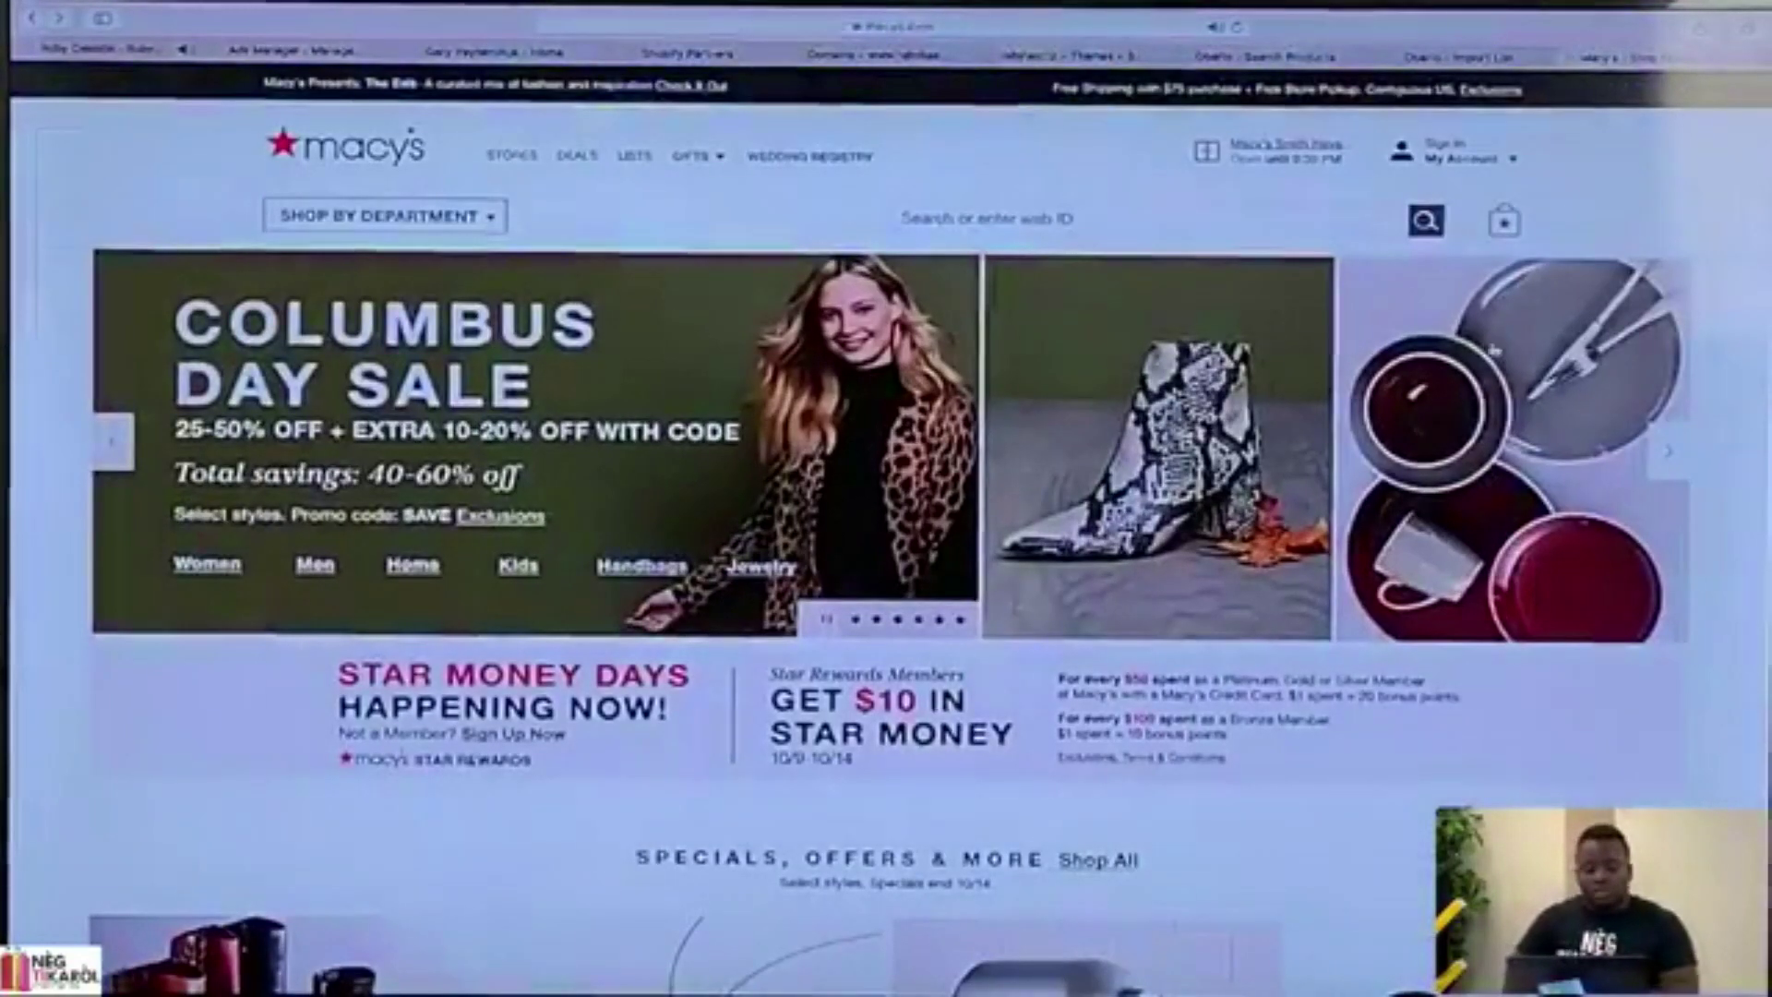
pyautogui.scroll(-1, 886, 461)
pyautogui.scroll(-10, 886, 553)
pyautogui.scroll(12, 886, 554)
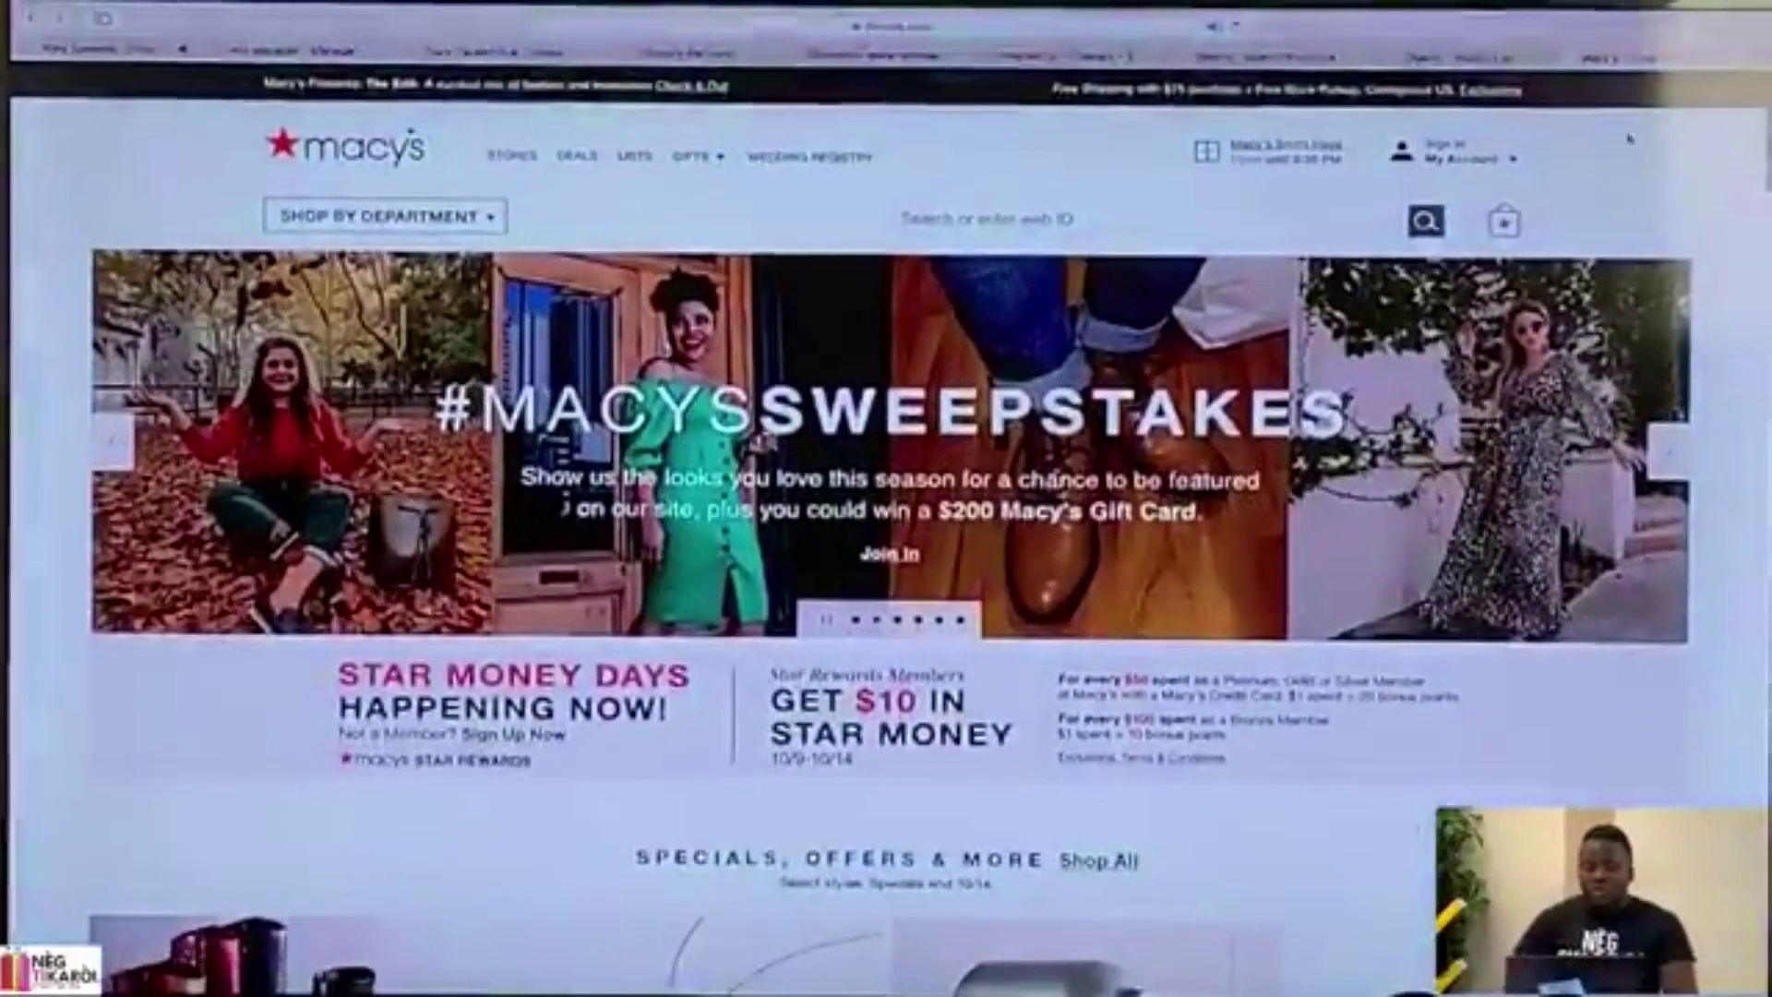
# Switch back to the Shopify admin and open the form for buying a new domain from the store's domain settings.
pyautogui.click(1066, 56)
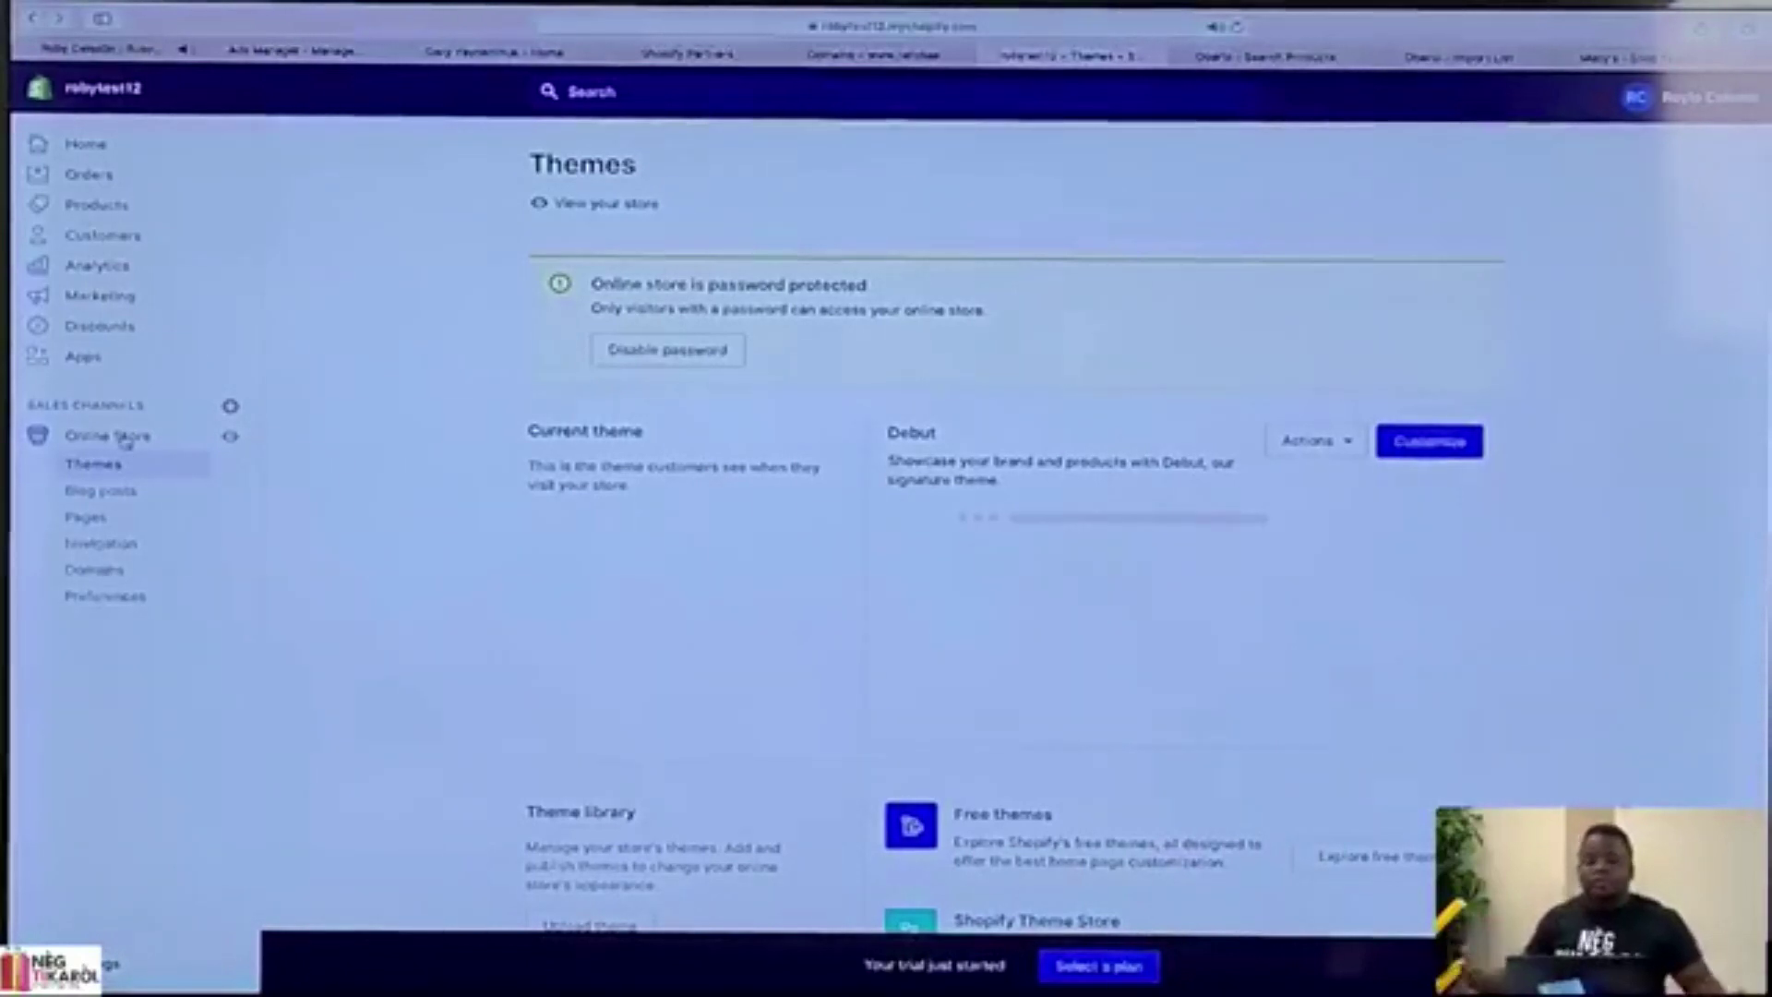
pyautogui.click(100, 572)
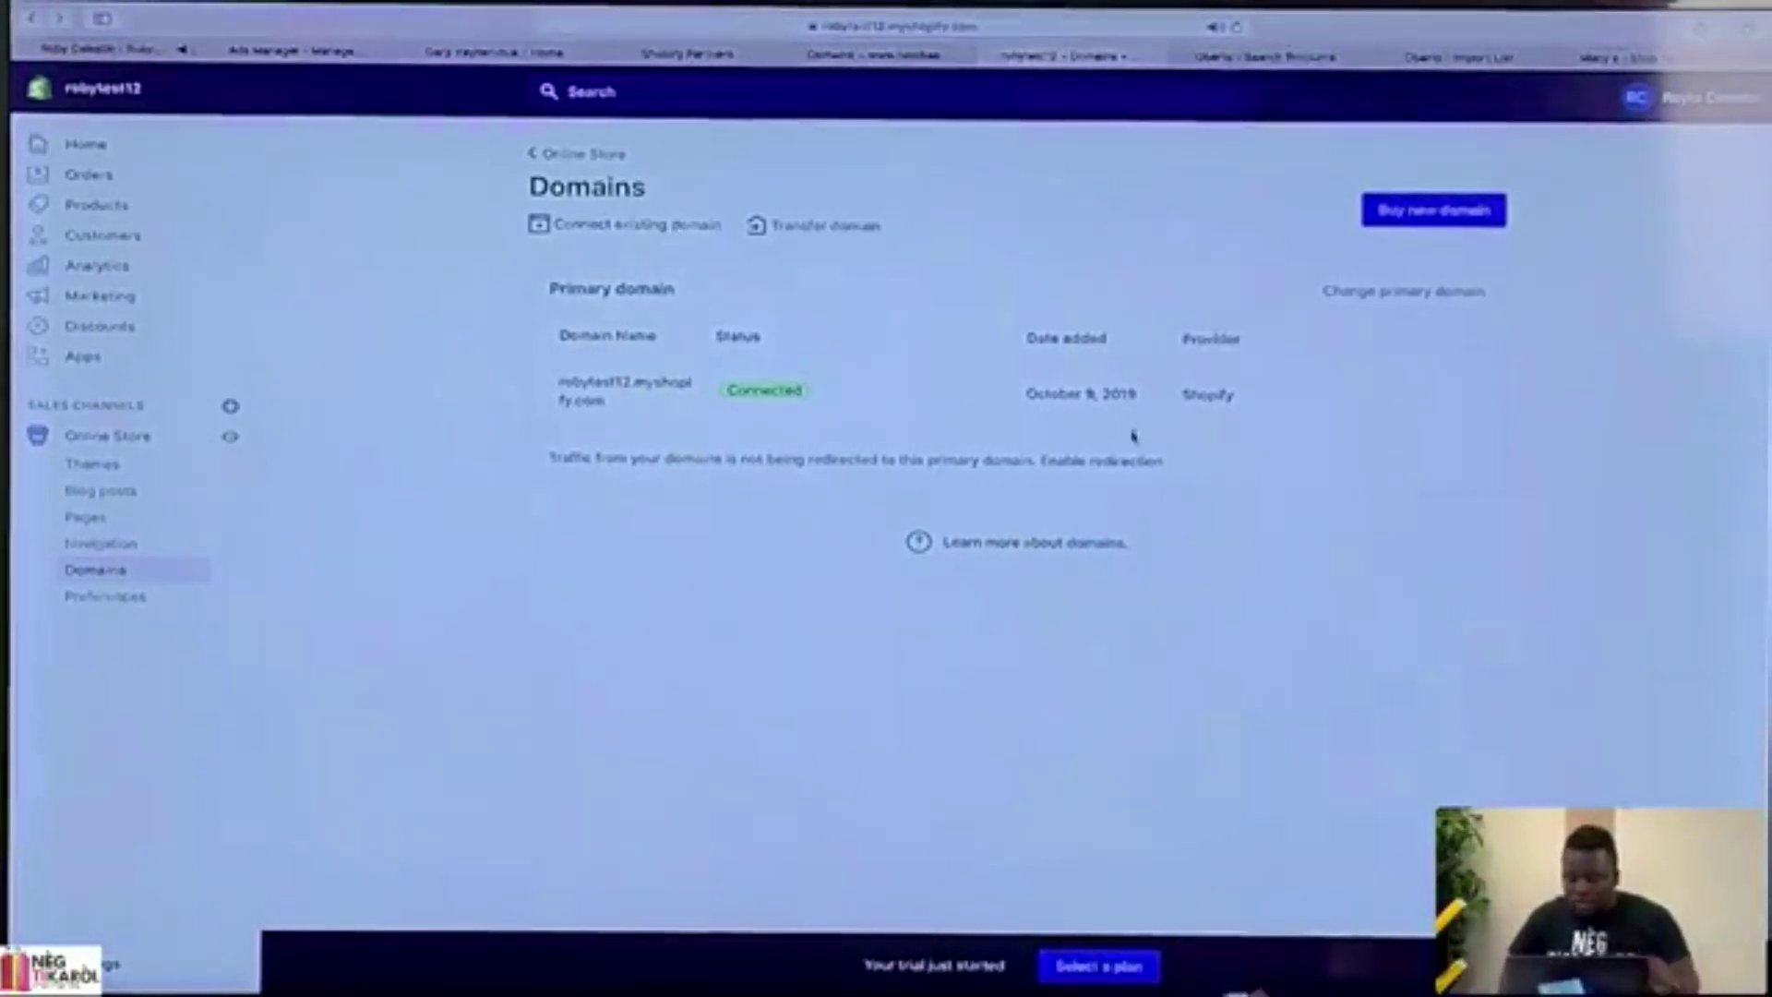
pyautogui.click(1455, 213)
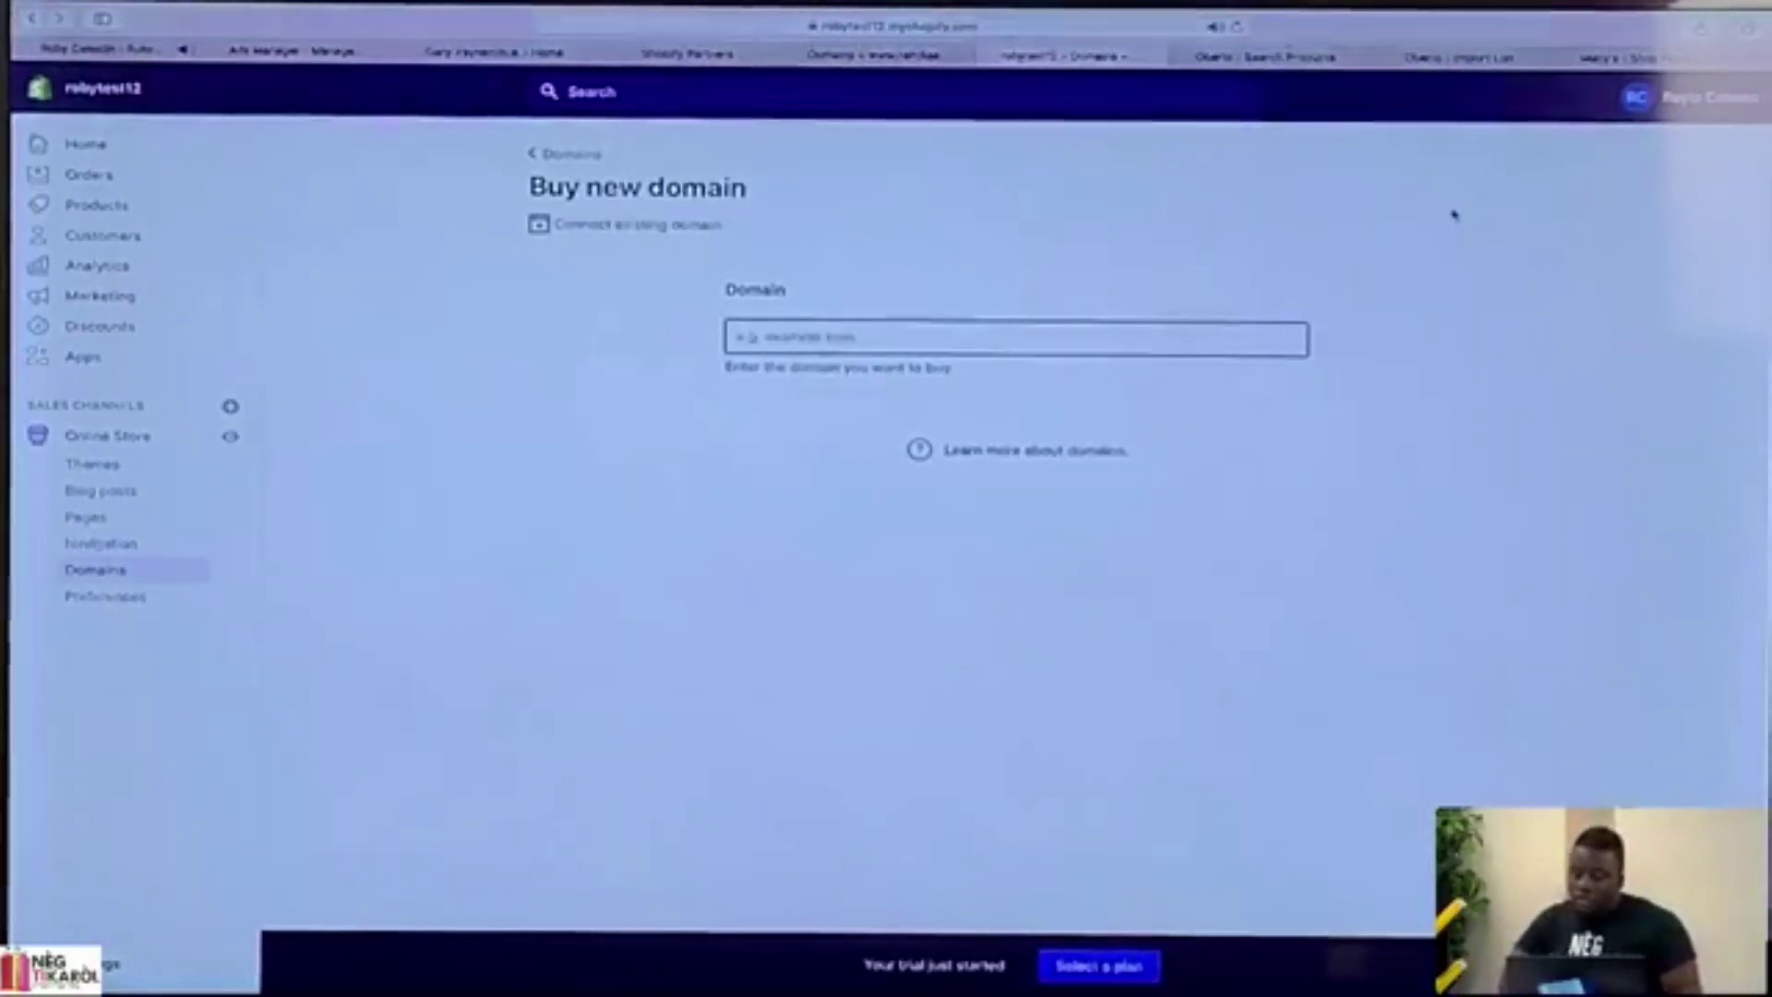